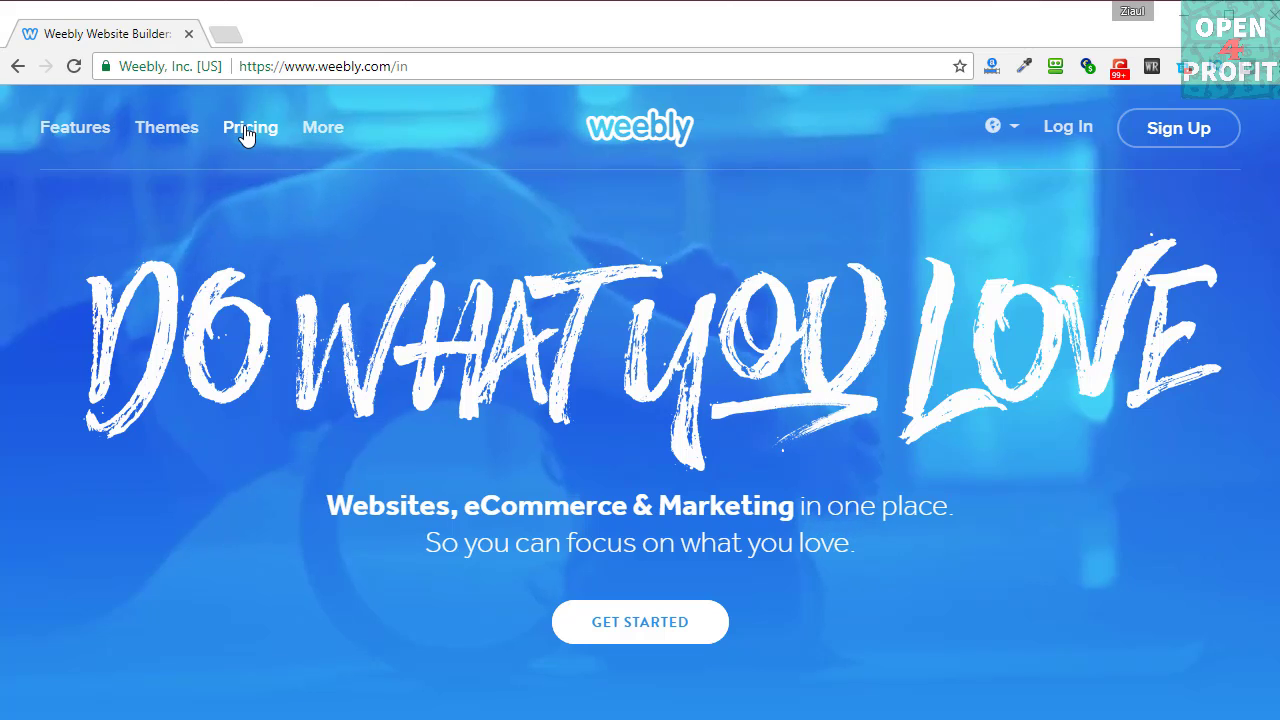
Open Weebly's Pricing page and scroll to the Free, Starter, Pro and Business plan cards.
click(248, 132)
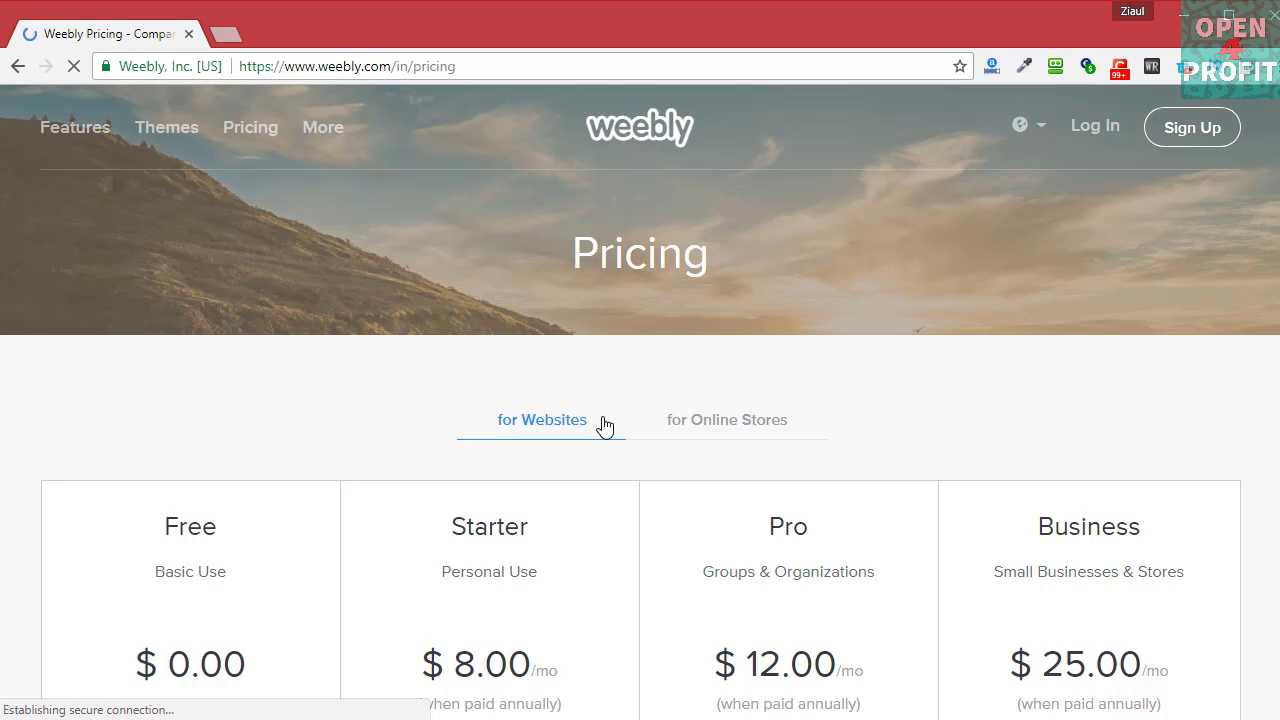
scroll(604, 426, down, 3)
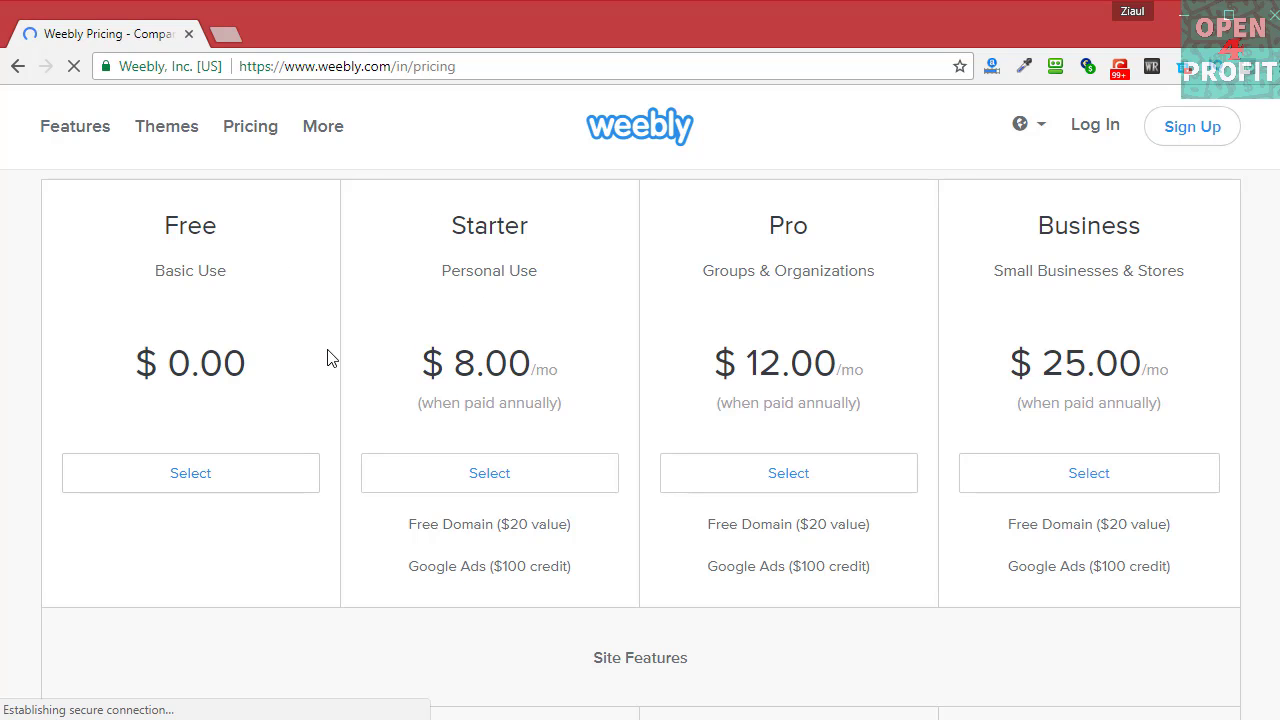
Pick the Free plan and sign up with a full name, e-mail address and password.
click(190, 474)
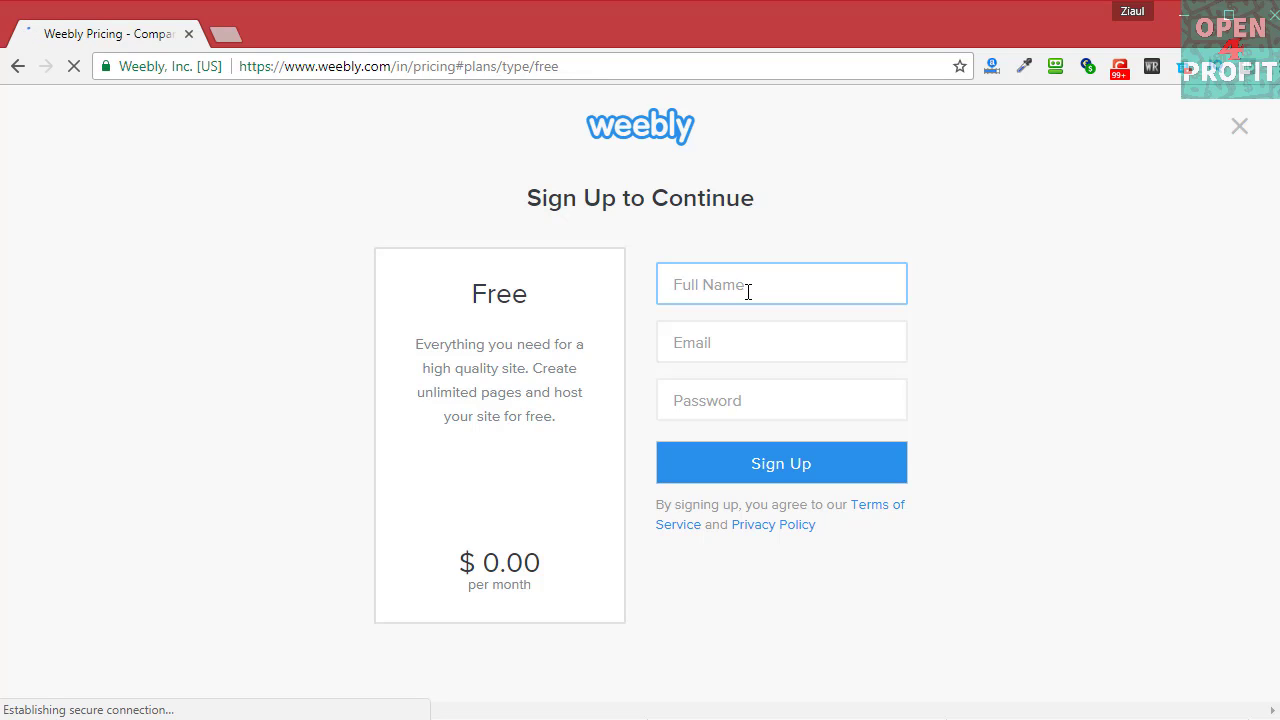
text(Ziaul)
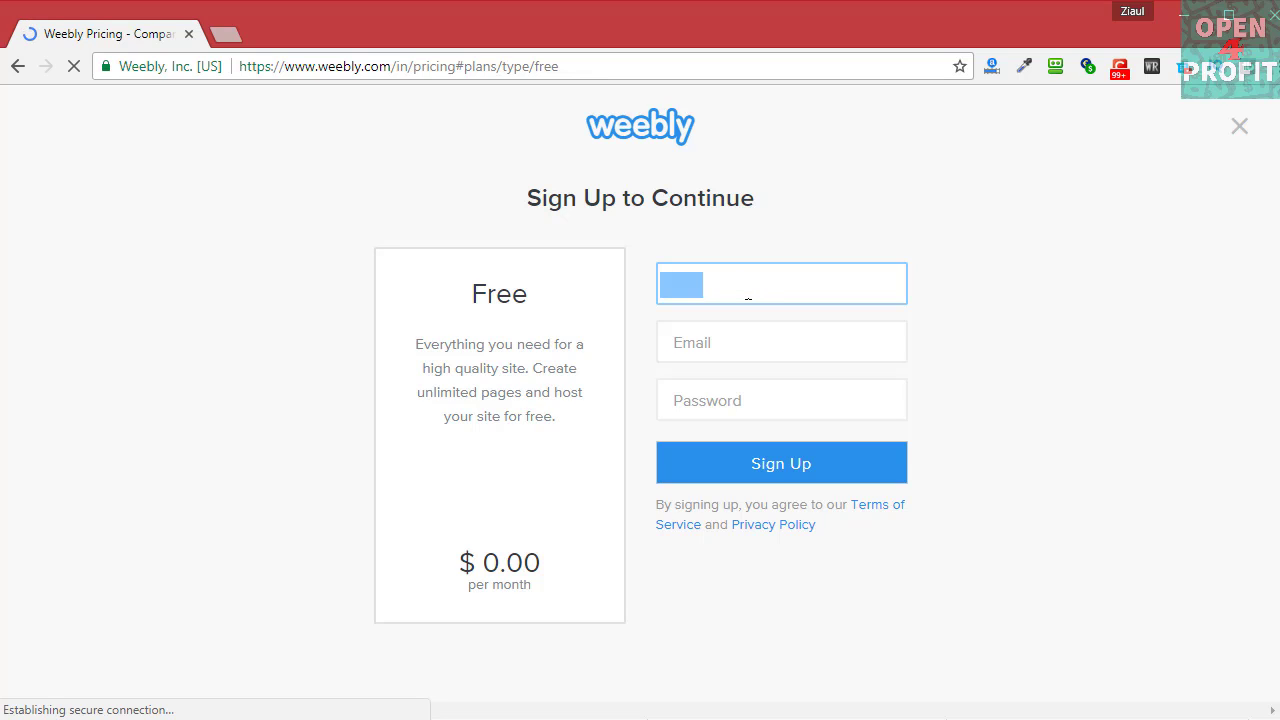
key(Tab)
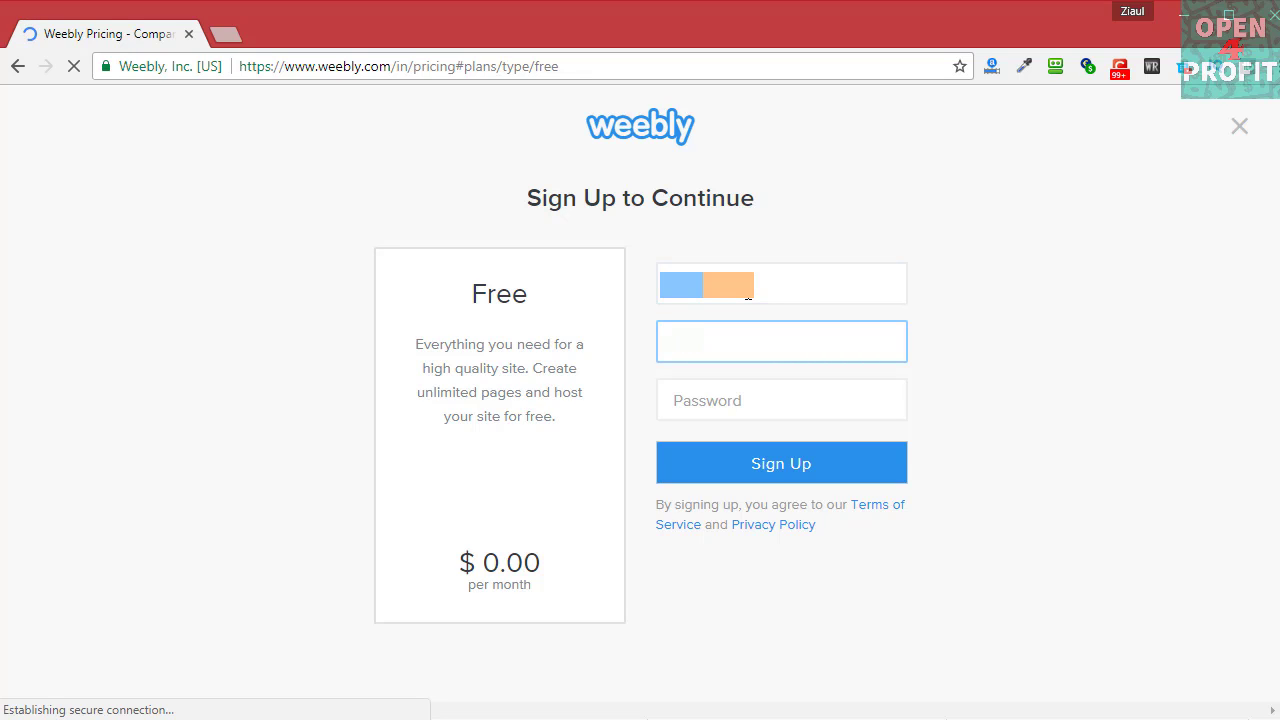
text(ziaul)
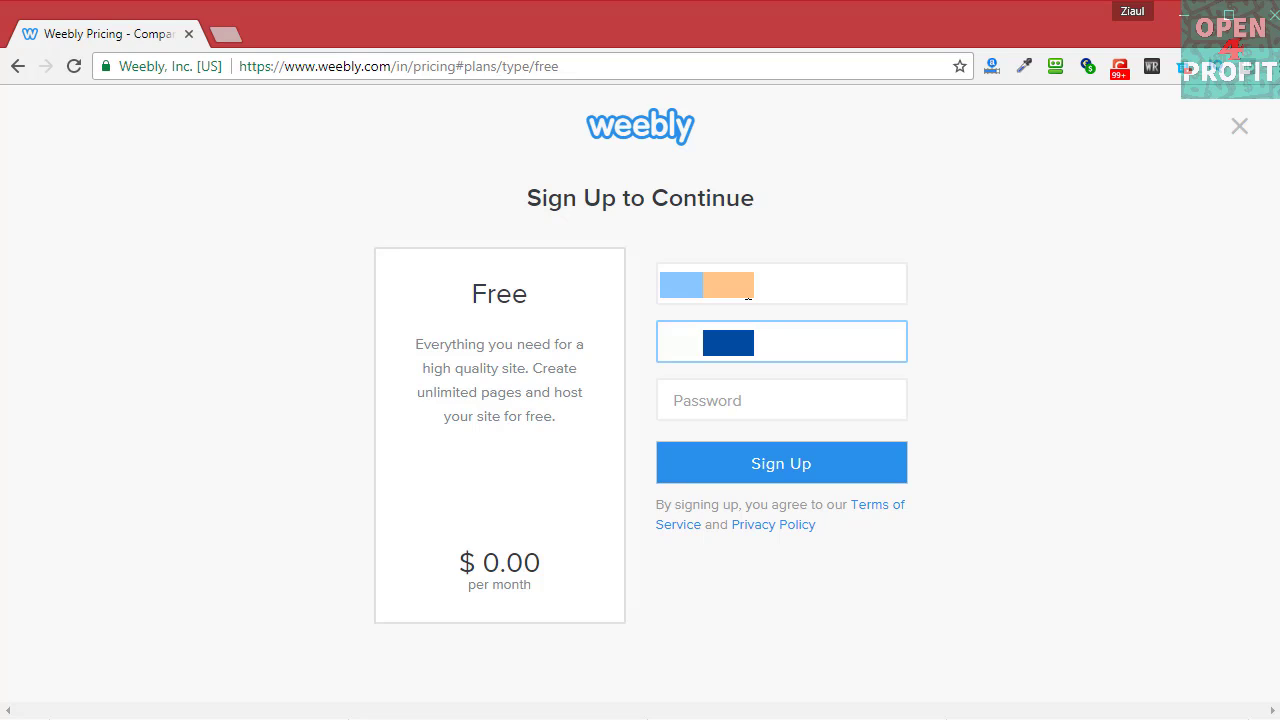
key(Tab)
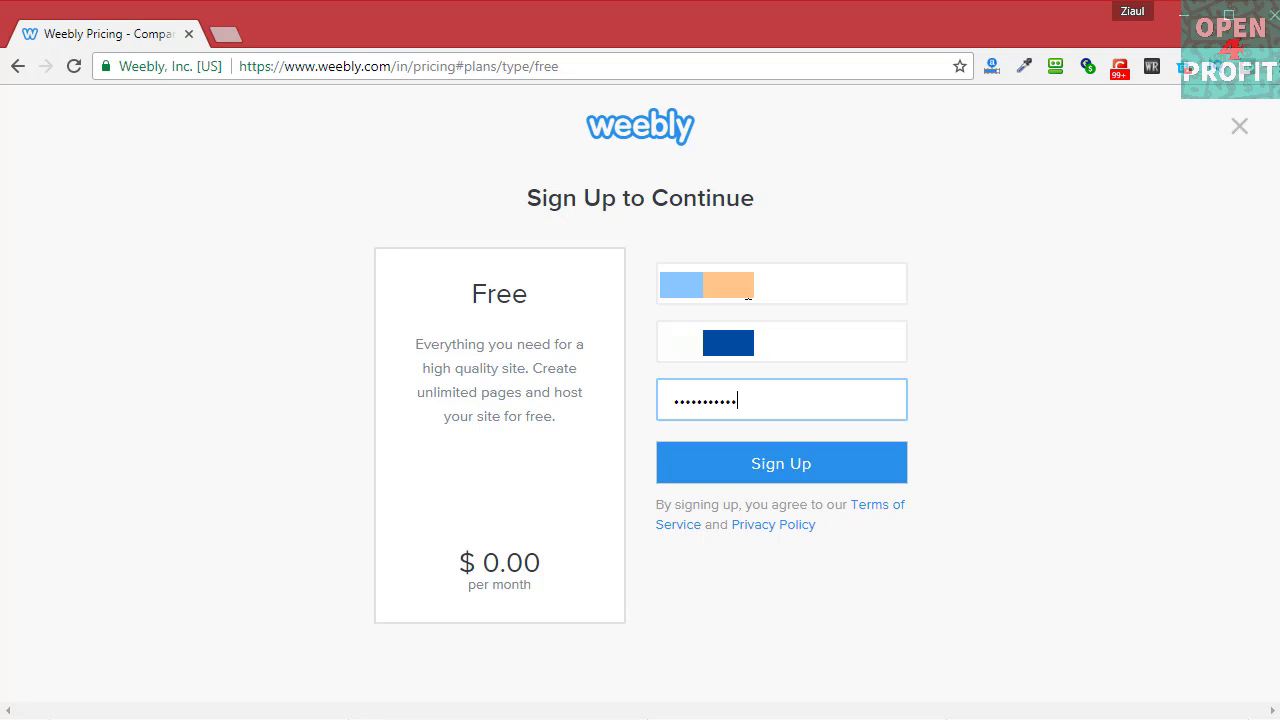
click(810, 464)
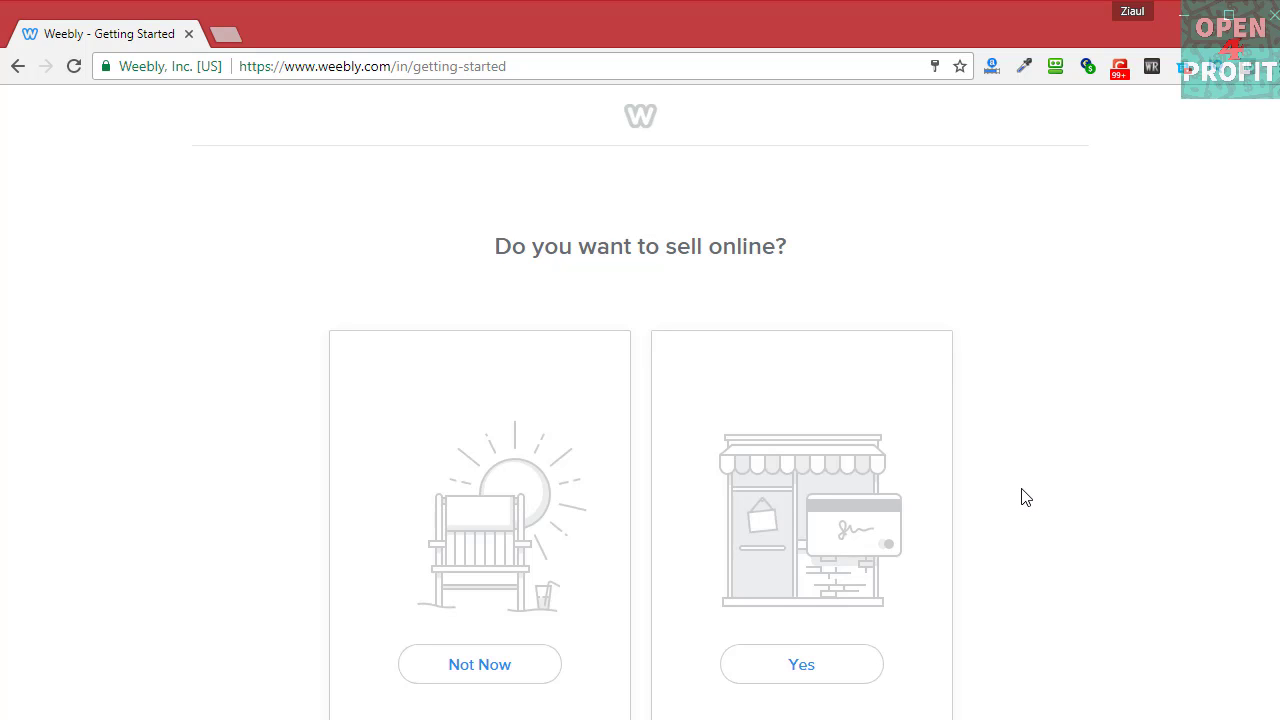
Decline selling online with Not Now to reach the Business theme gallery.
scroll(1025, 497, down, 1)
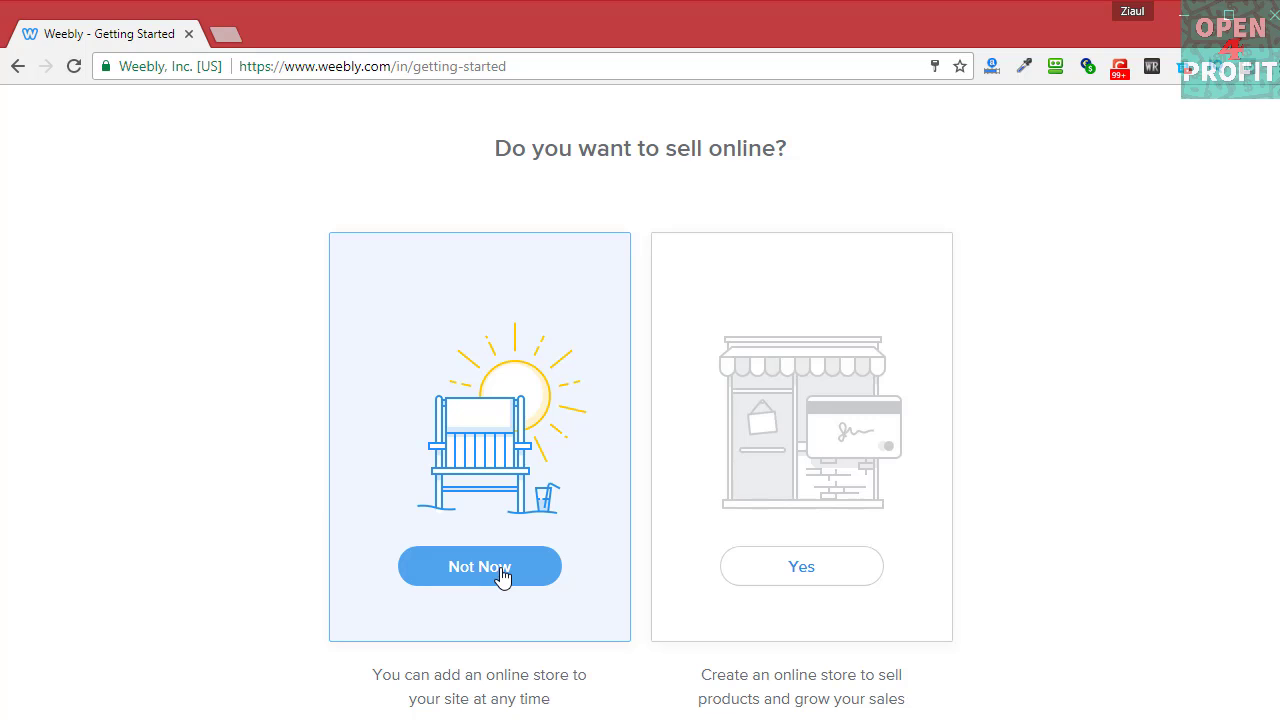
click(502, 567)
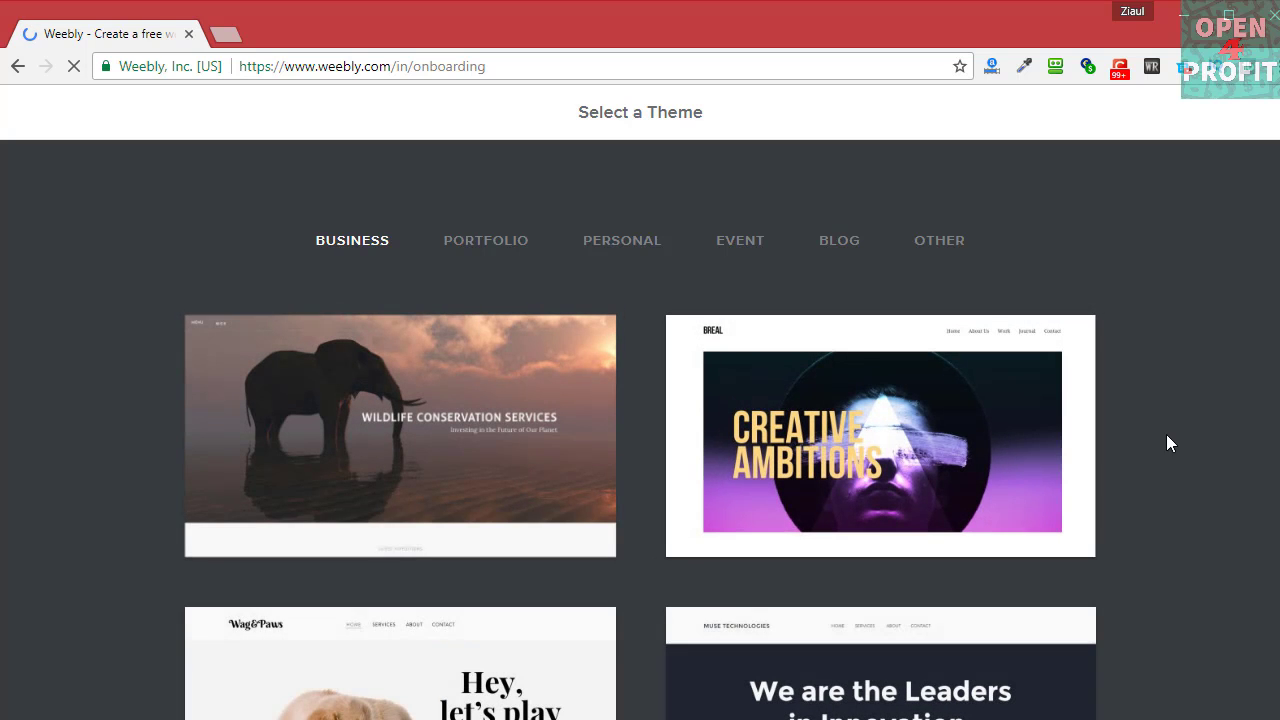
scroll(1167, 436, down, 3)
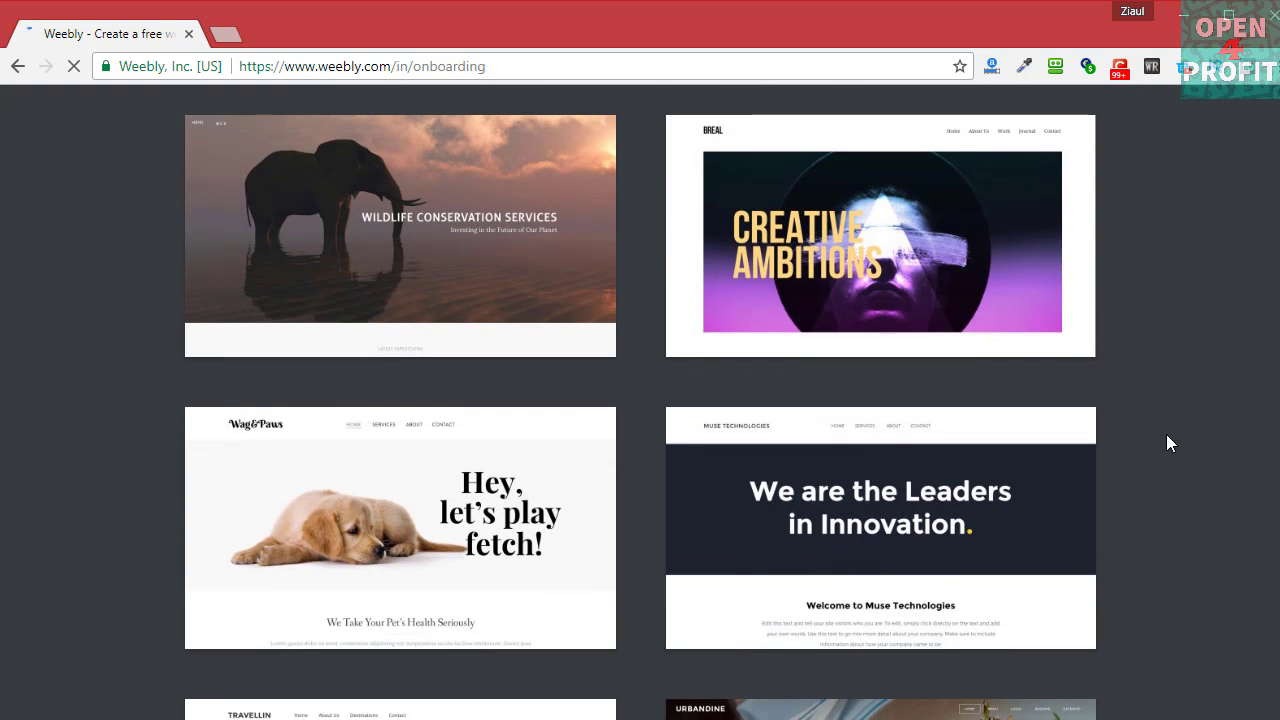
scroll(1168, 443, down, 3)
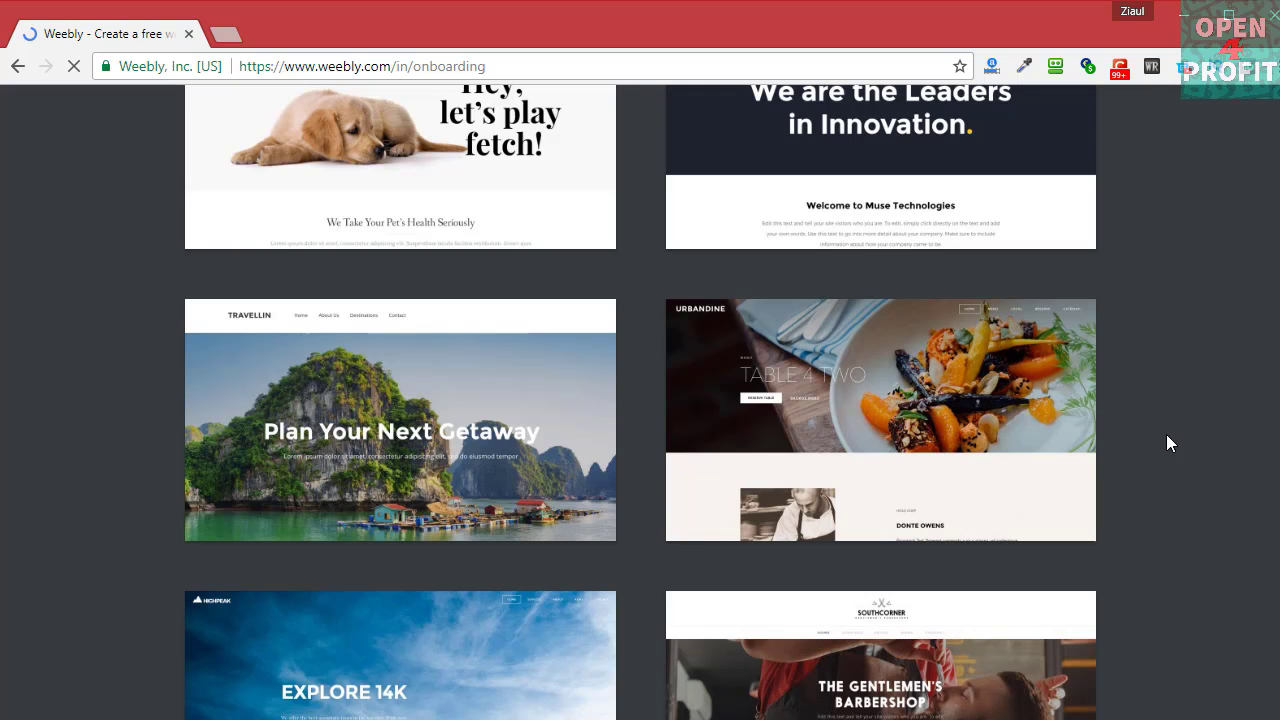
scroll(1167, 436, down, 4)
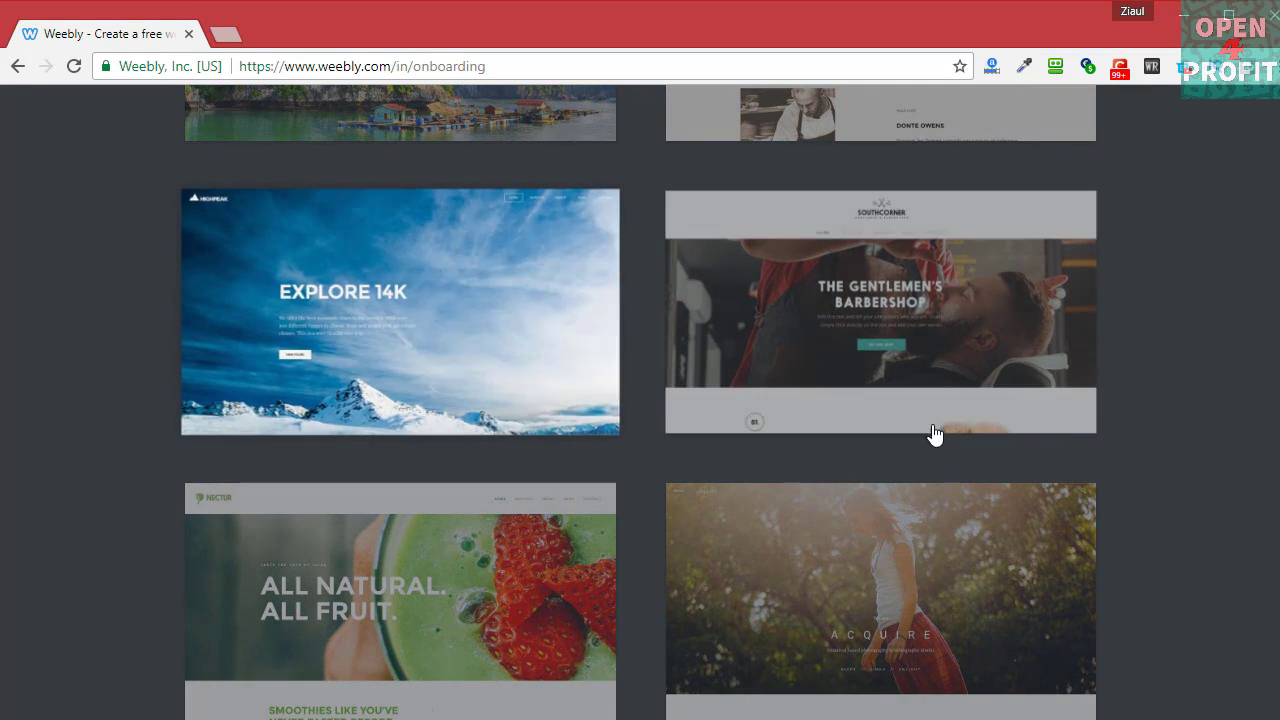
scroll(1213, 446, down, 7)
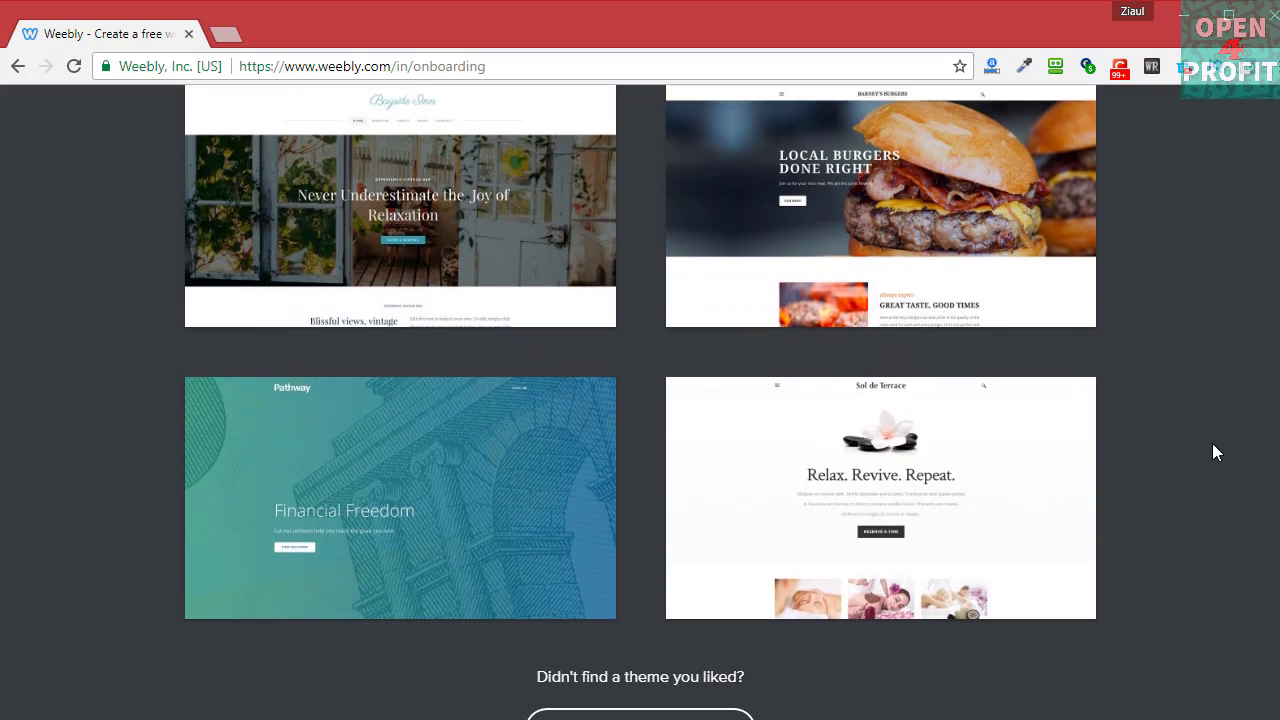
scroll(1212, 443, down, 2)
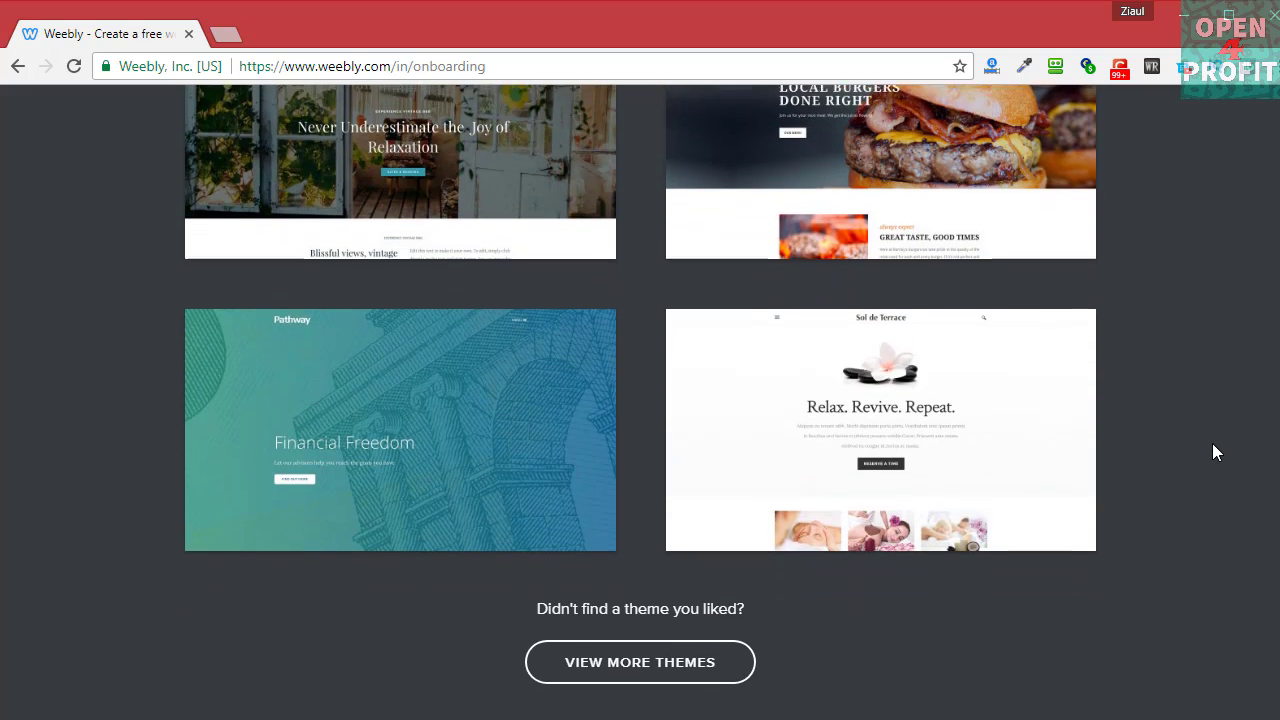
scroll(1212, 443, up, 10)
scroll(1212, 445, up, 5)
scroll(1212, 445, down, 3)
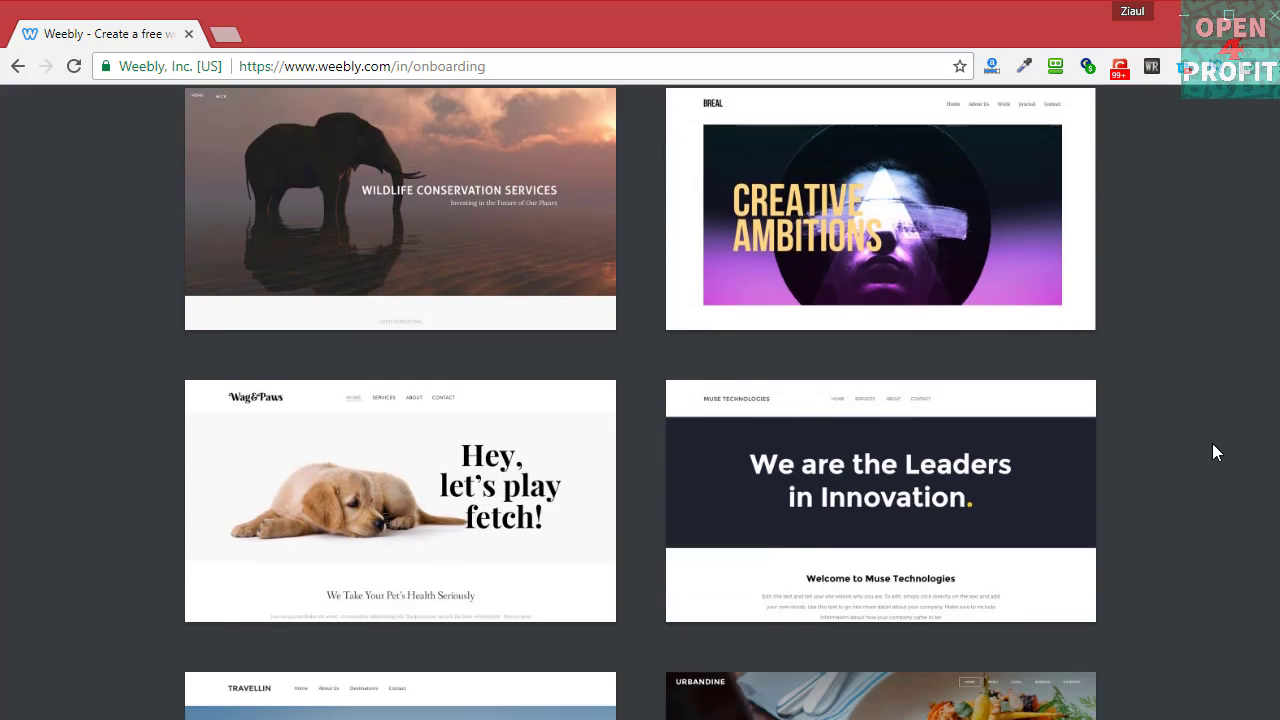
scroll(1212, 443, down, 4)
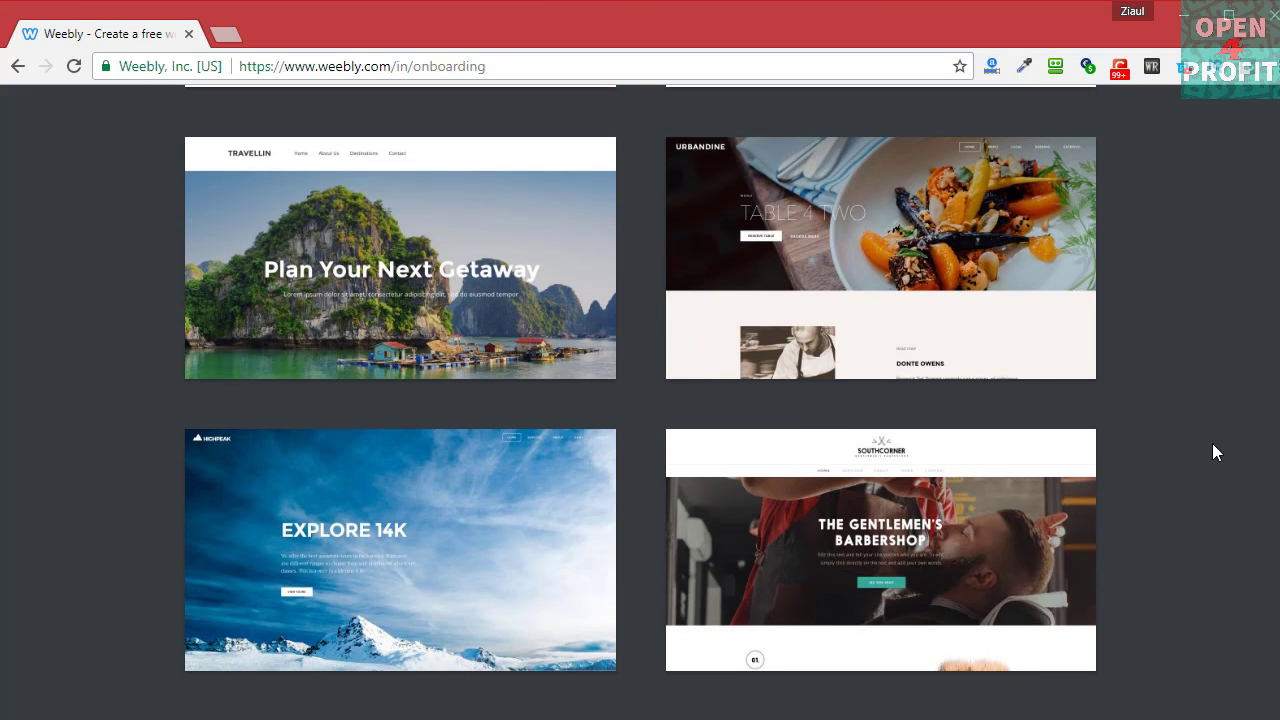
scroll(1212, 453, up, 3)
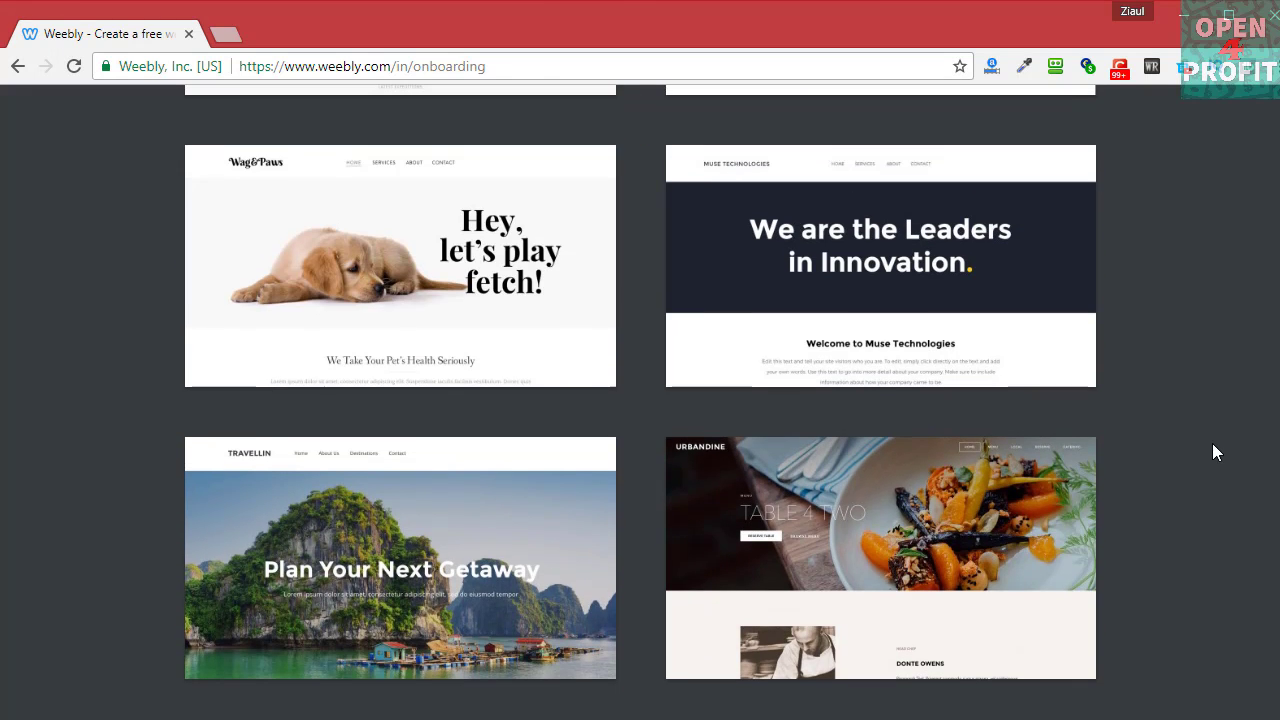
scroll(1212, 453, down, 4)
scroll(1212, 453, down, 3)
scroll(1212, 443, up, 8)
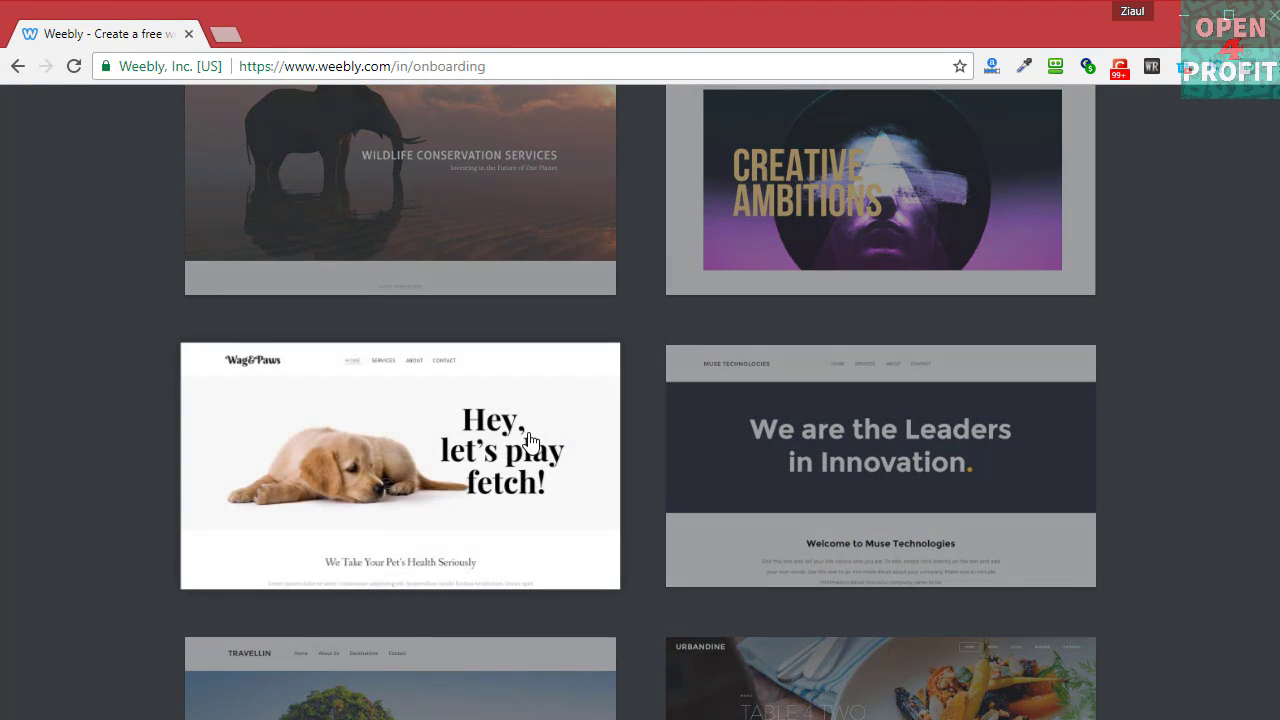
Preview the Wag&Paws theme and look through its Contact page.
click(530, 441)
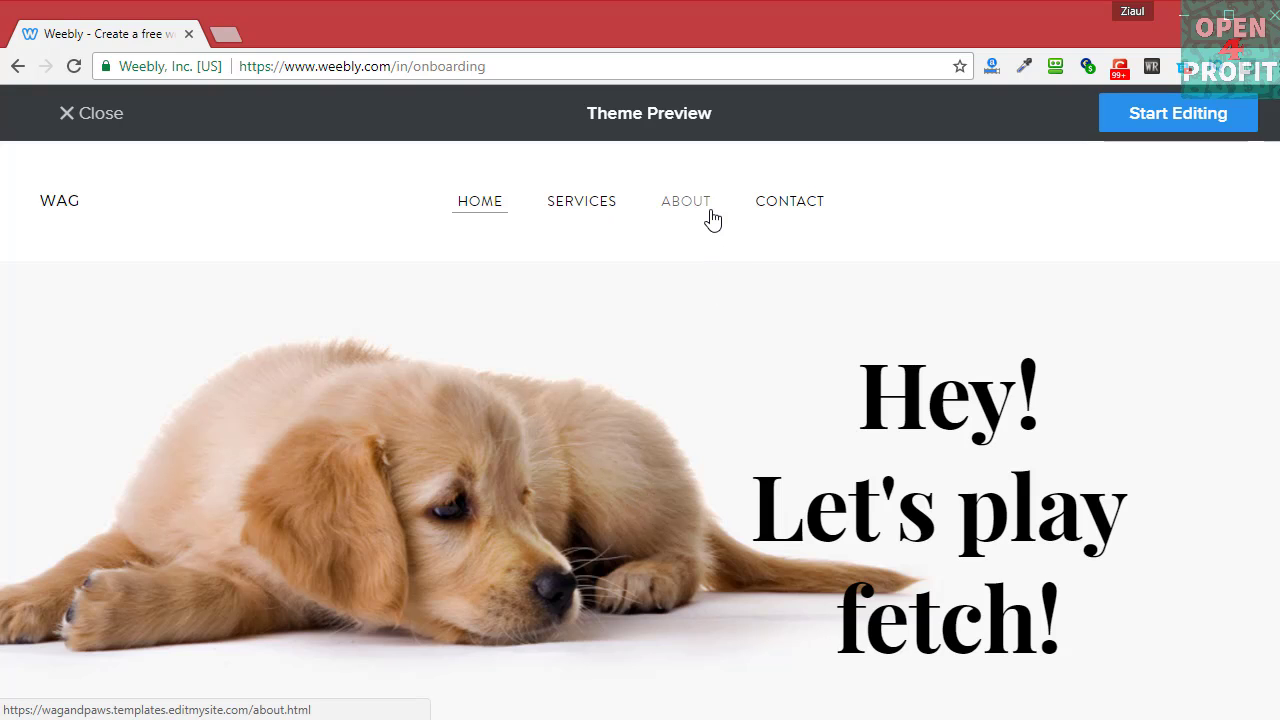
click(815, 210)
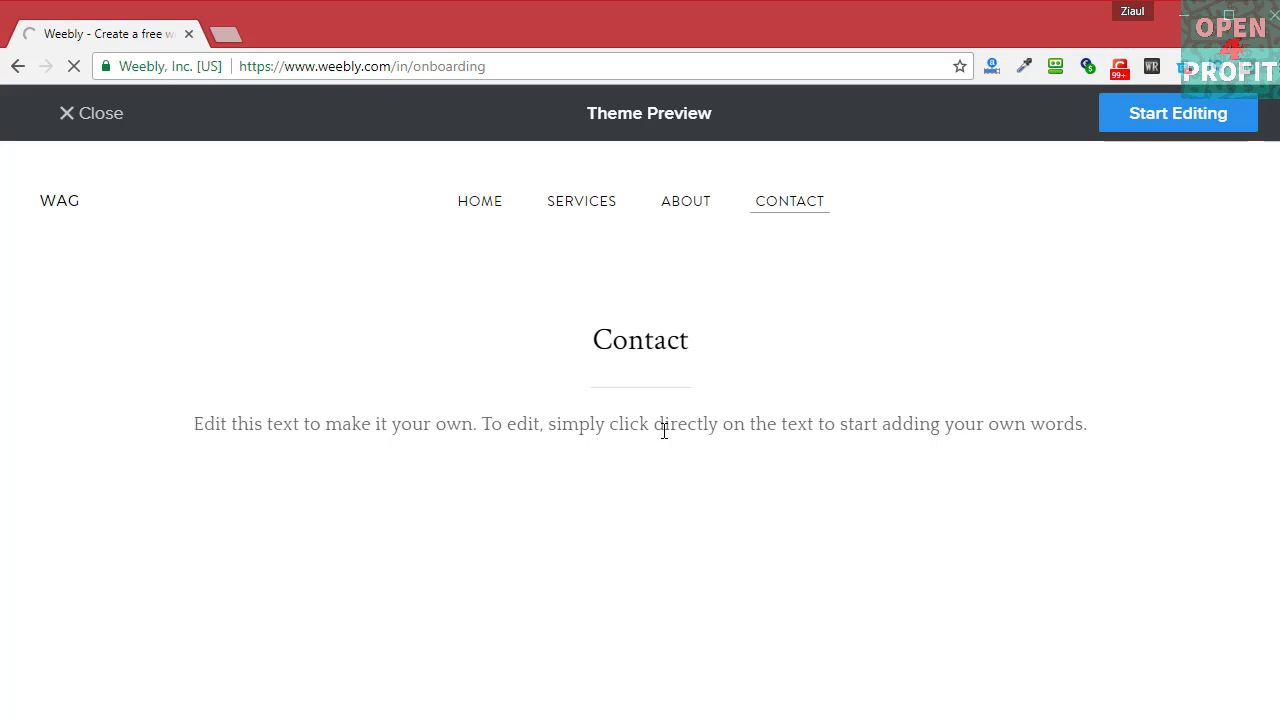
scroll(1170, 404, down, 3)
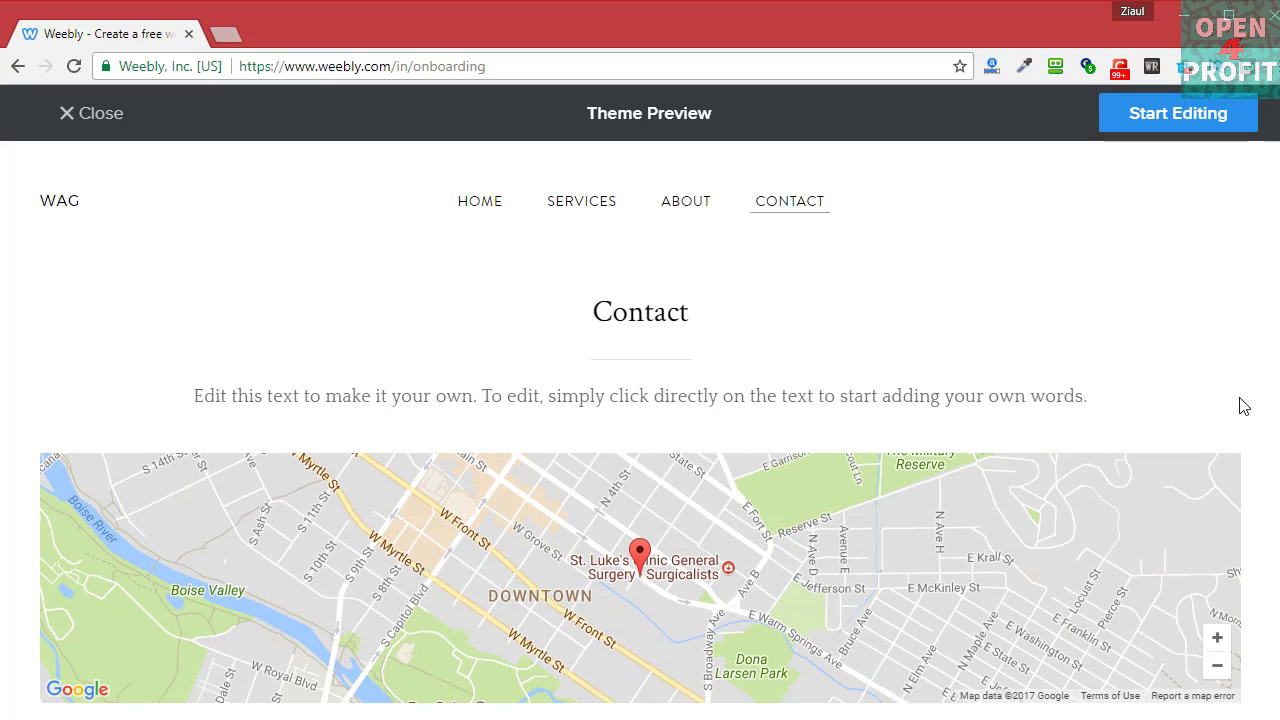
scroll(815, 663, down, 3)
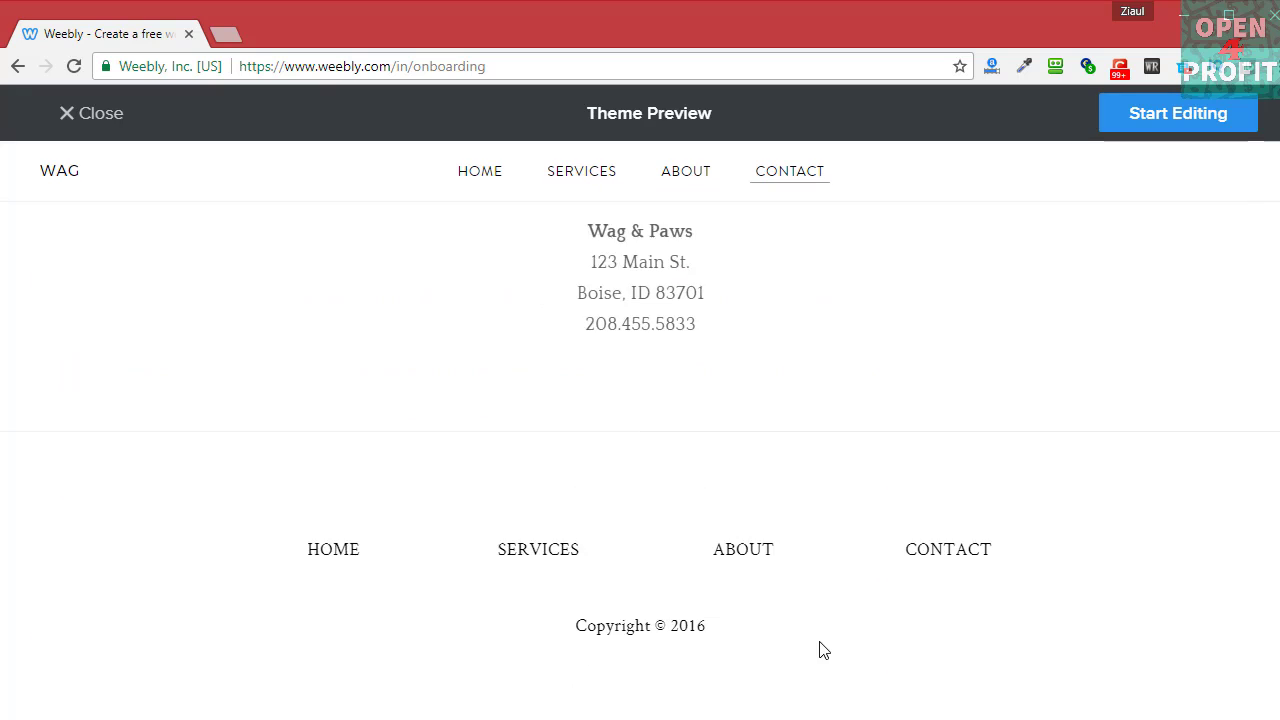
scroll(950, 560, up, 3)
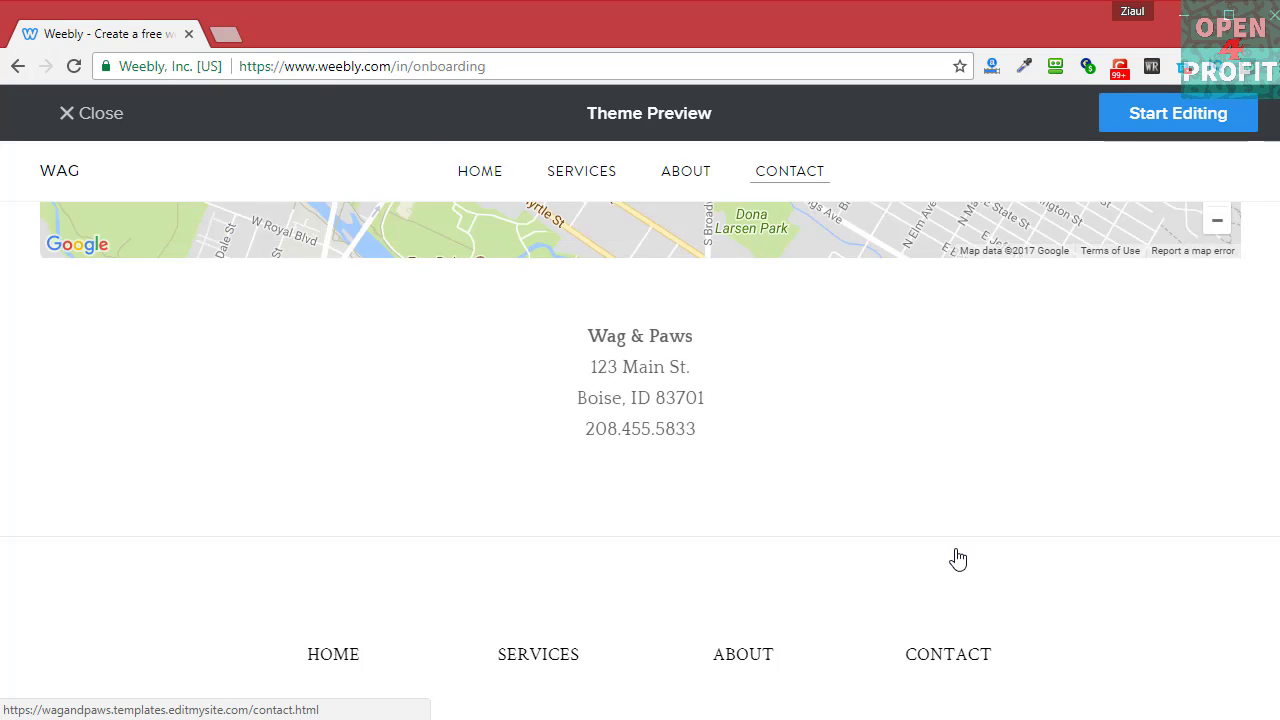
scroll(918, 594, down, 1)
scroll(880, 575, down, 1)
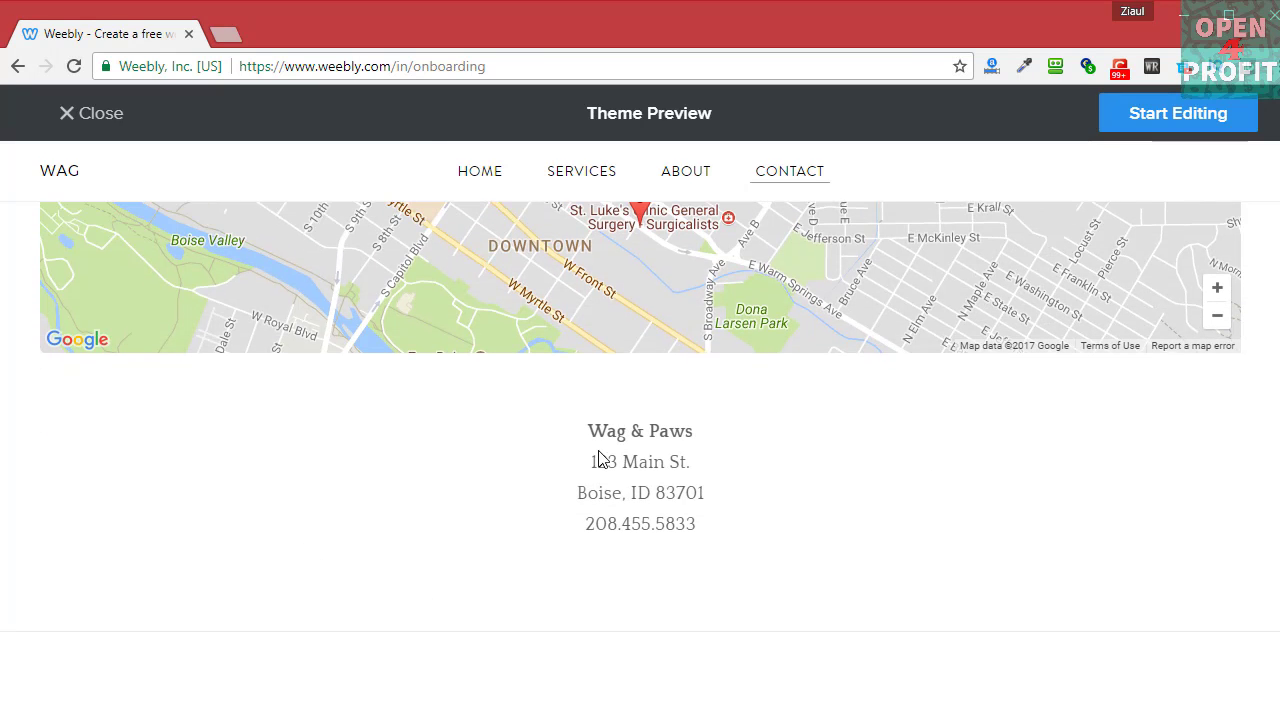
scroll(746, 511, down, 1)
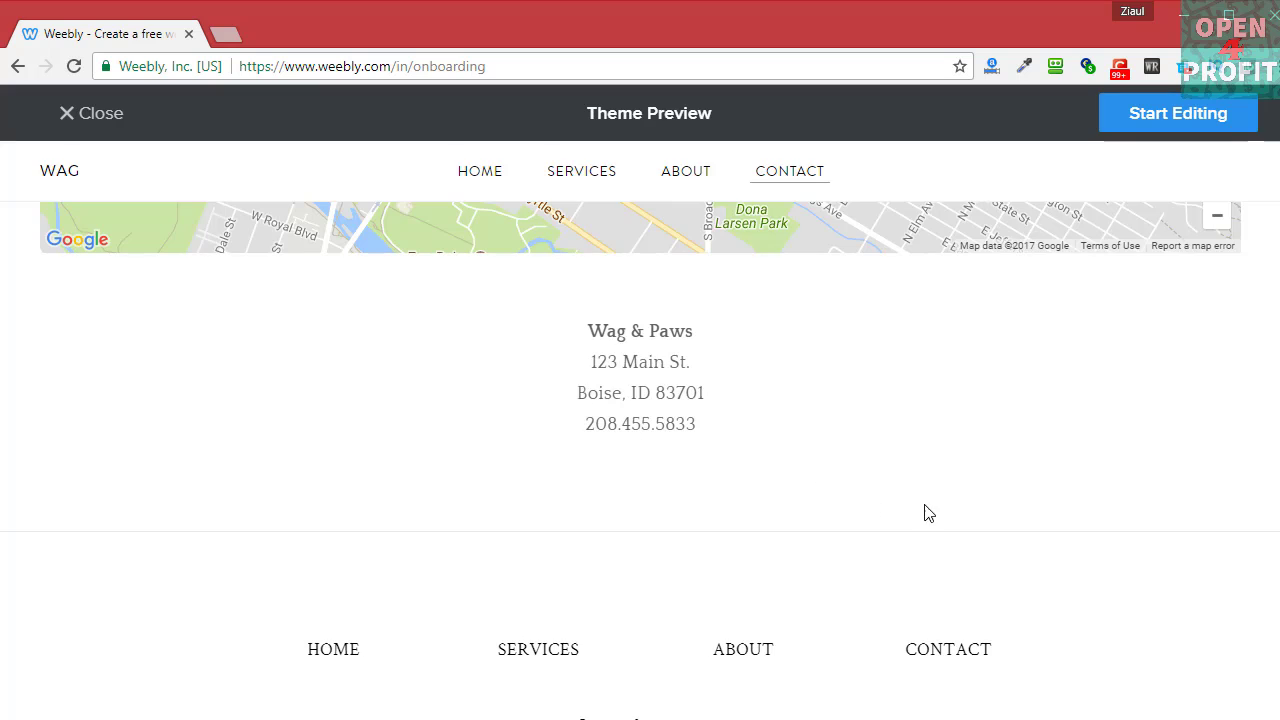
scroll(1030, 530, up, 5)
Check the theme's About page, then return to its Home page.
click(690, 203)
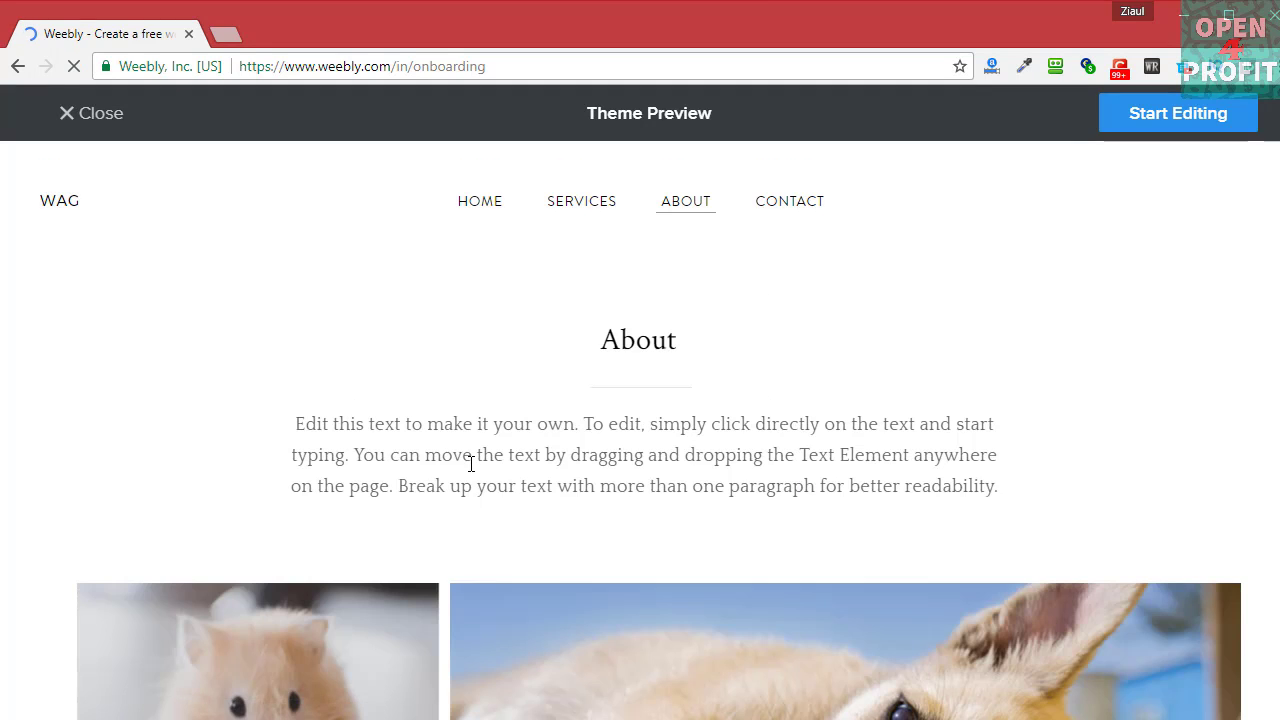
scroll(364, 503, down, 2)
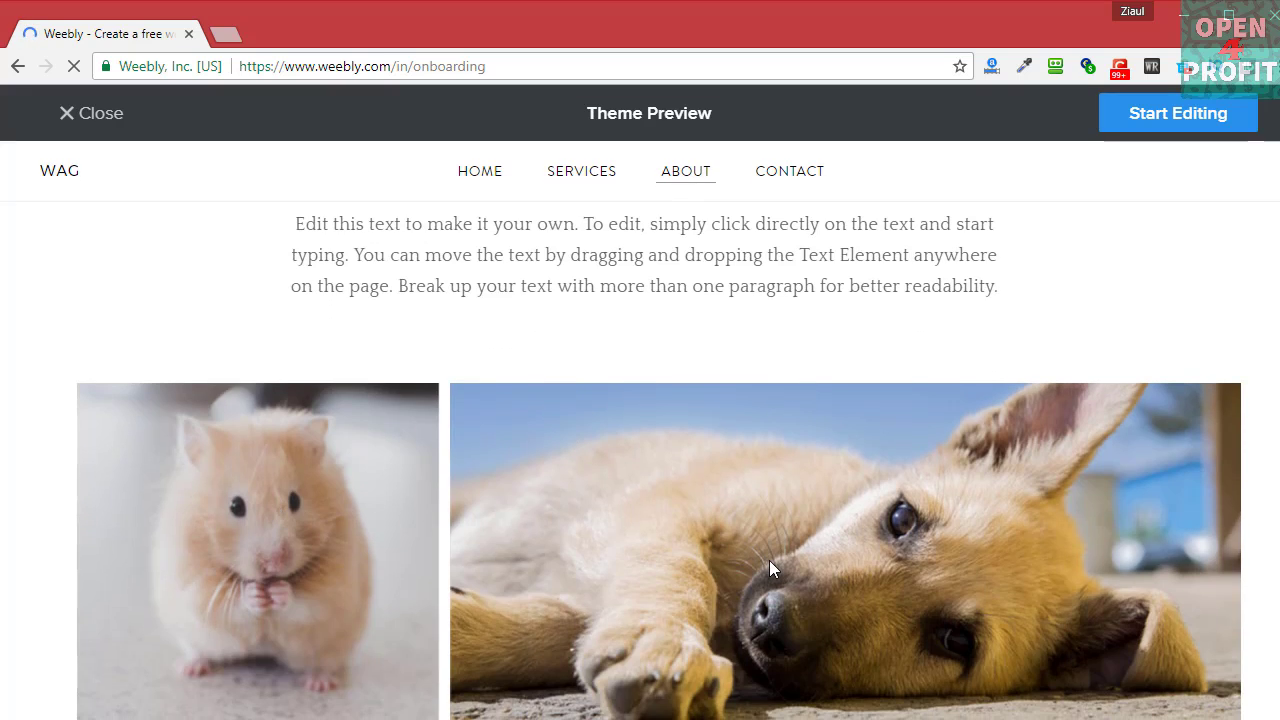
scroll(677, 357, up, 2)
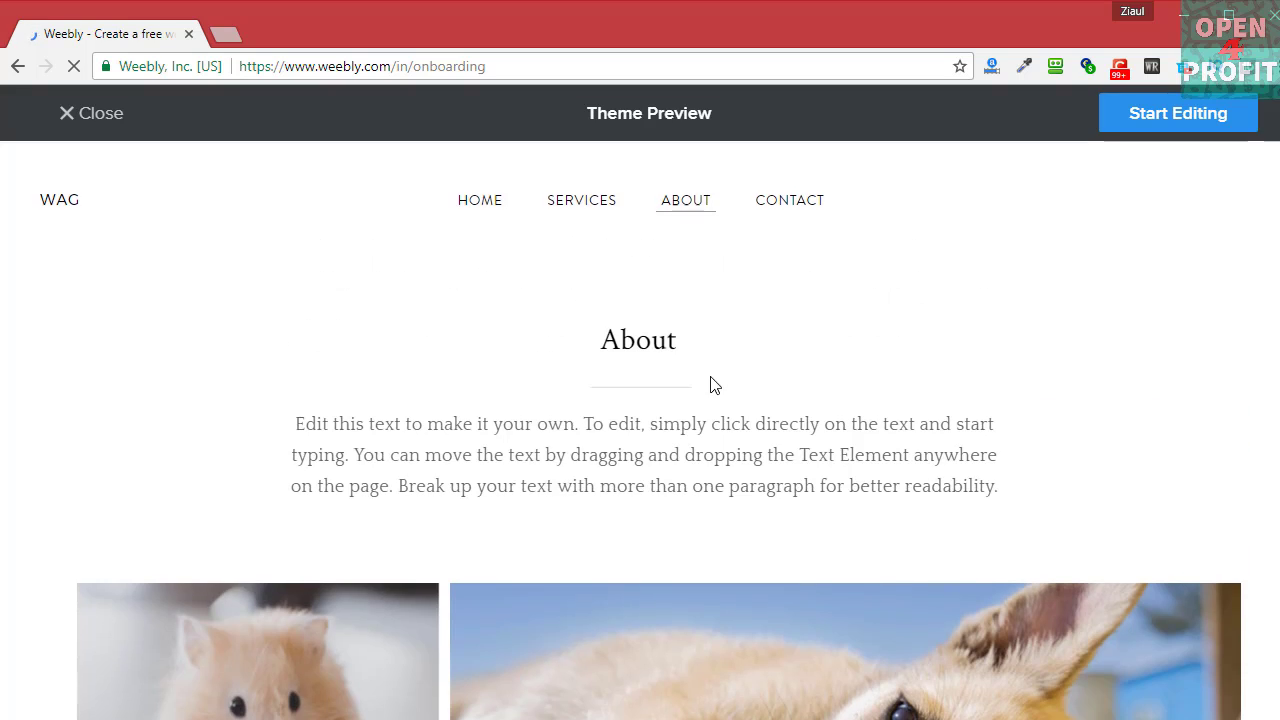
click(483, 206)
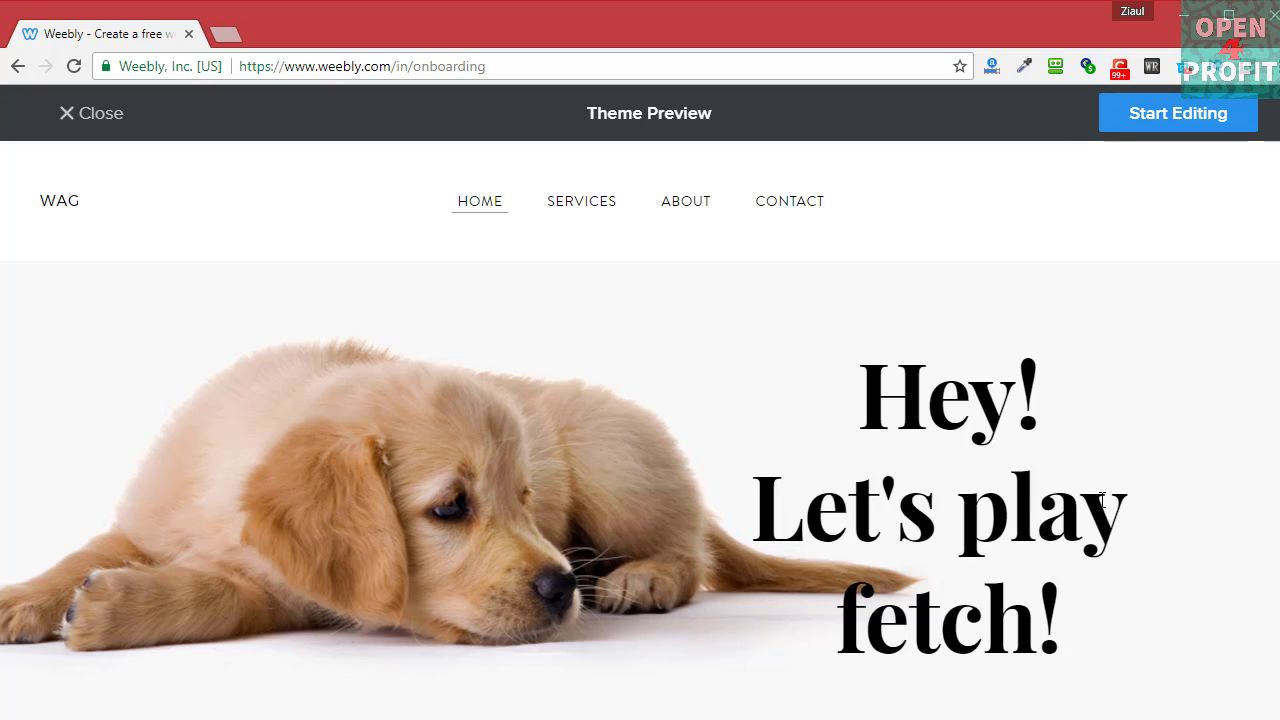
Start building the site with the WAG theme, bringing up the domain choice dialog.
click(1180, 120)
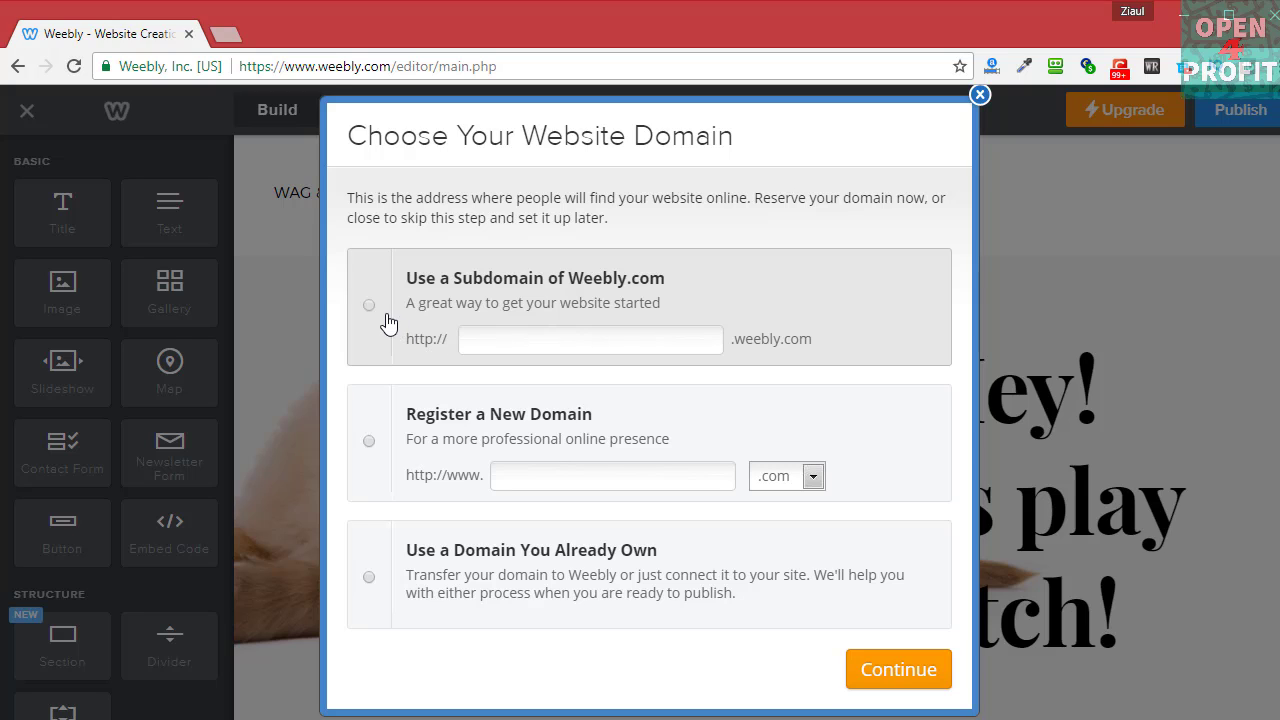
Claim the available open4profit.weebly.com subdomain and continue to the editor.
click(502, 338)
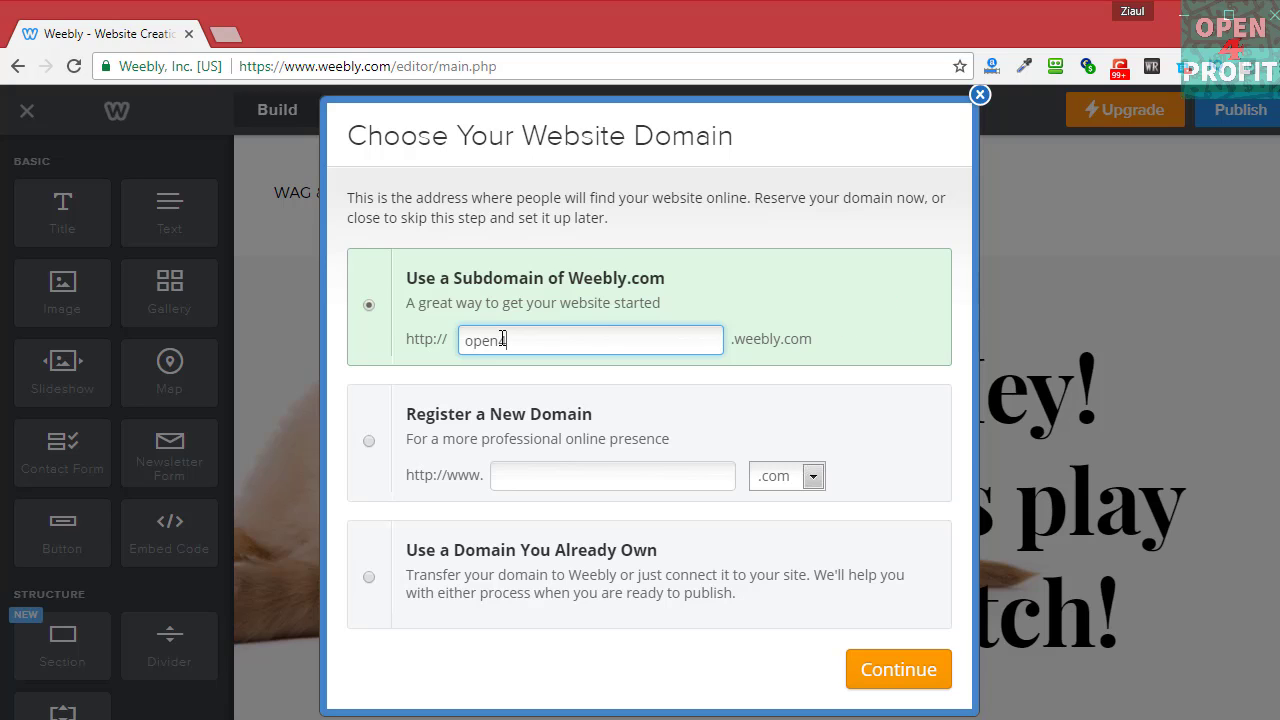
text(profit)
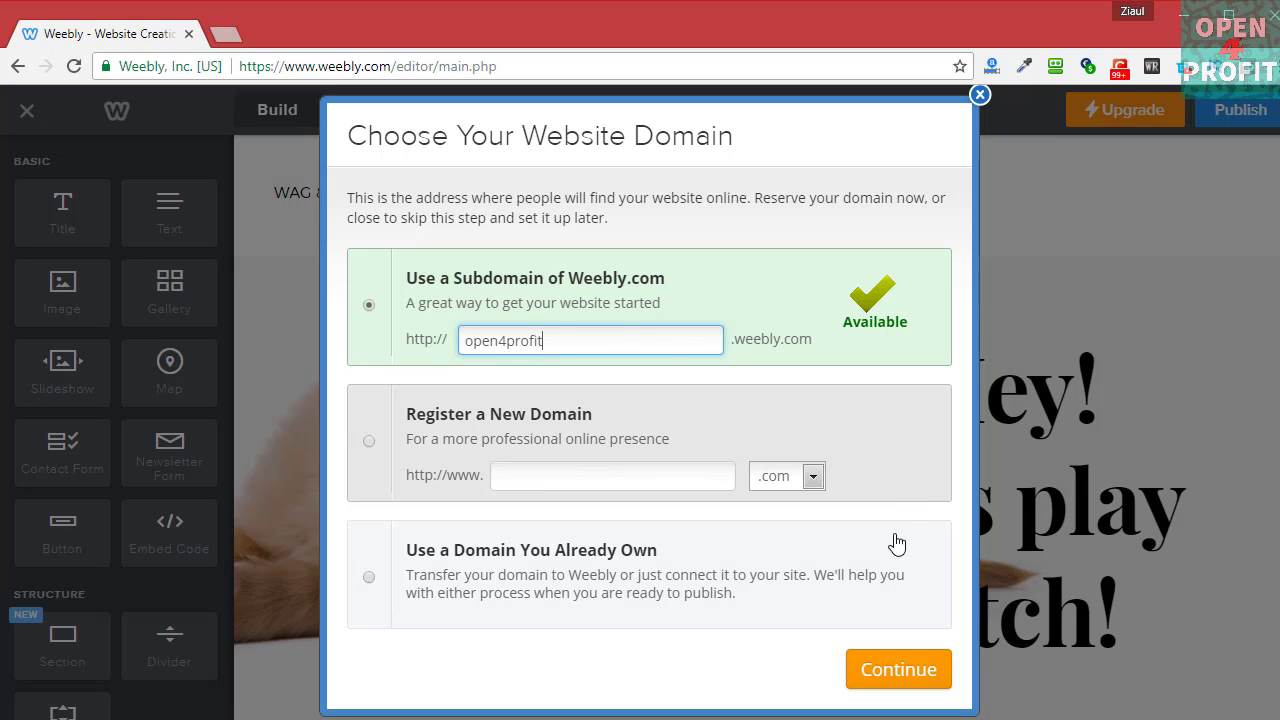
click(897, 670)
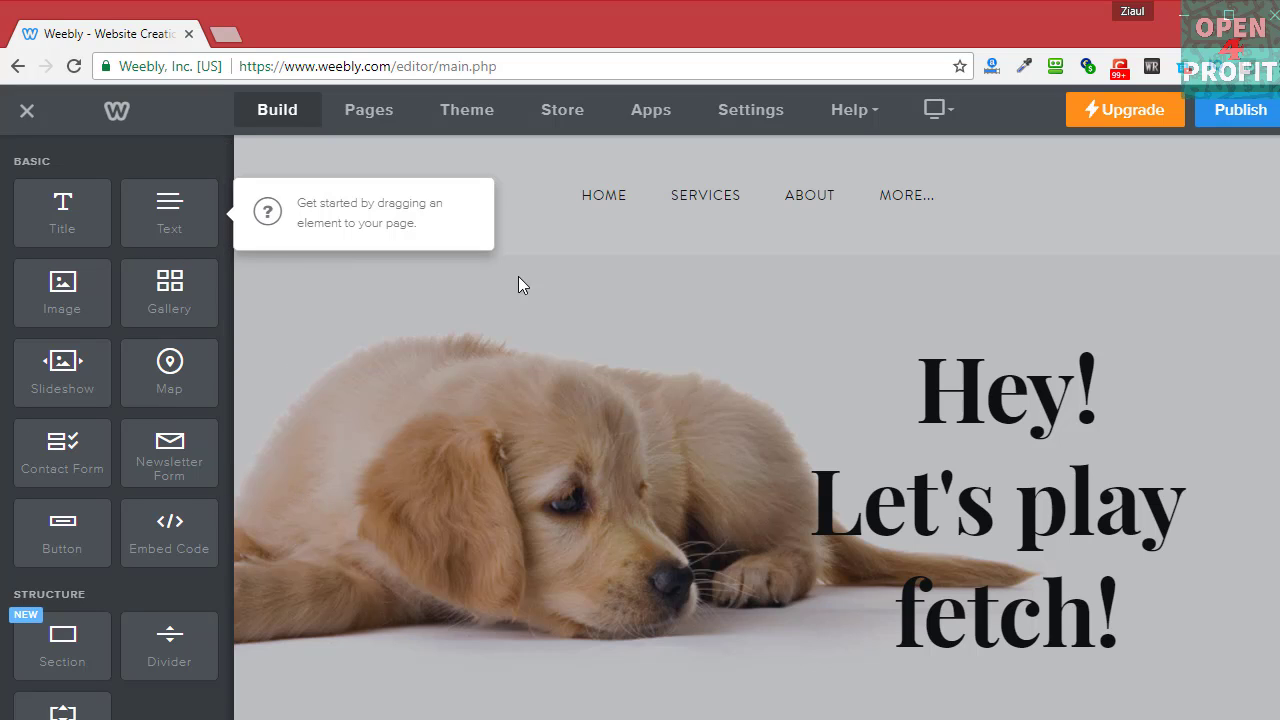
Replace the hero heading with 'Get the Best Deal on Digital Products'.
click(995, 420)
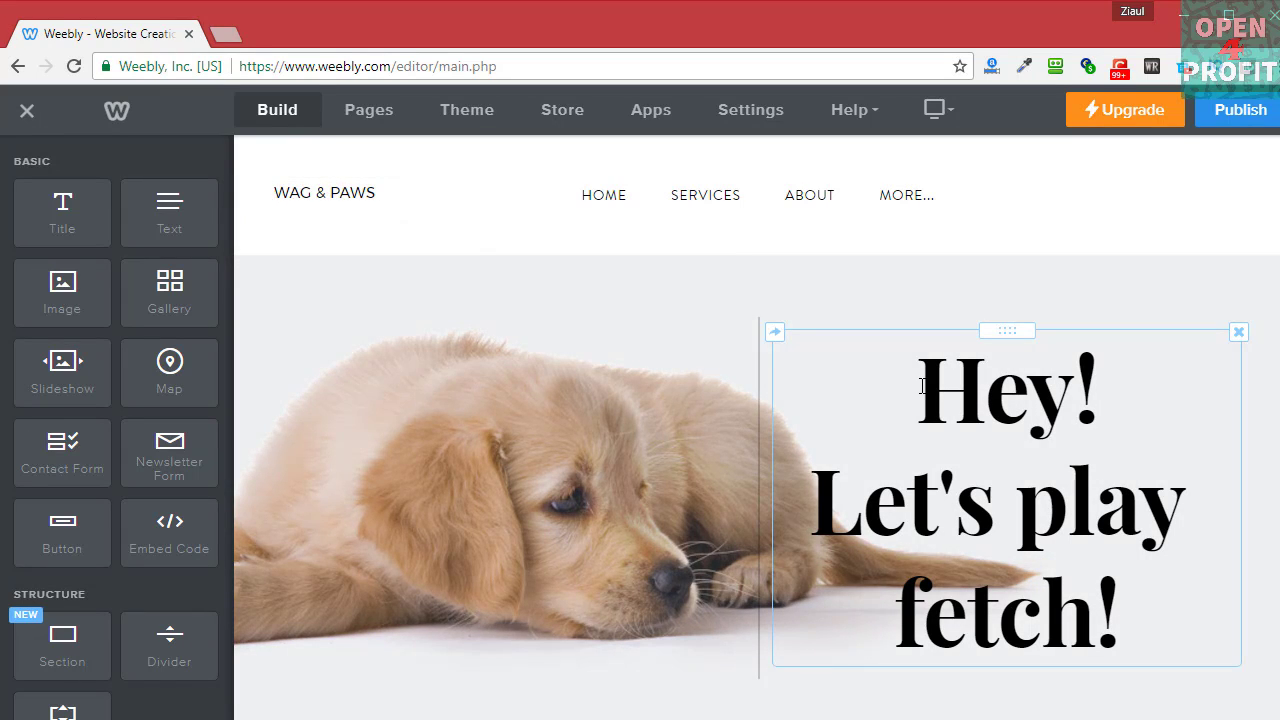
drag(920, 386, 1174, 606)
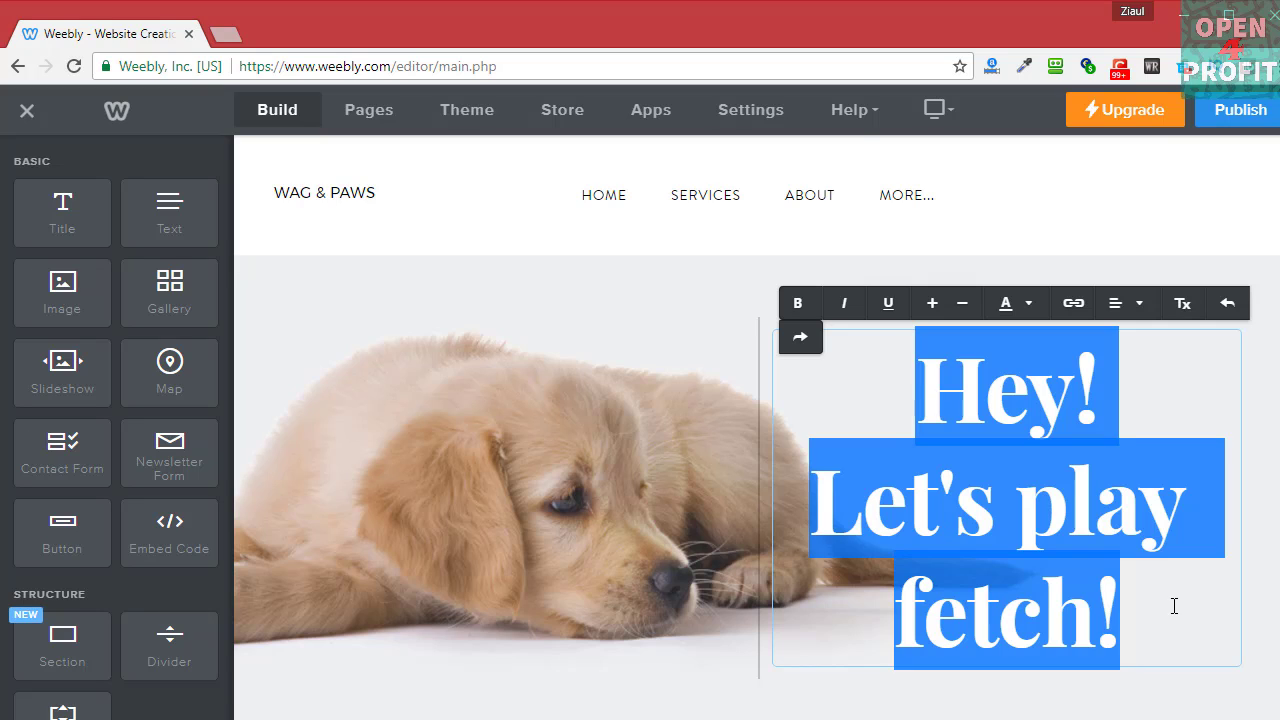
text(Get the )
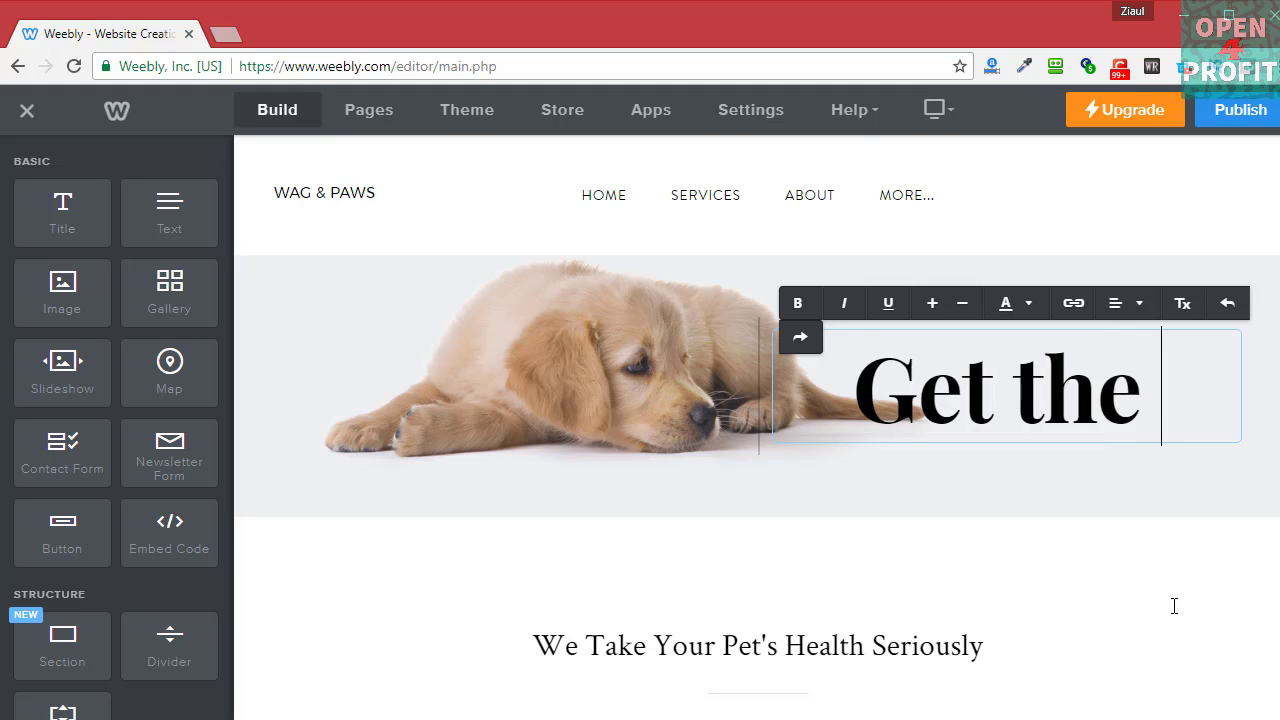
text(Best)
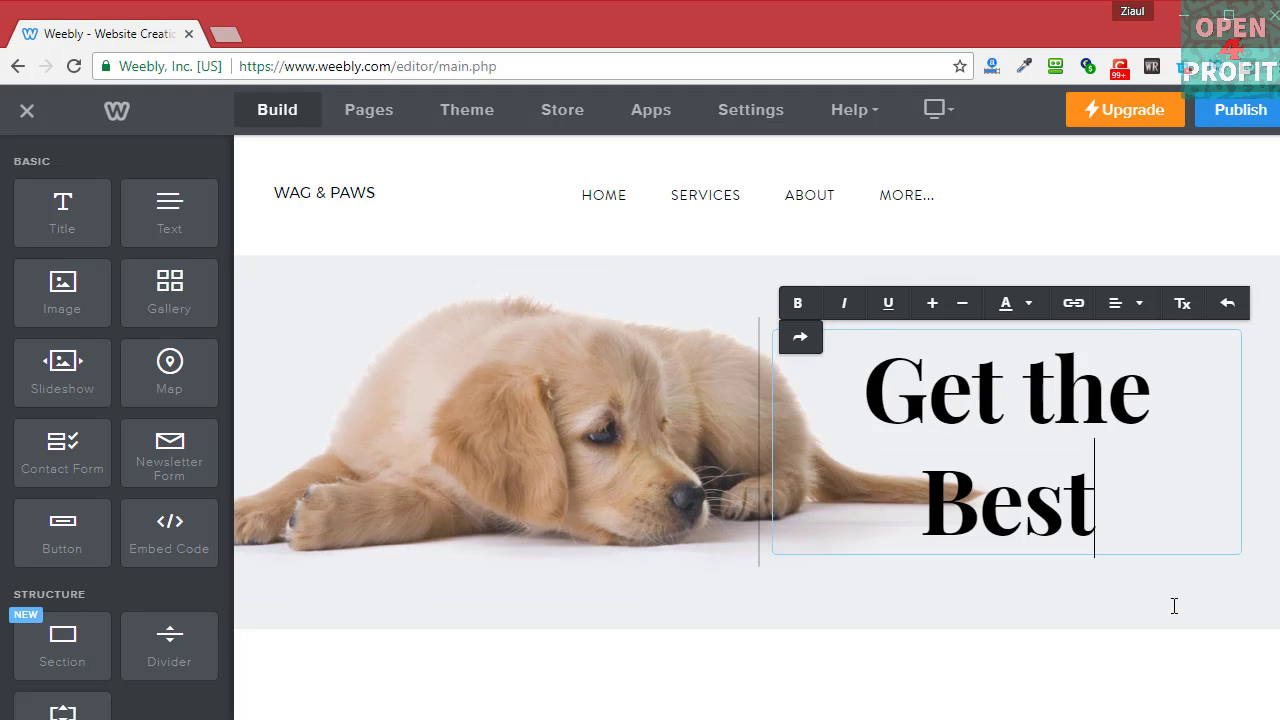
text( Deal)
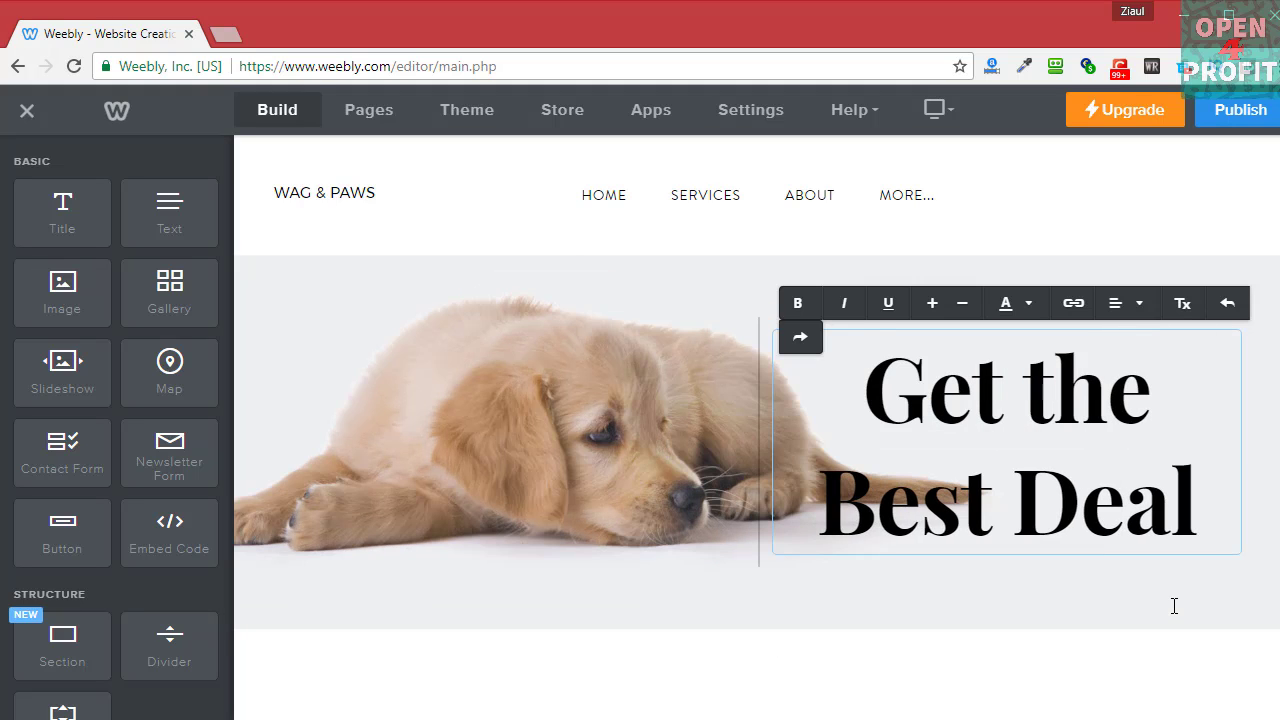
text( on )
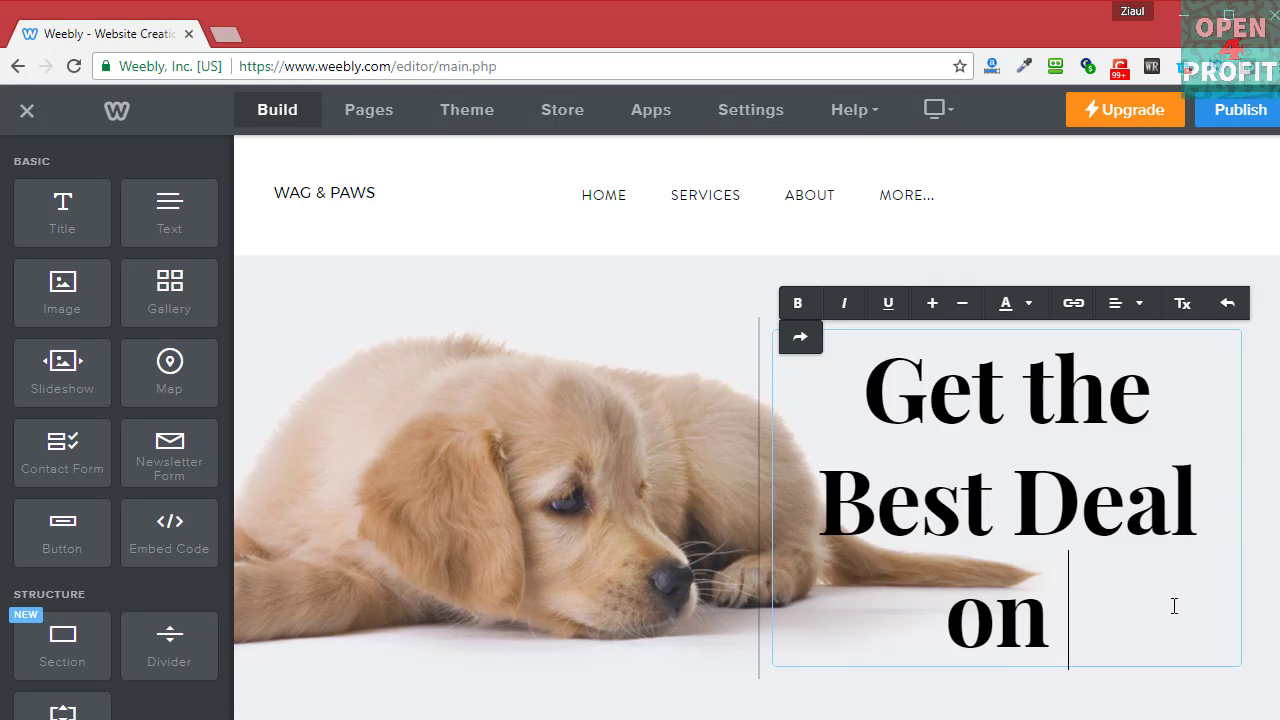
text(Digit)
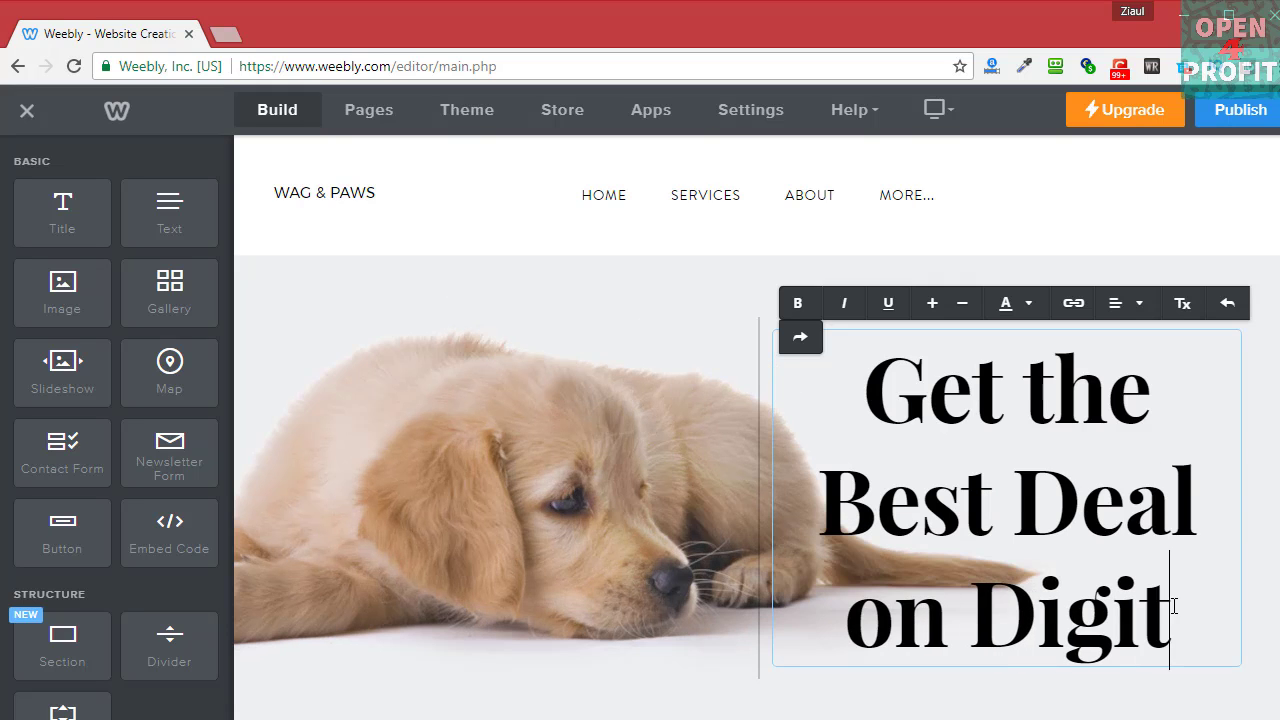
text(al Products)
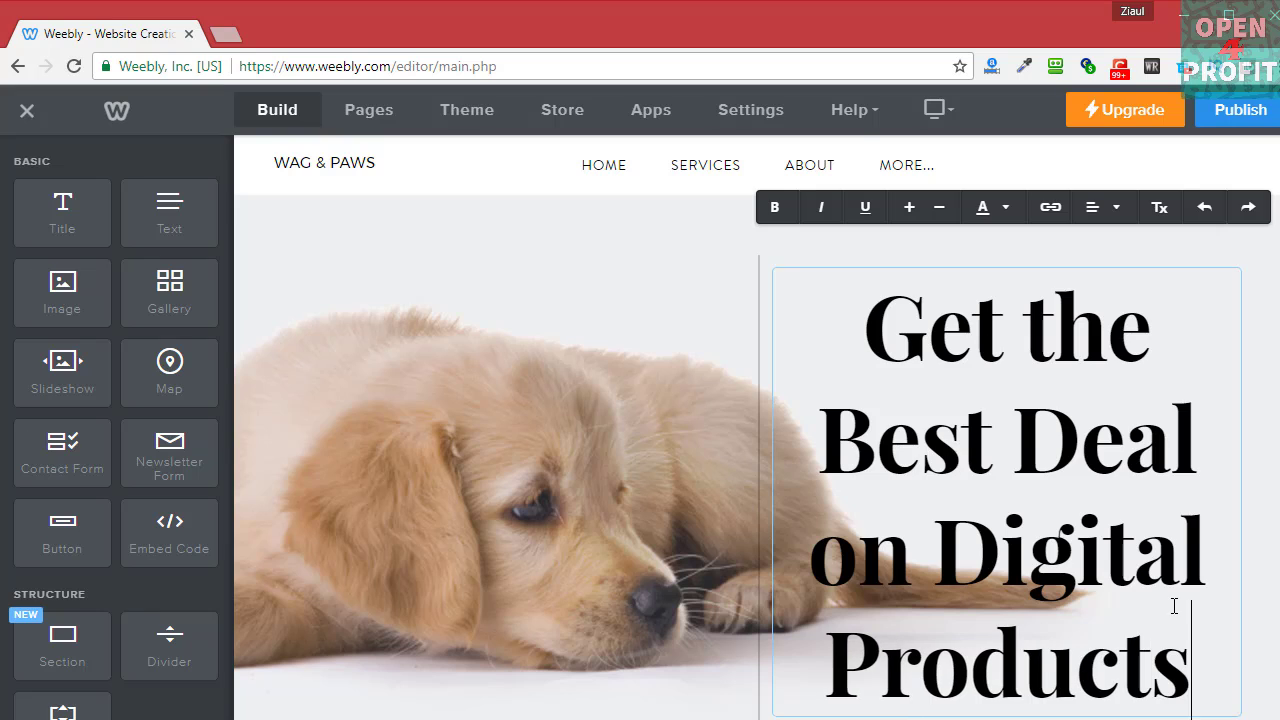
click(757, 389)
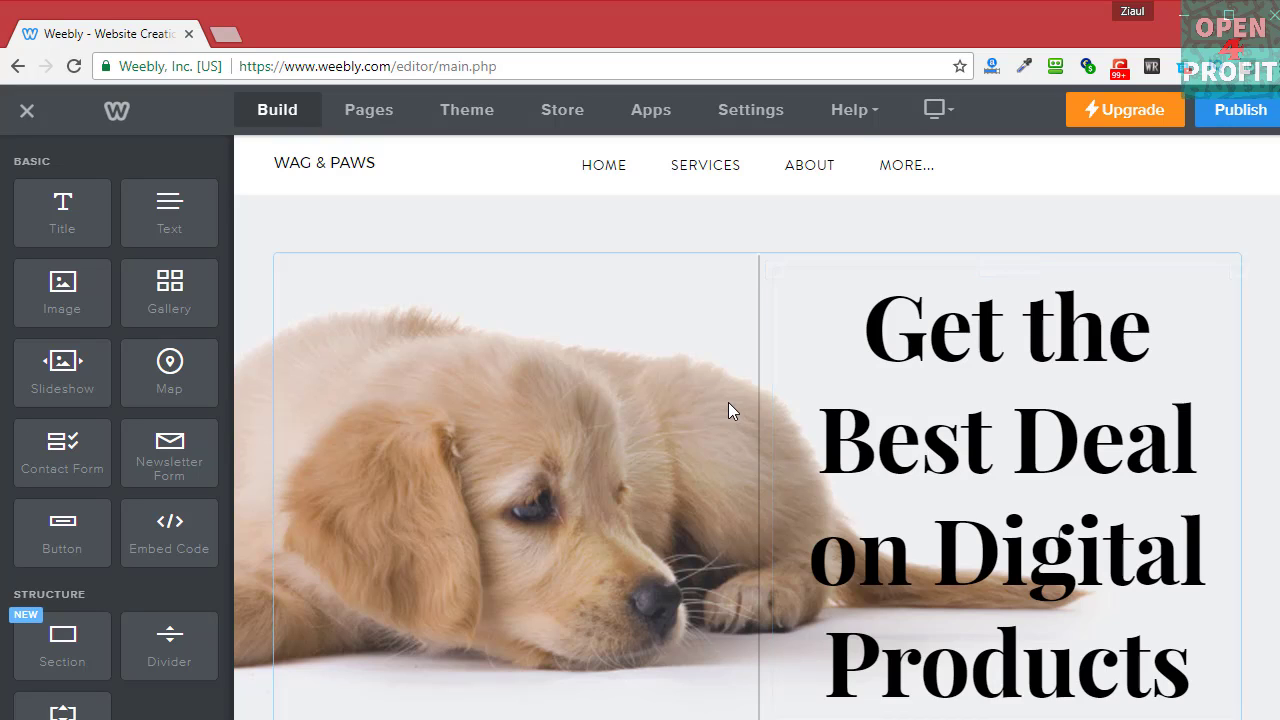
Delete the spacer block from the empty left column.
click(703, 263)
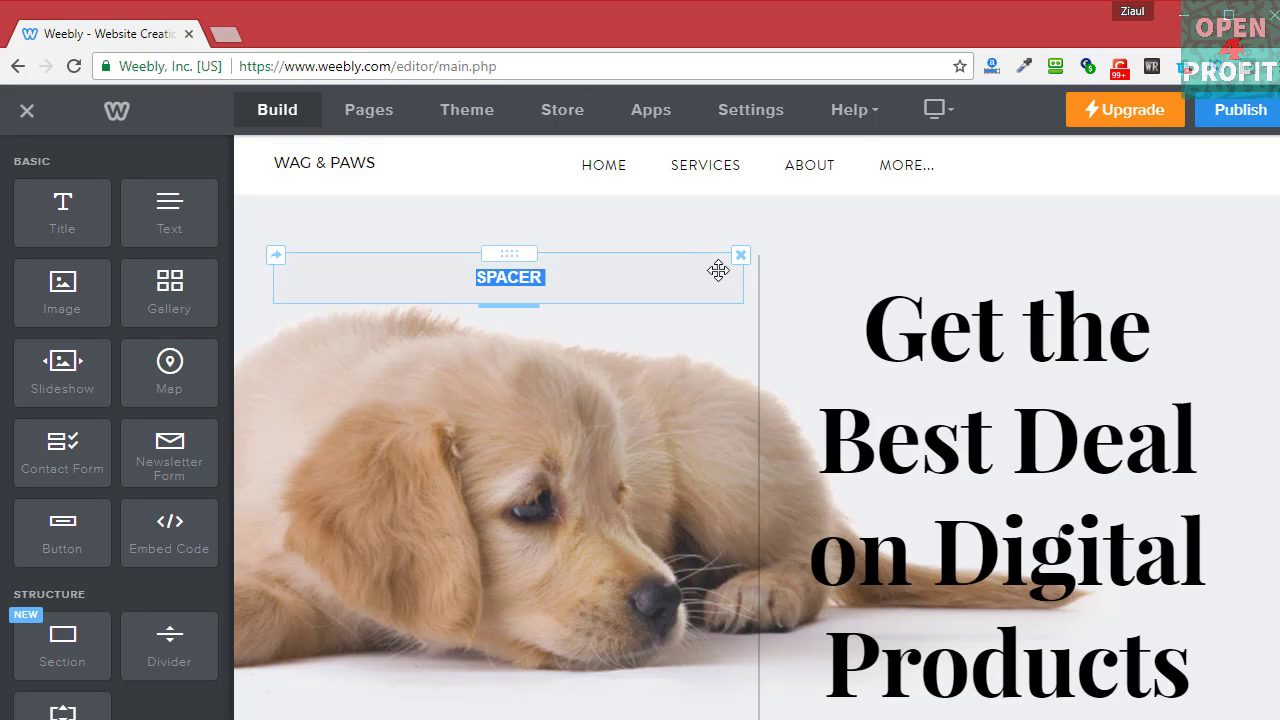
click(741, 257)
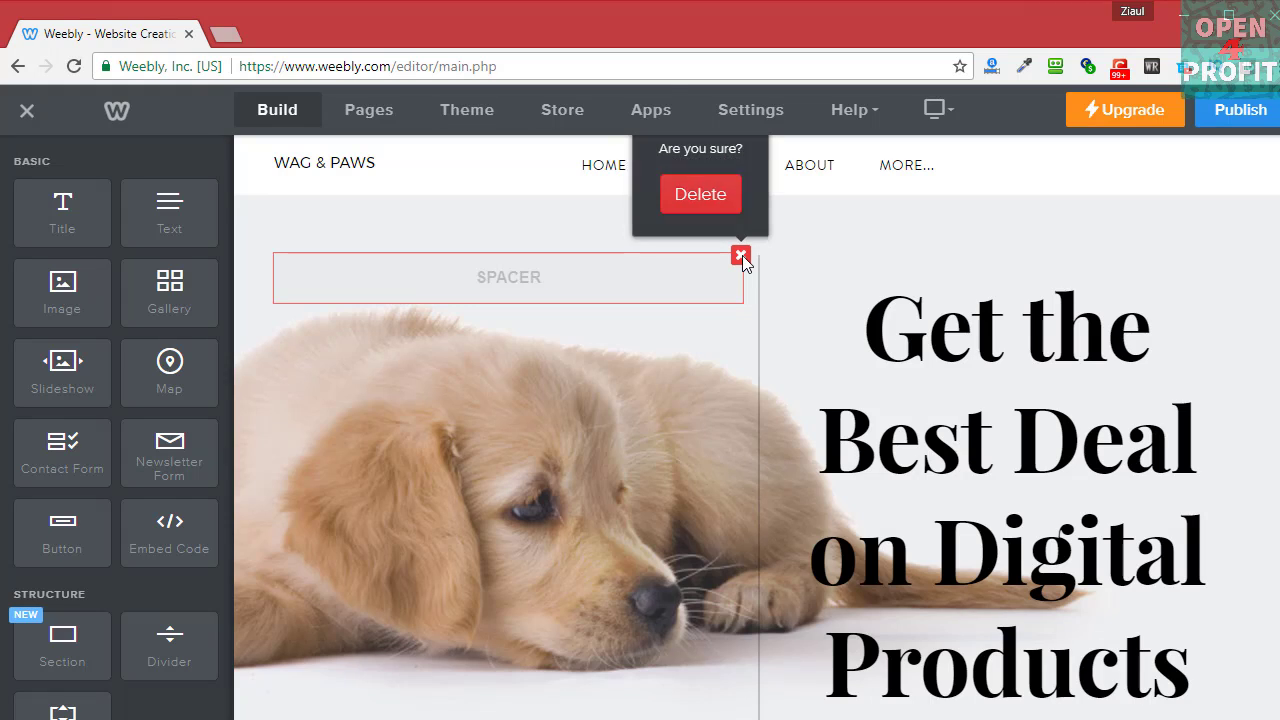
click(715, 199)
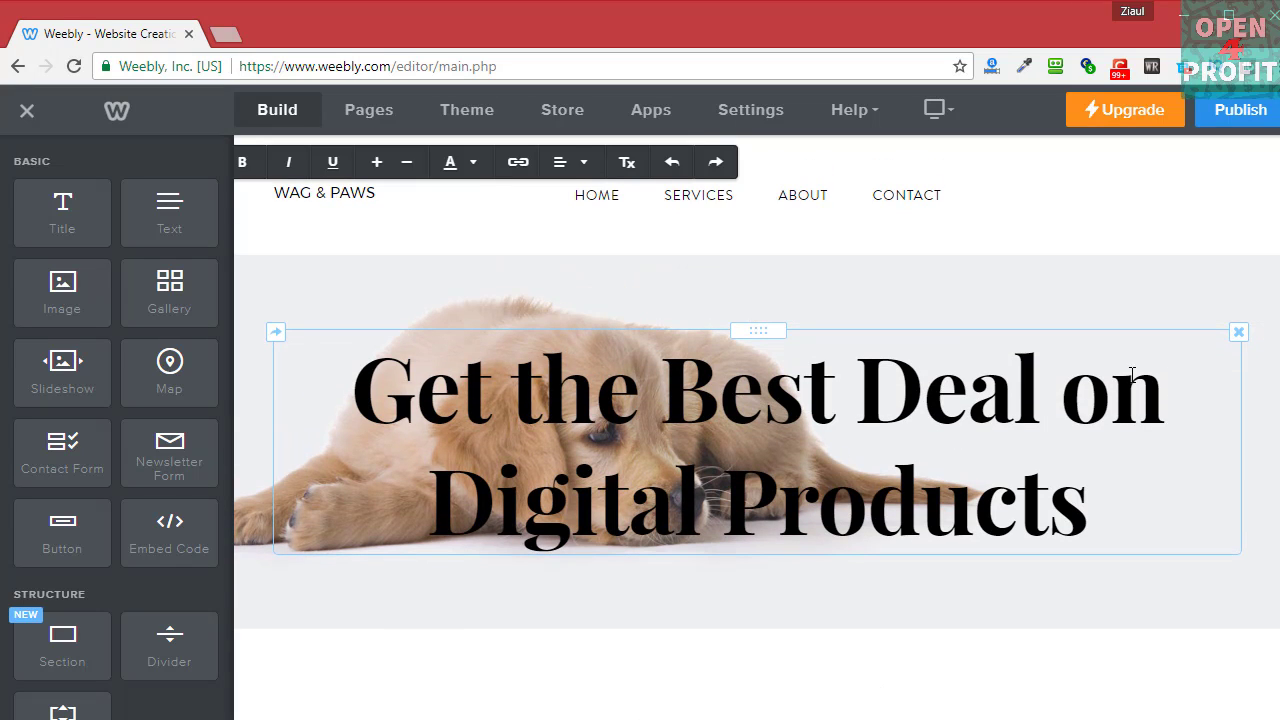
Colour the 'Get the Best Deal on Digital Products' heading text red.
click(384, 393)
drag(373, 387, 1091, 480)
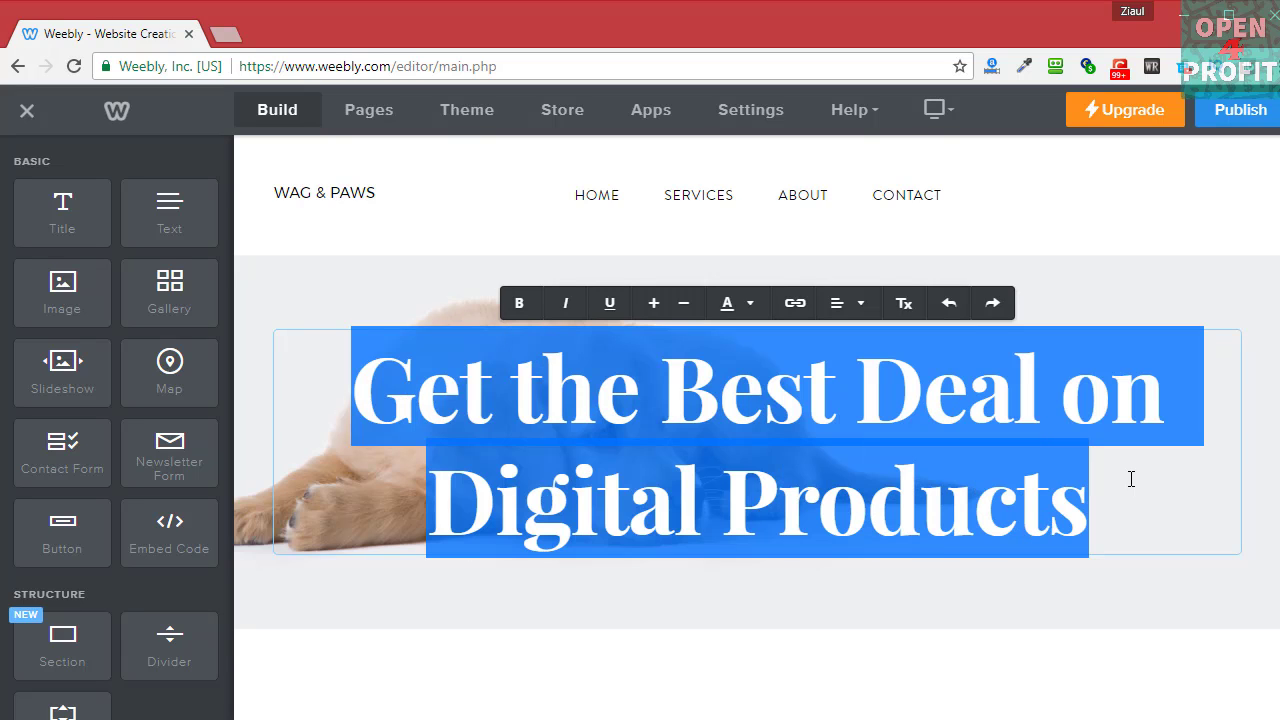
click(738, 303)
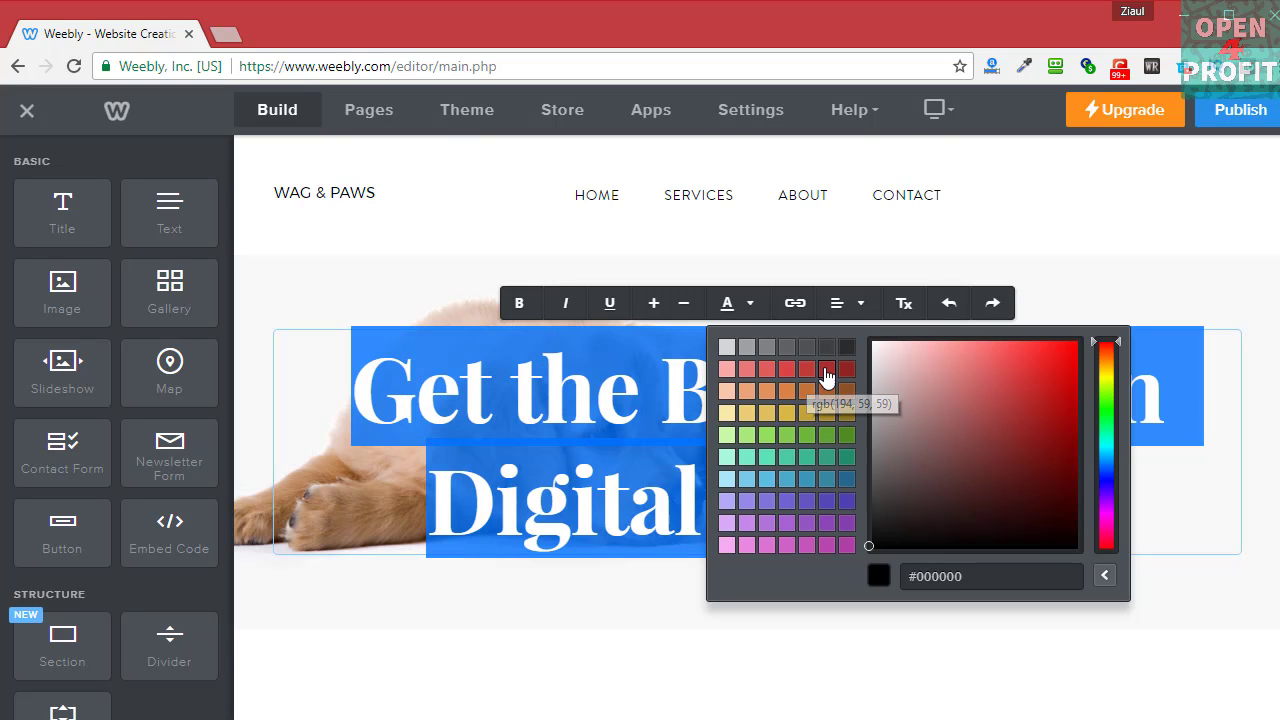
click(827, 372)
click(826, 374)
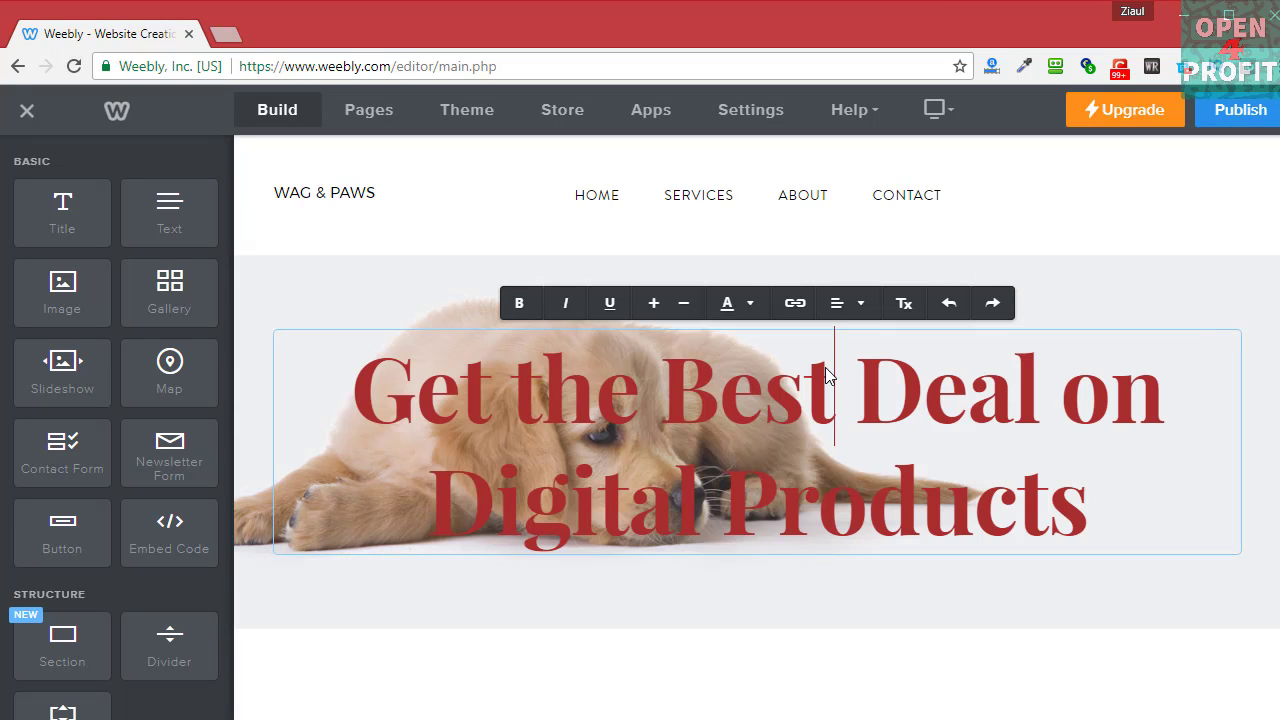
click(1110, 608)
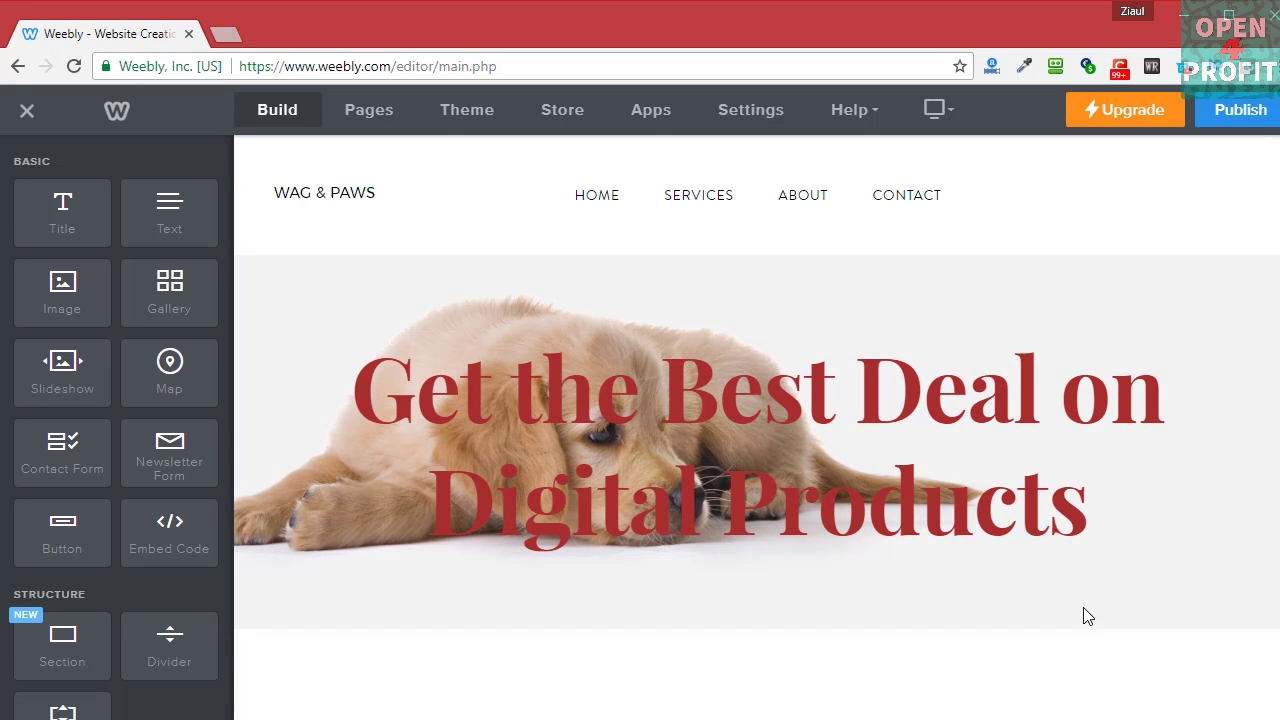
mouse_move(249, 476)
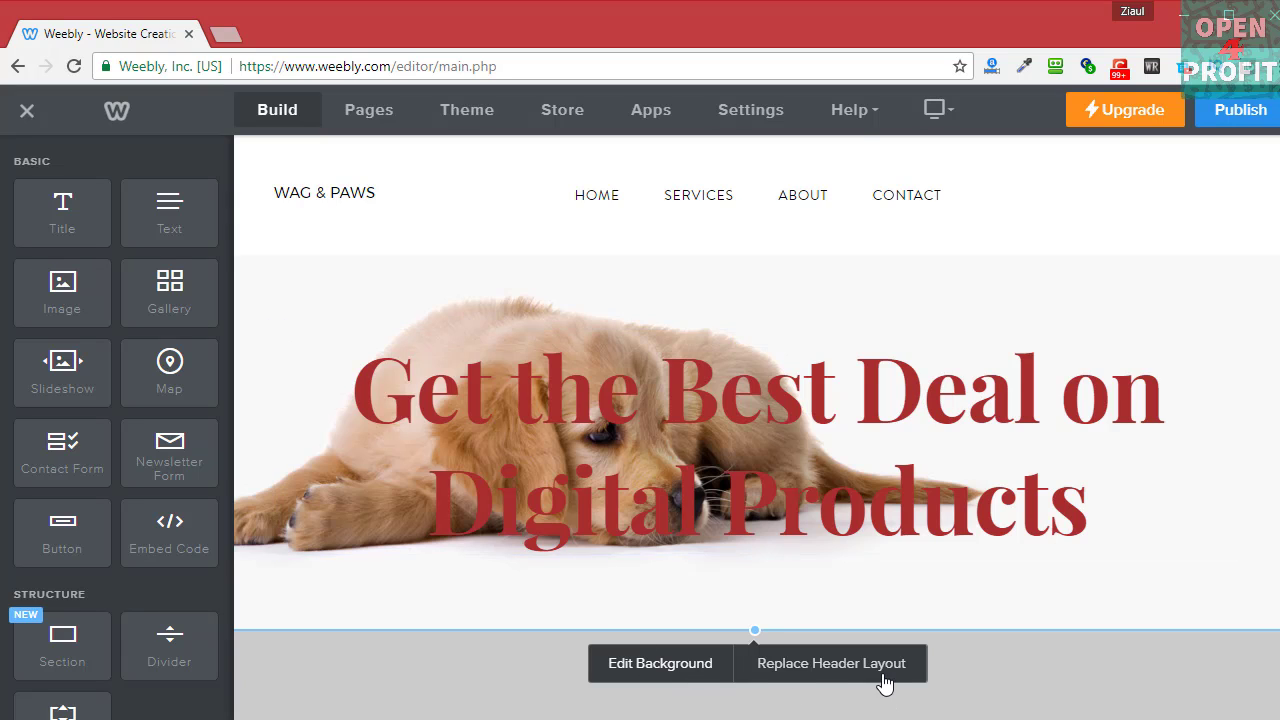
Replace the header background with the uploaded digital-products.jpg photo and save.
click(683, 664)
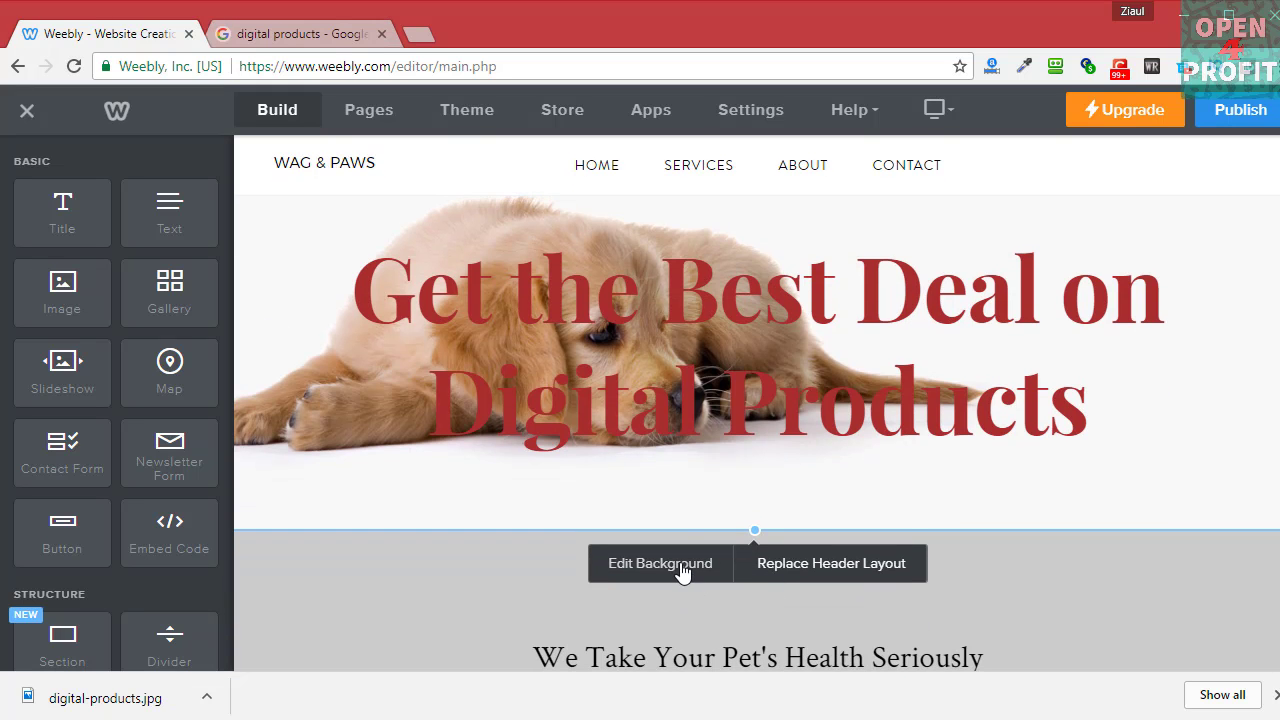
click(680, 566)
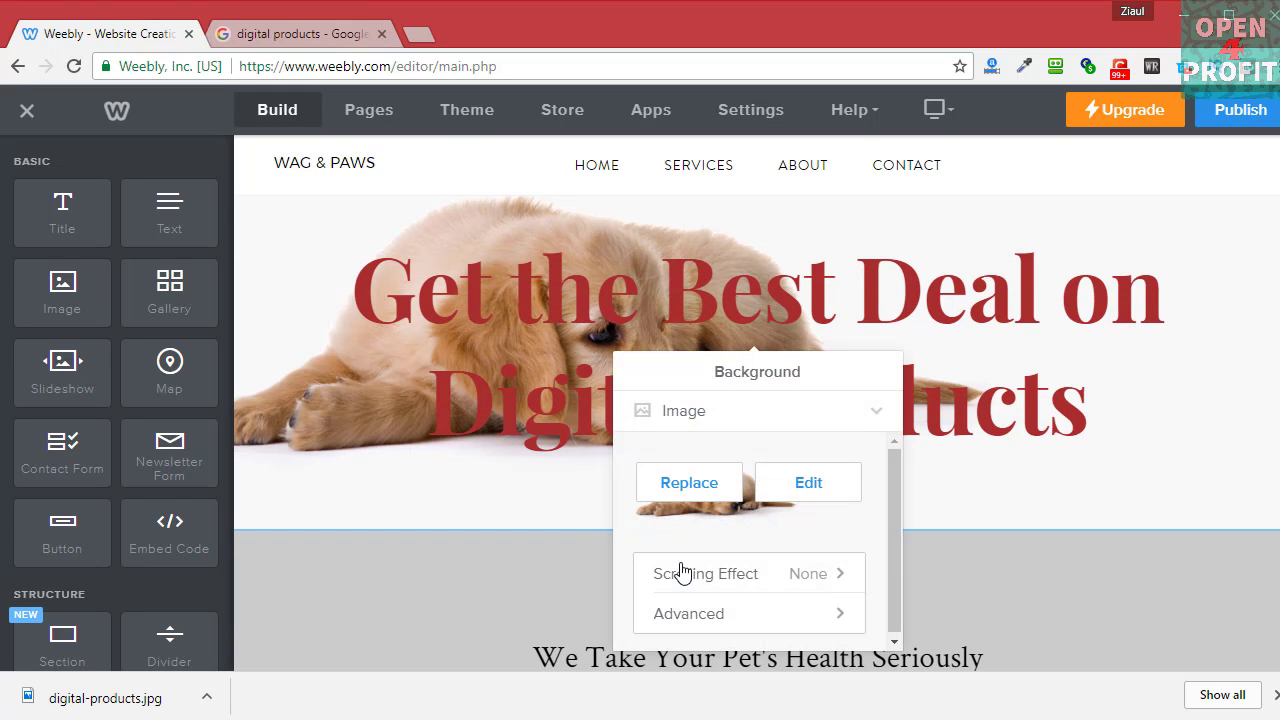
click(704, 490)
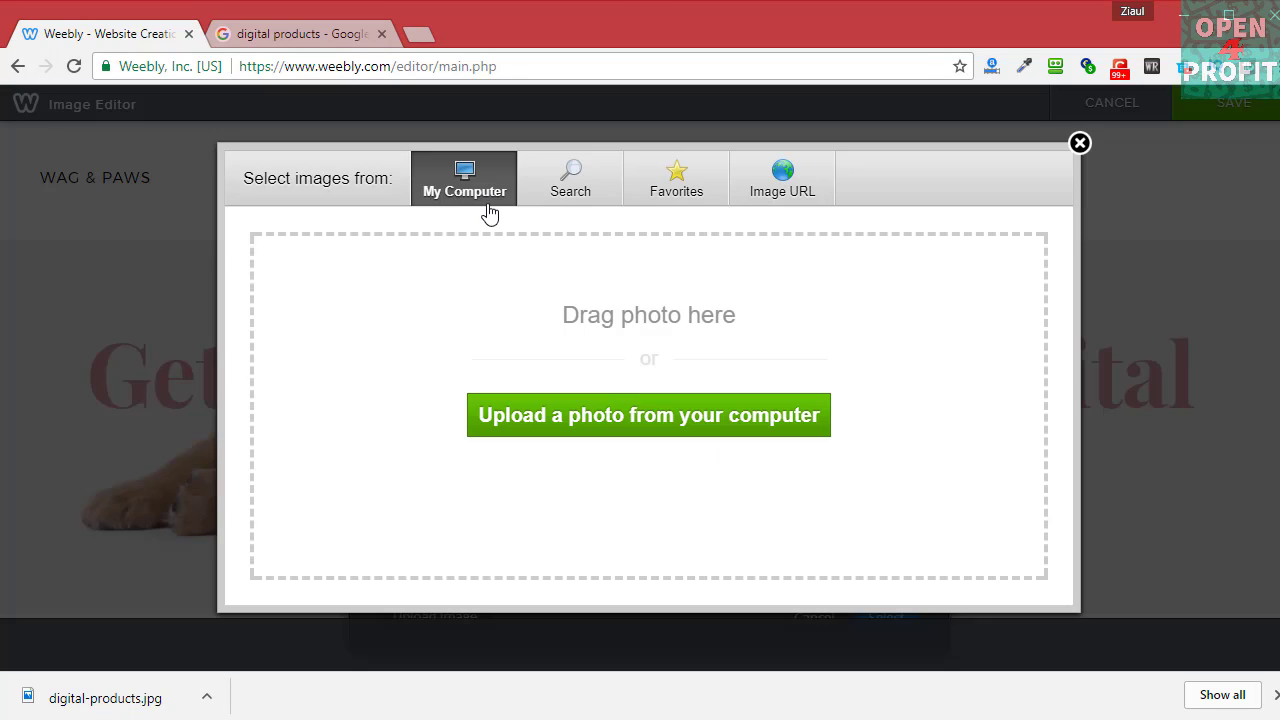
click(619, 415)
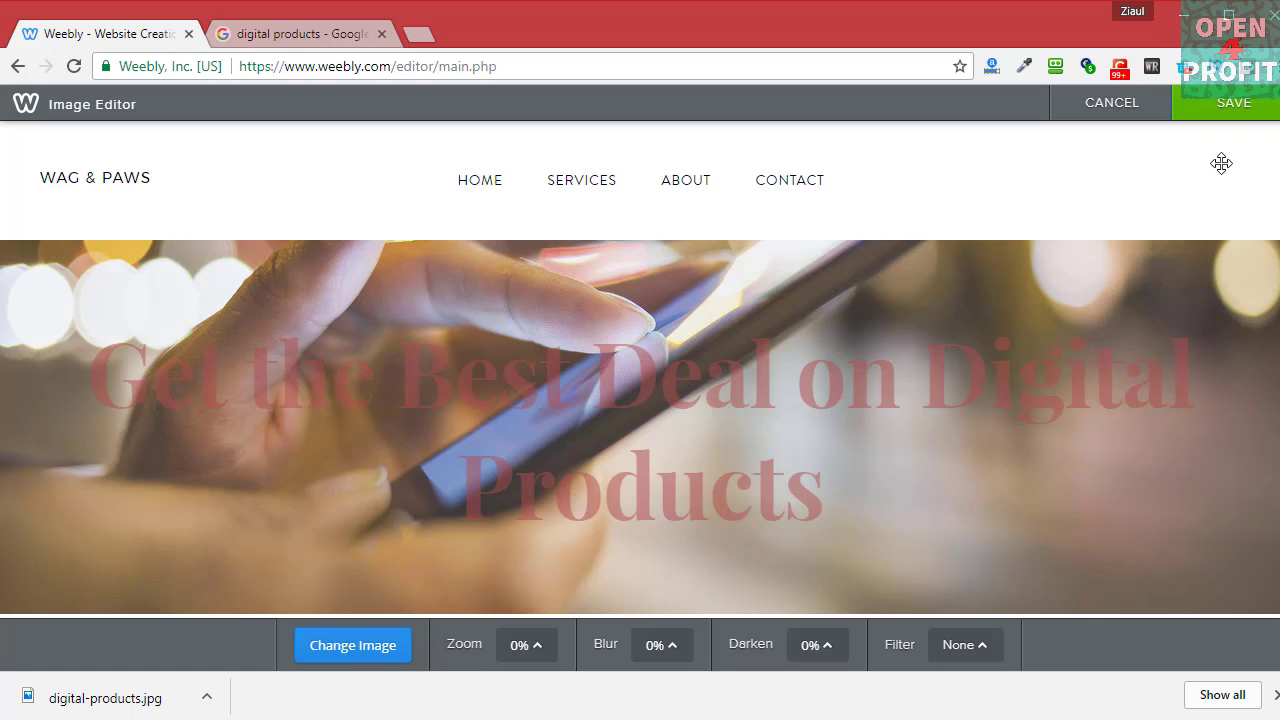
click(1229, 116)
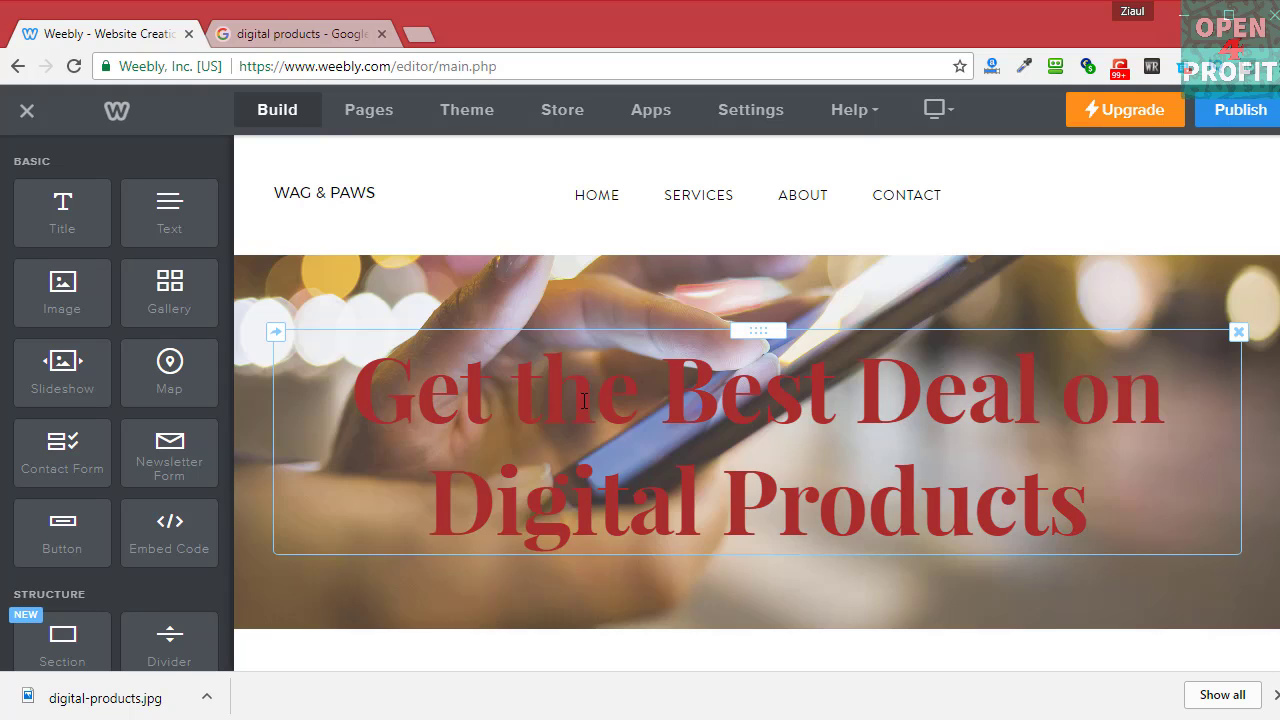
Recolour the banner heading text from red to dark grey.
triple_click(585, 401)
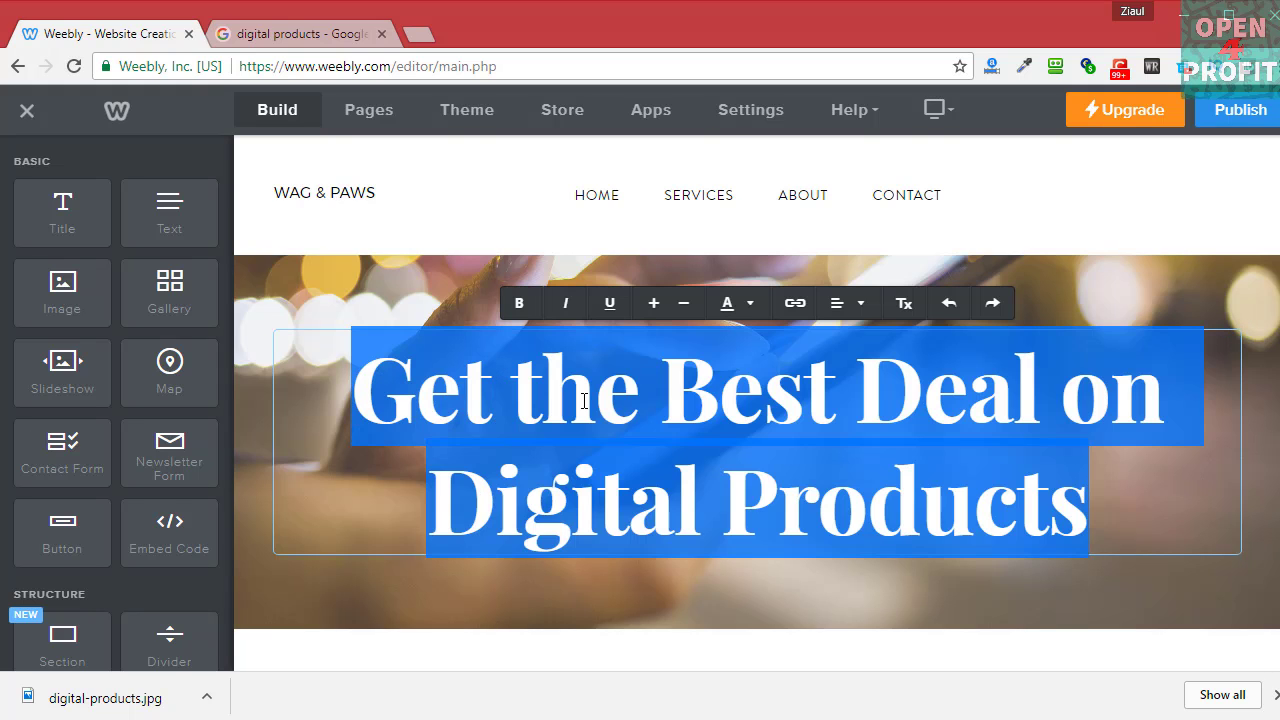
click(748, 305)
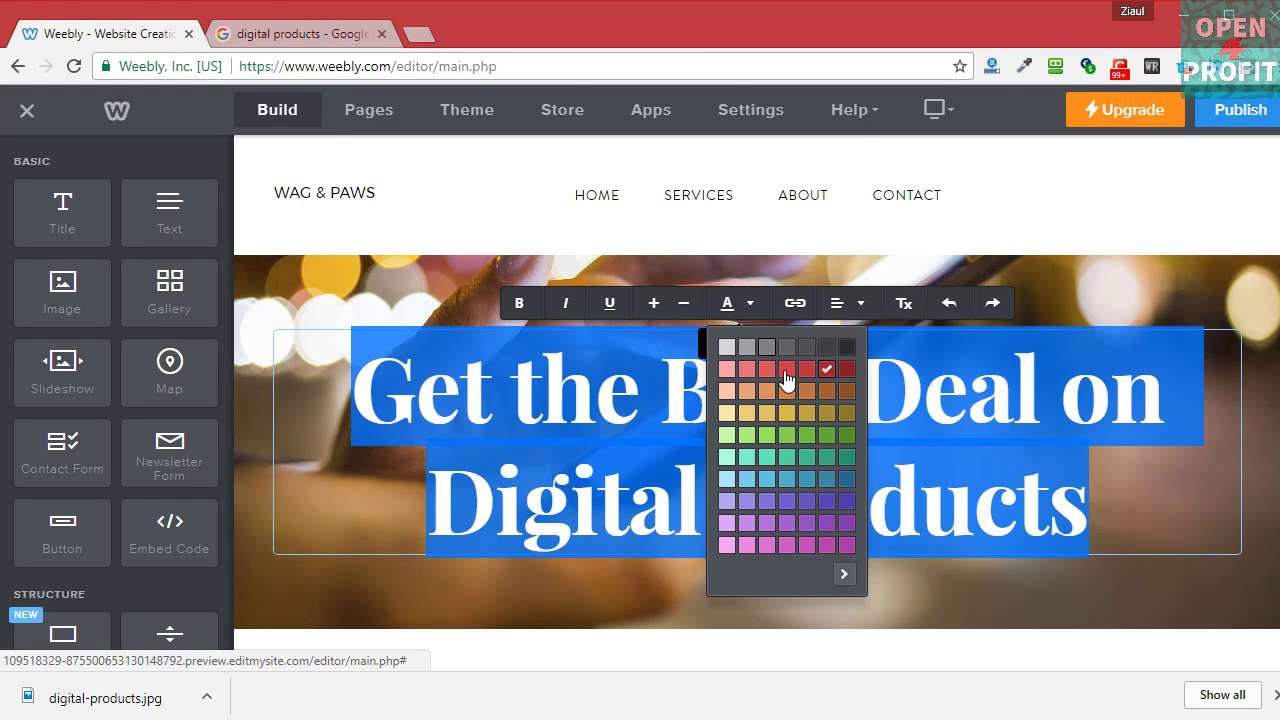
click(849, 360)
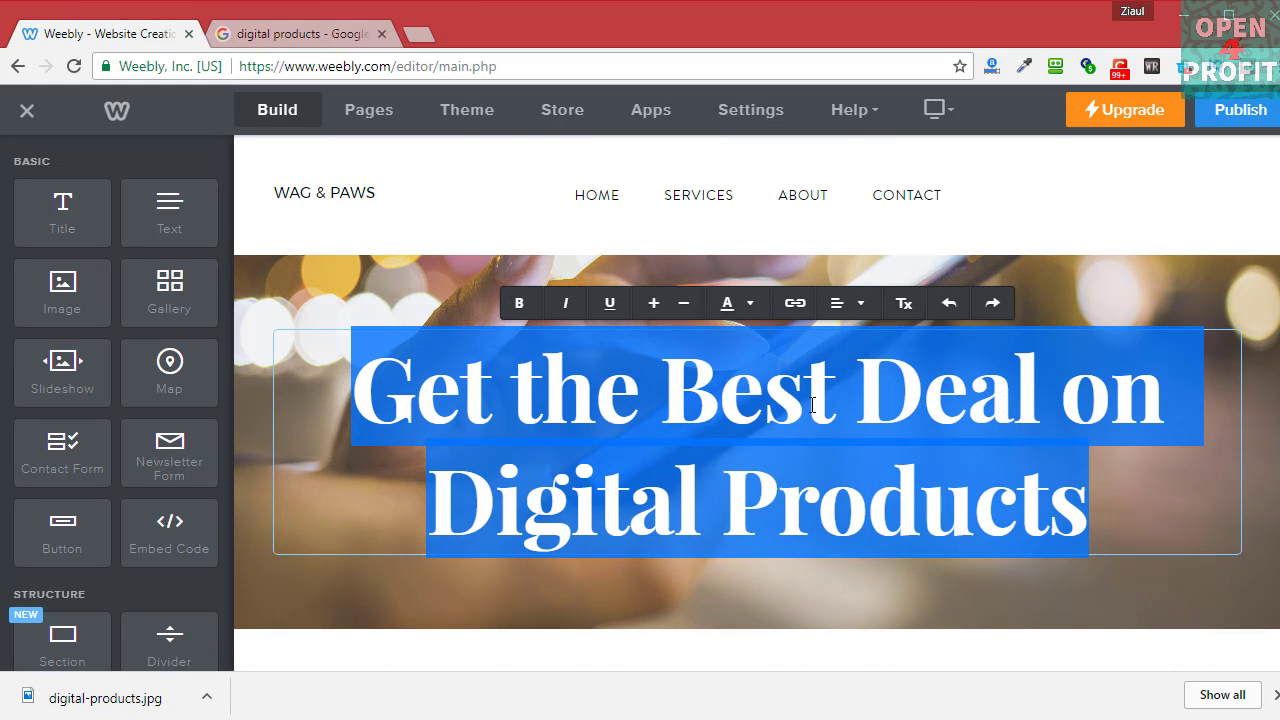
click(1060, 287)
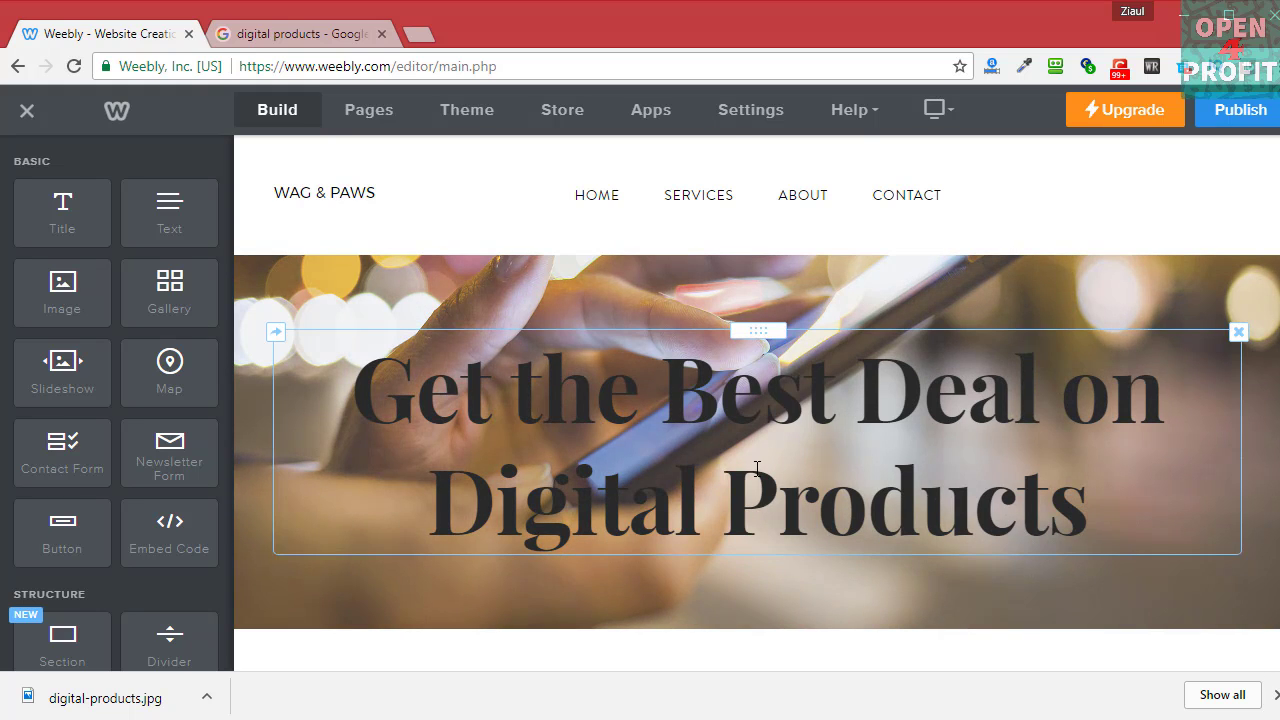
Place an Embed Code element directly below the 'We Take Your Pet's Health Seriously' heading.
scroll(780, 505, down, 2)
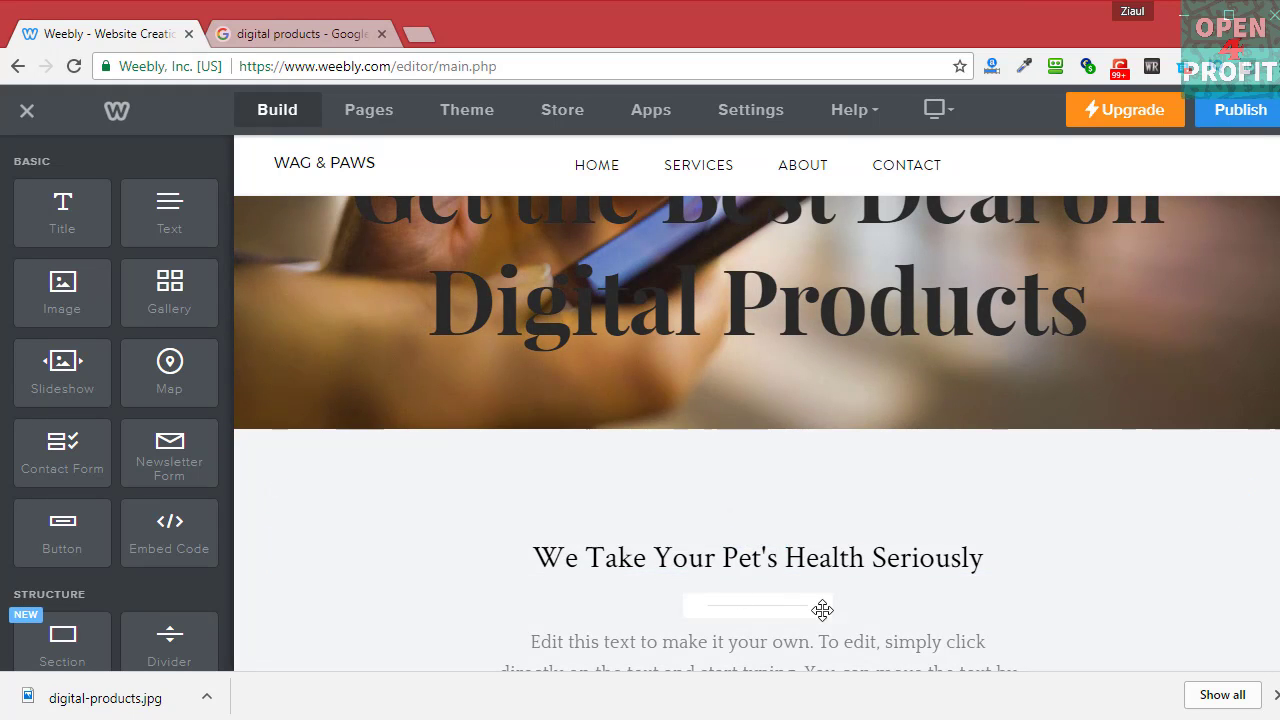
click(822, 610)
scroll(894, 600, down, 2)
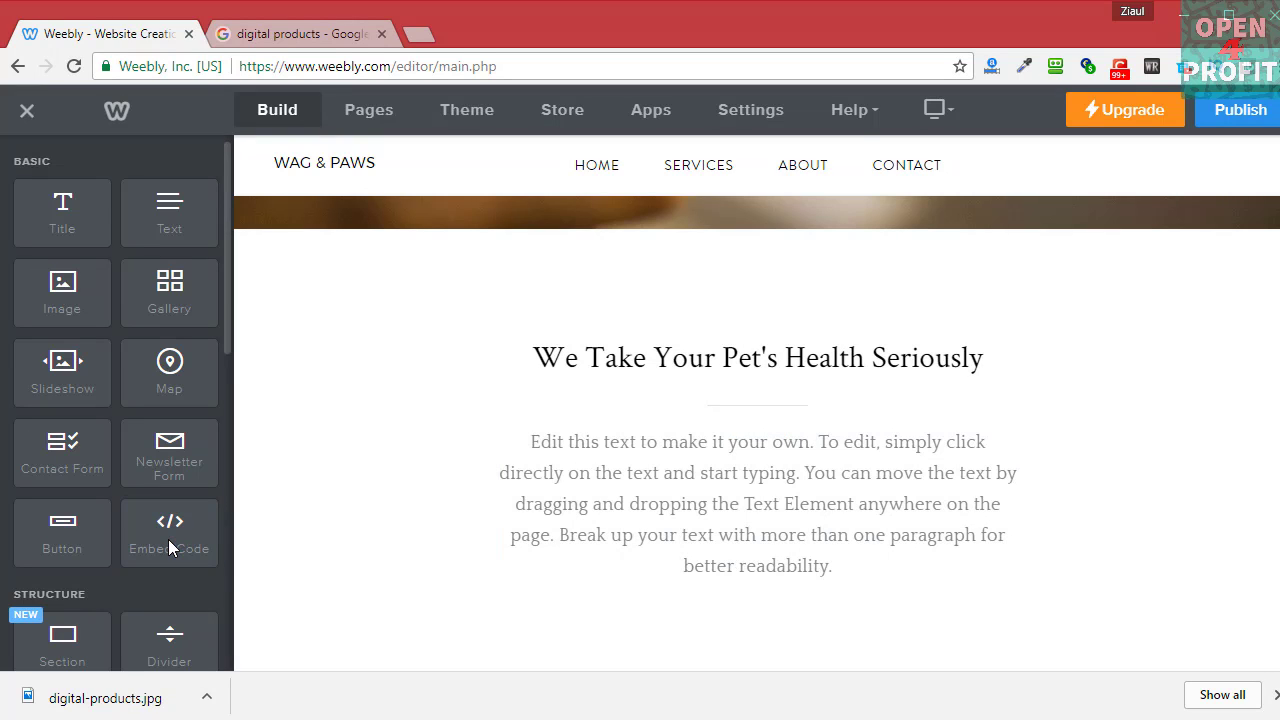
drag(200, 537, 612, 420)
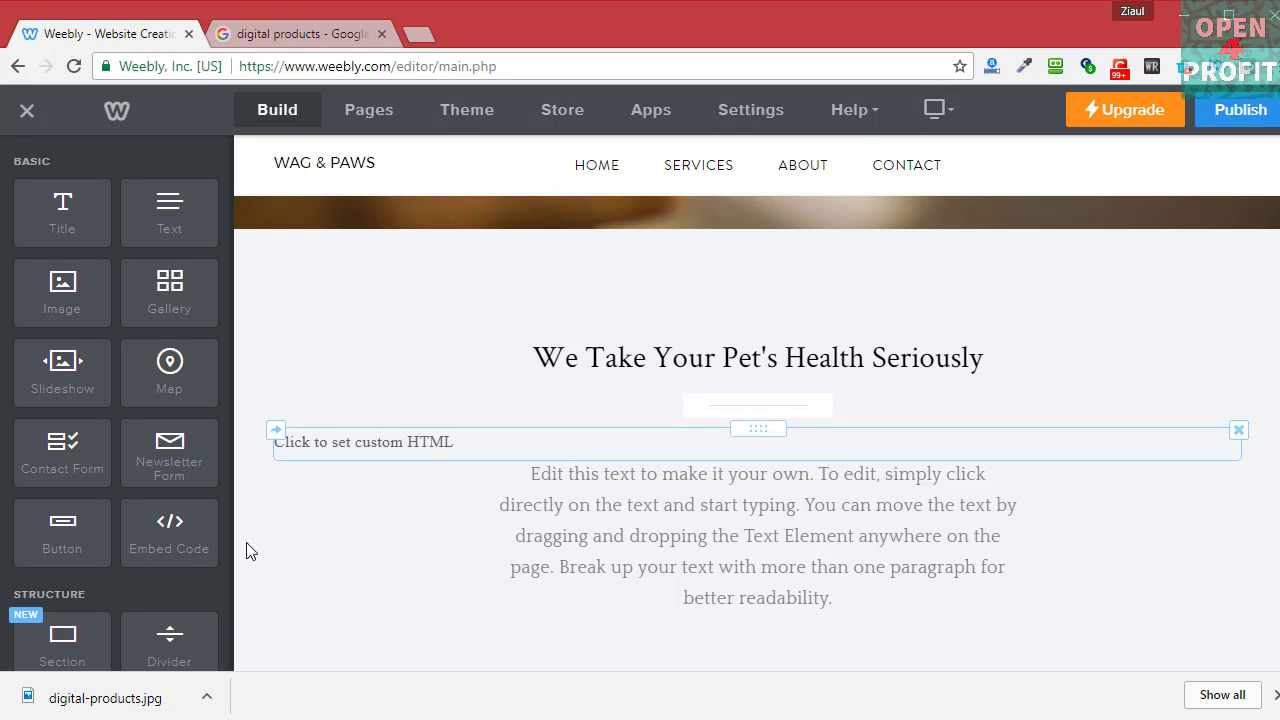
Open the new Embed Code block's custom HTML editor, still showing its placeholder text.
click(424, 445)
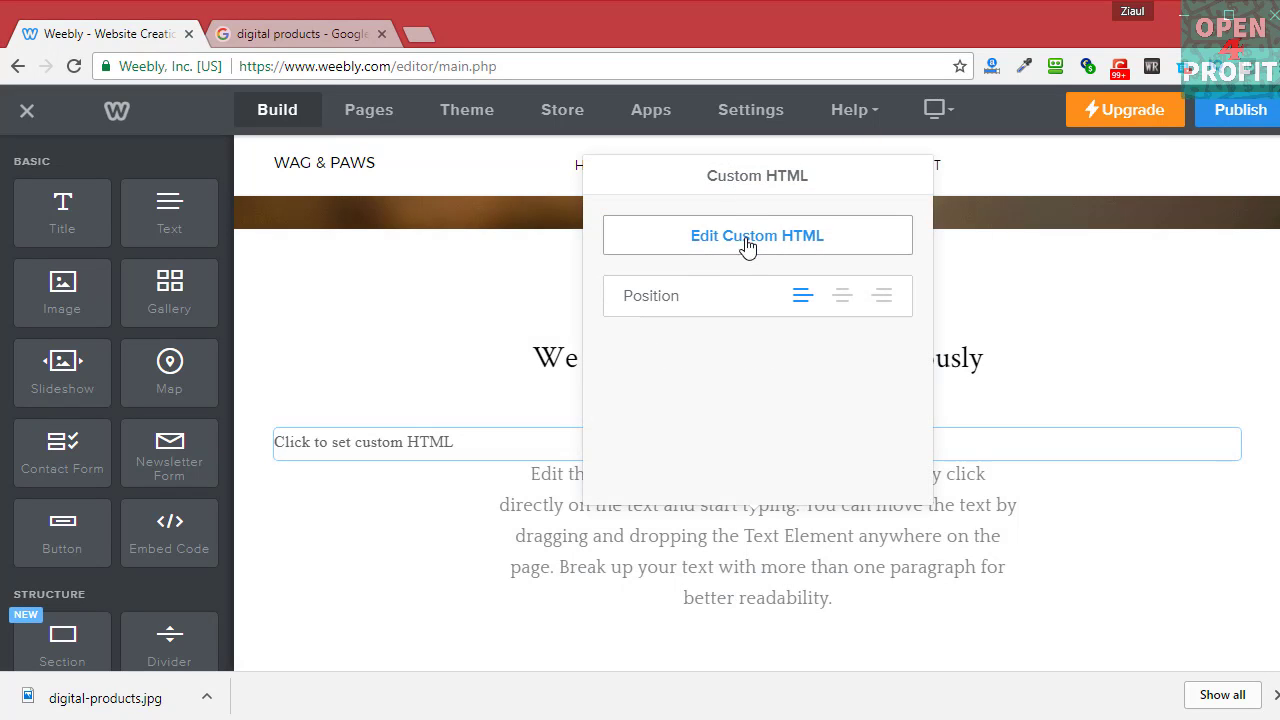
click(745, 236)
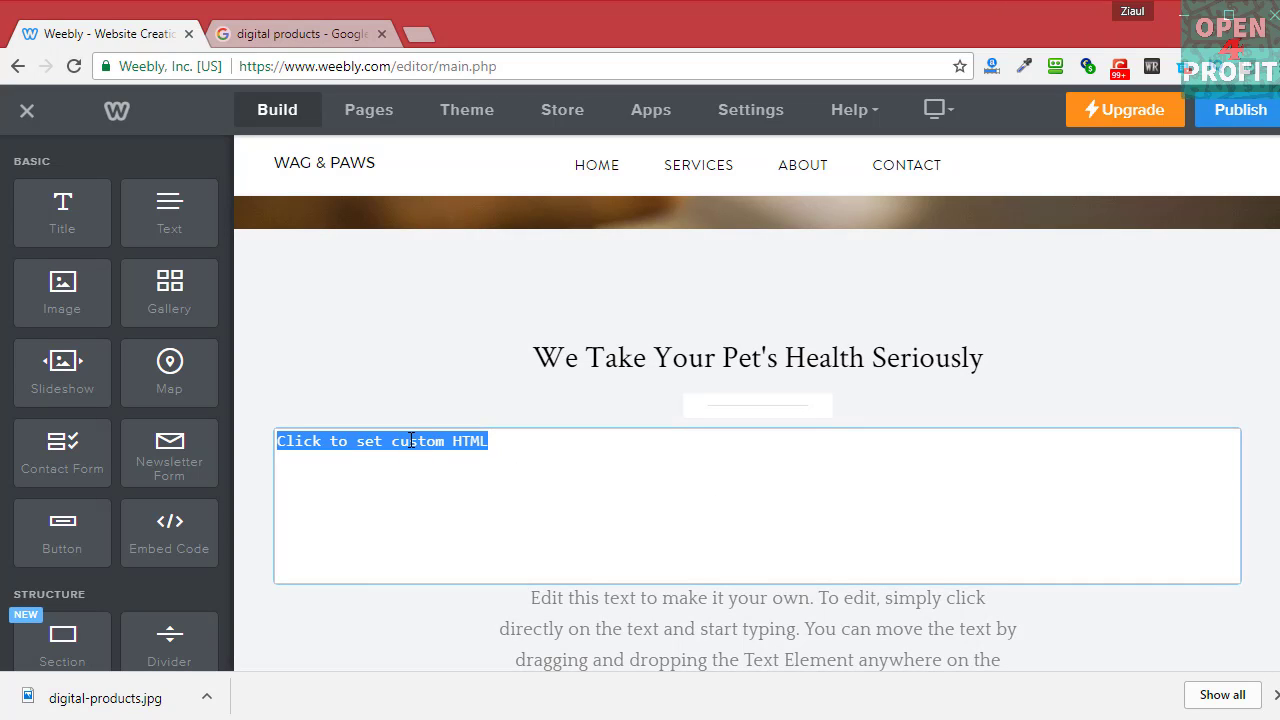
click(560, 462)
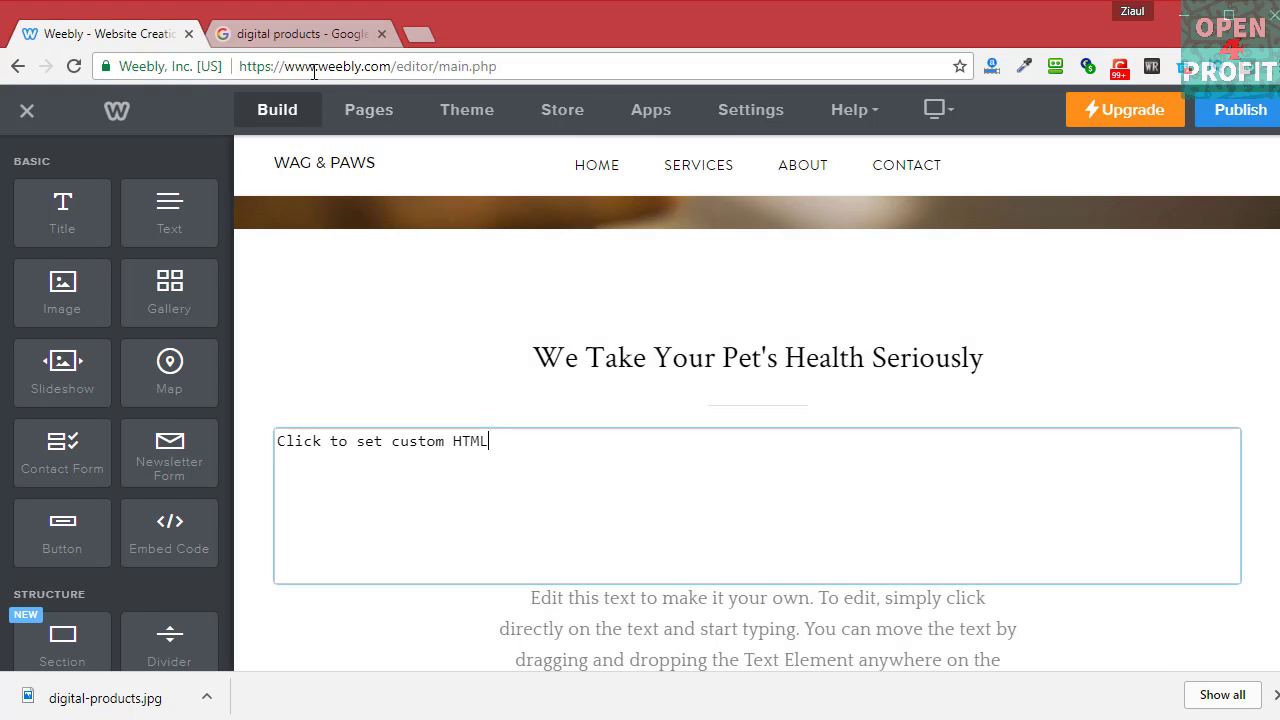
Go to Amazon.in and open the Videocon 81.3 cm HD Ready LED TV product page.
click(330, 34)
click(337, 60)
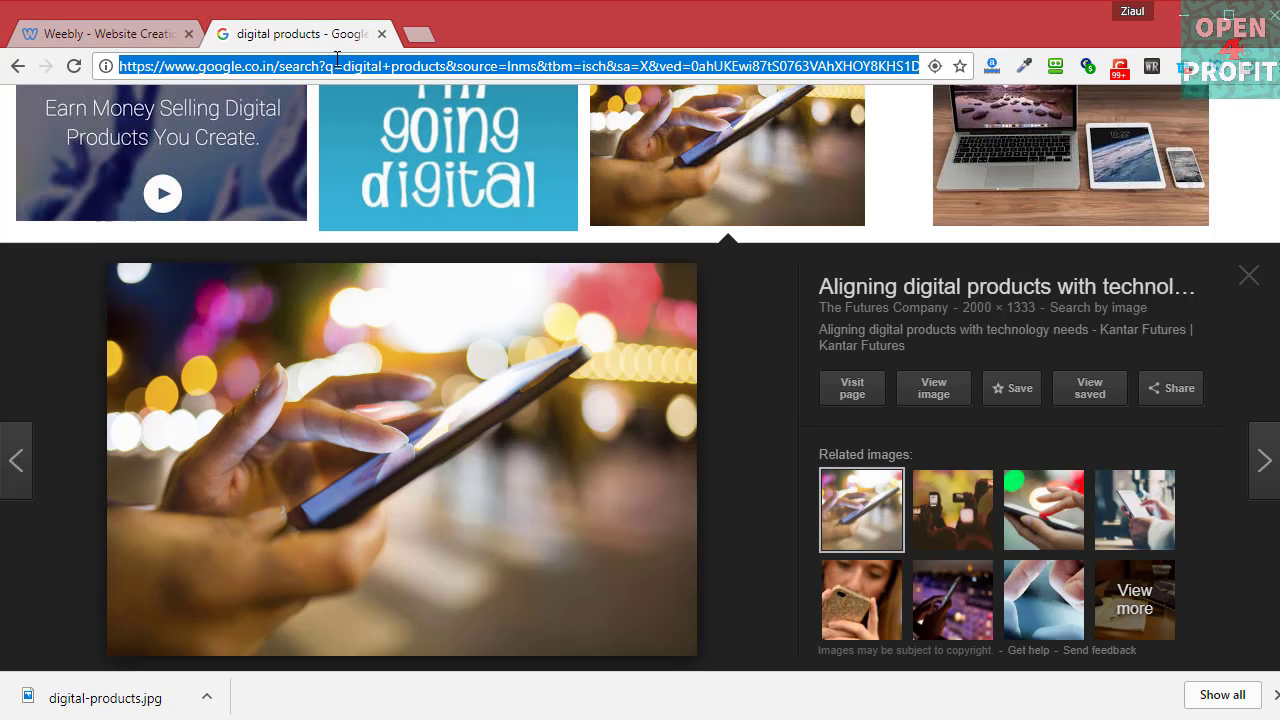
text(ama)
key(Return)
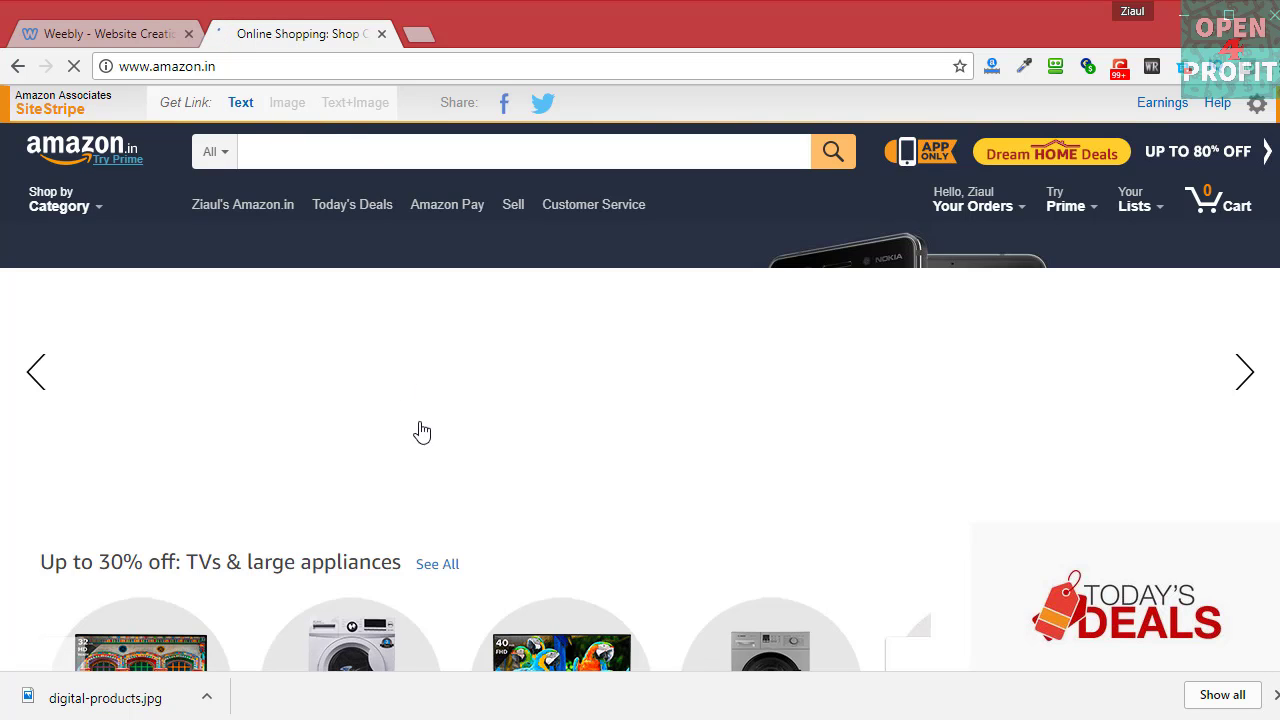
scroll(425, 440, down, 2)
scroll(423, 437, up, 2)
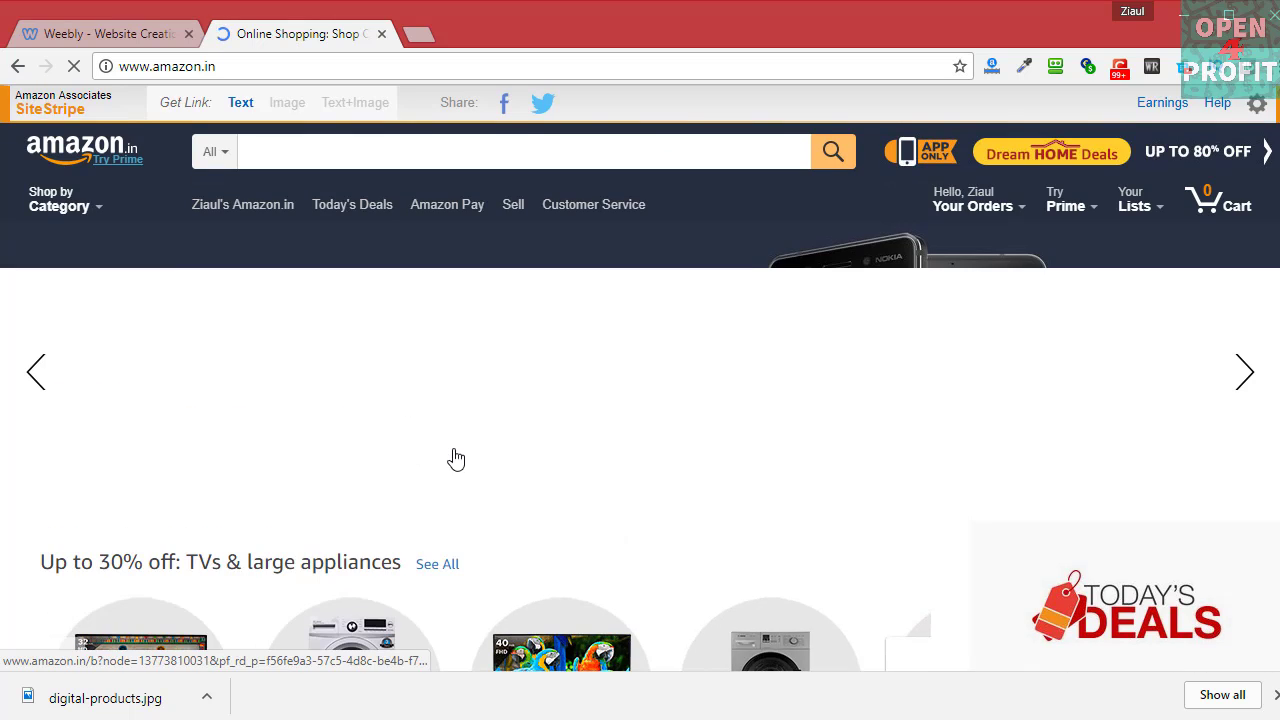
scroll(457, 440, down, 5)
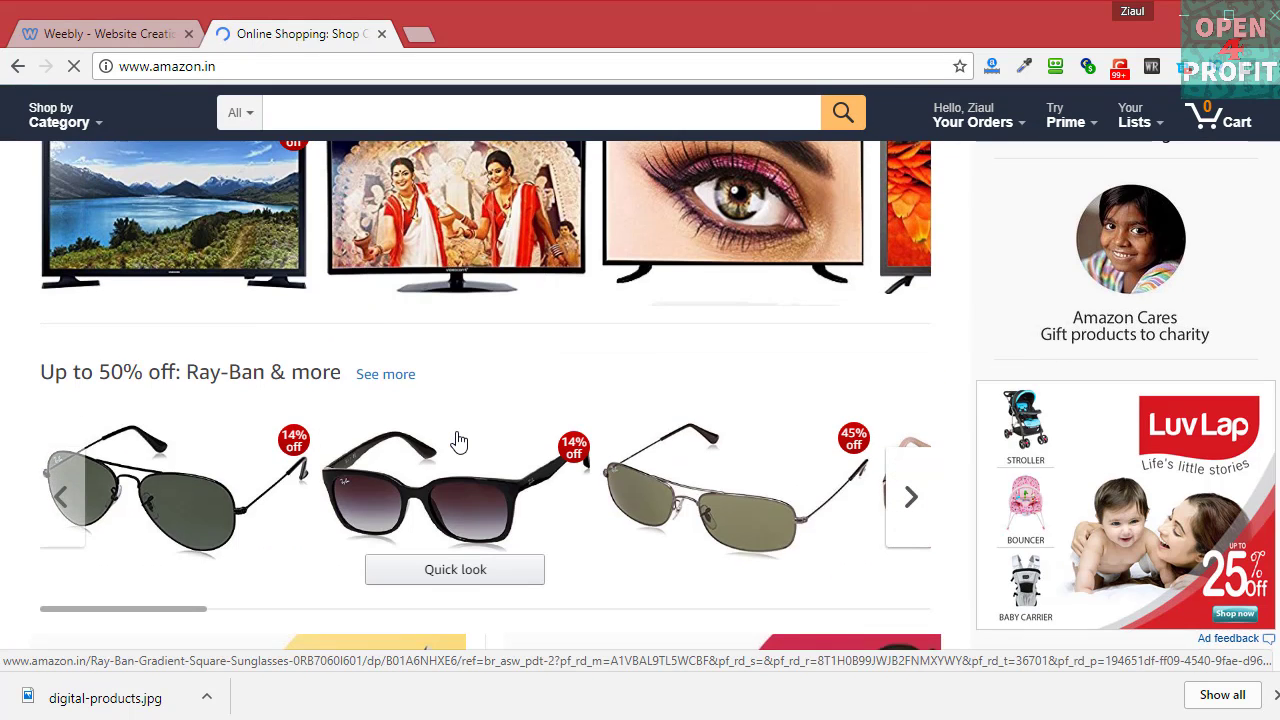
scroll(458, 425, up, 1)
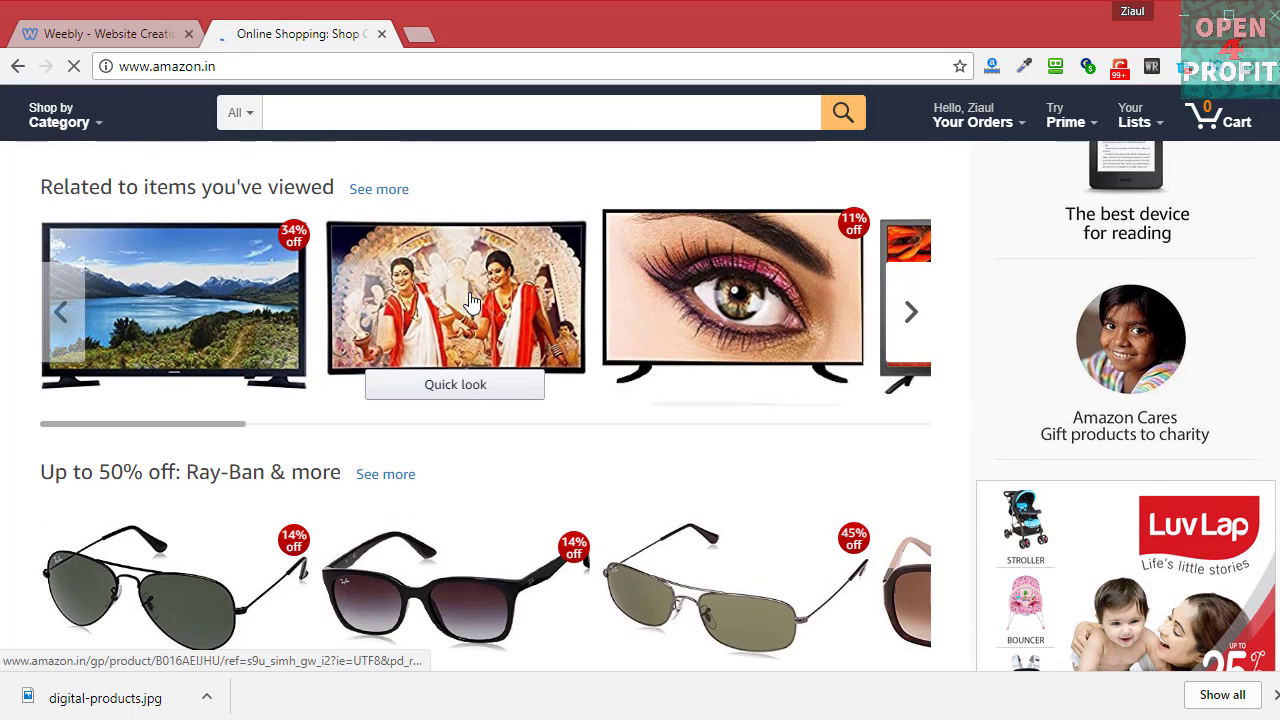
click(472, 302)
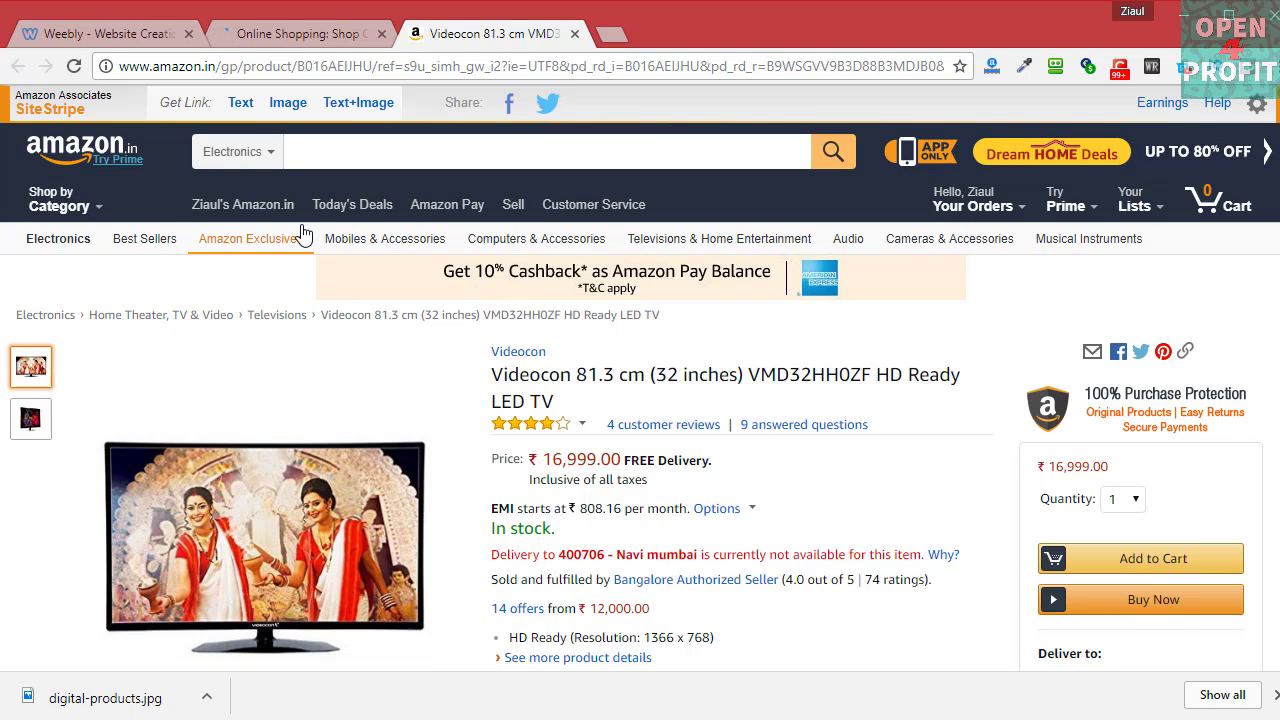
click(241, 104)
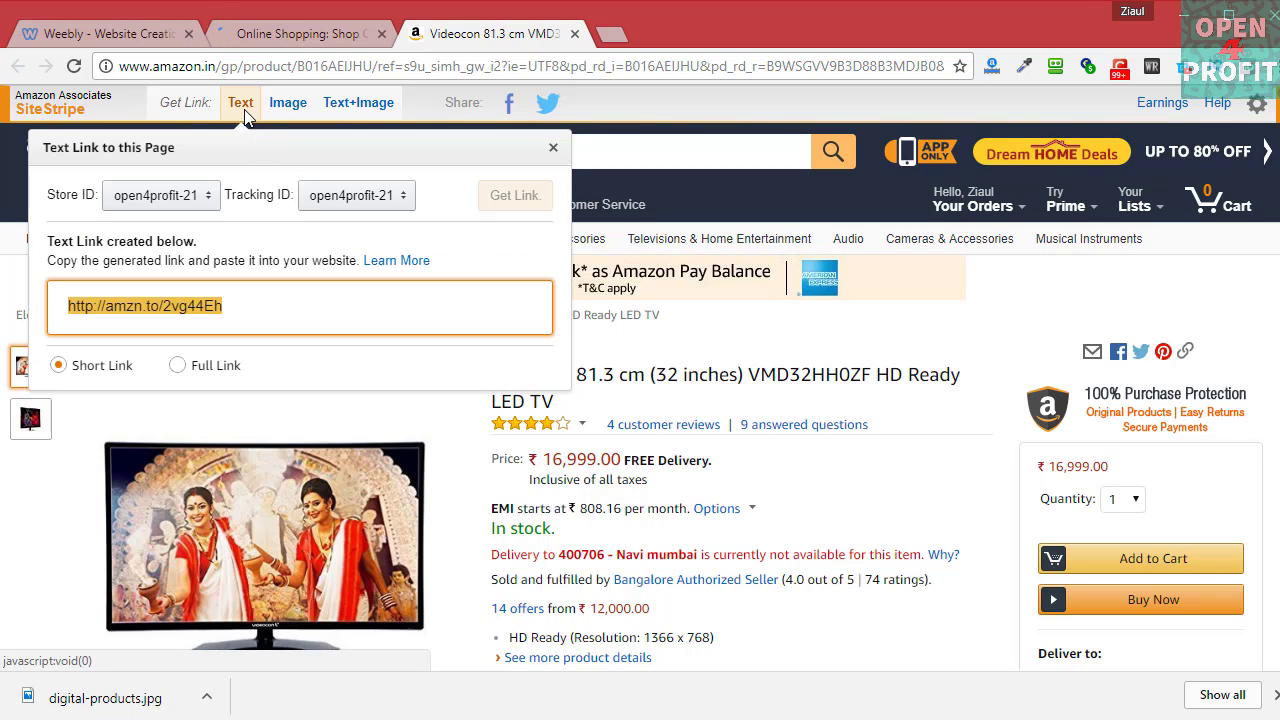
click(248, 316)
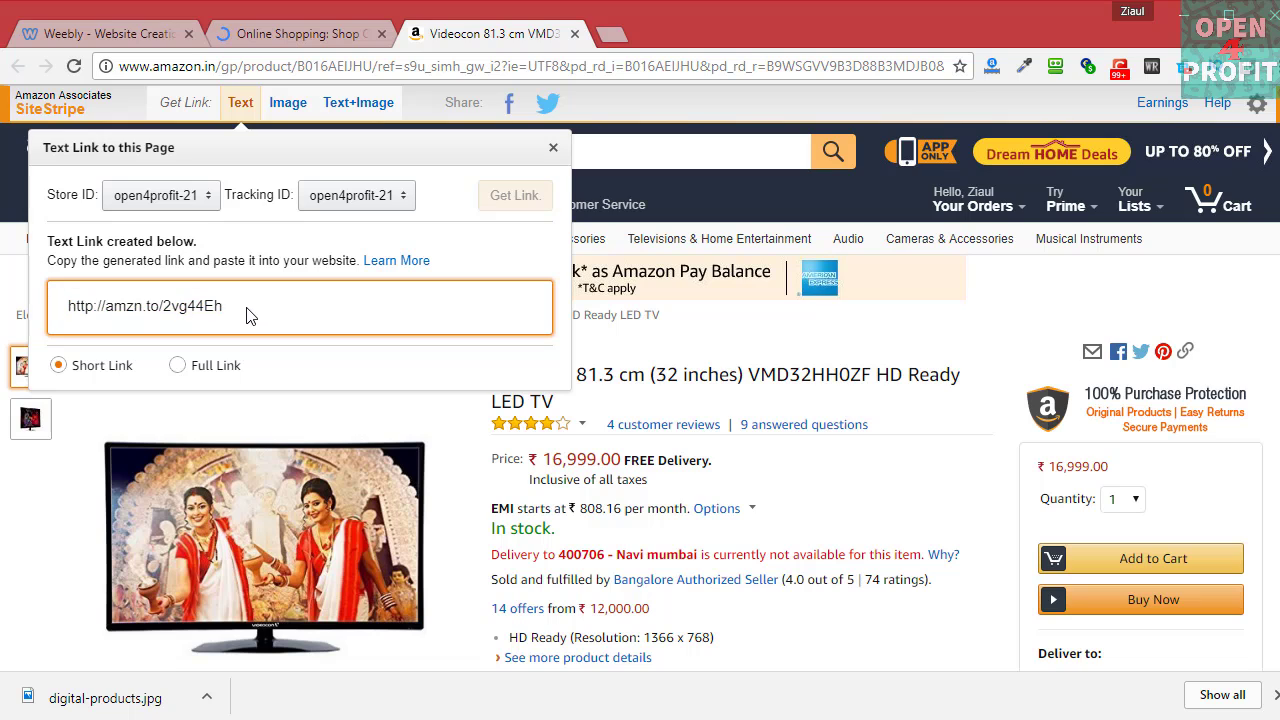
drag(180, 306, 69, 310)
key(ctrl+c)
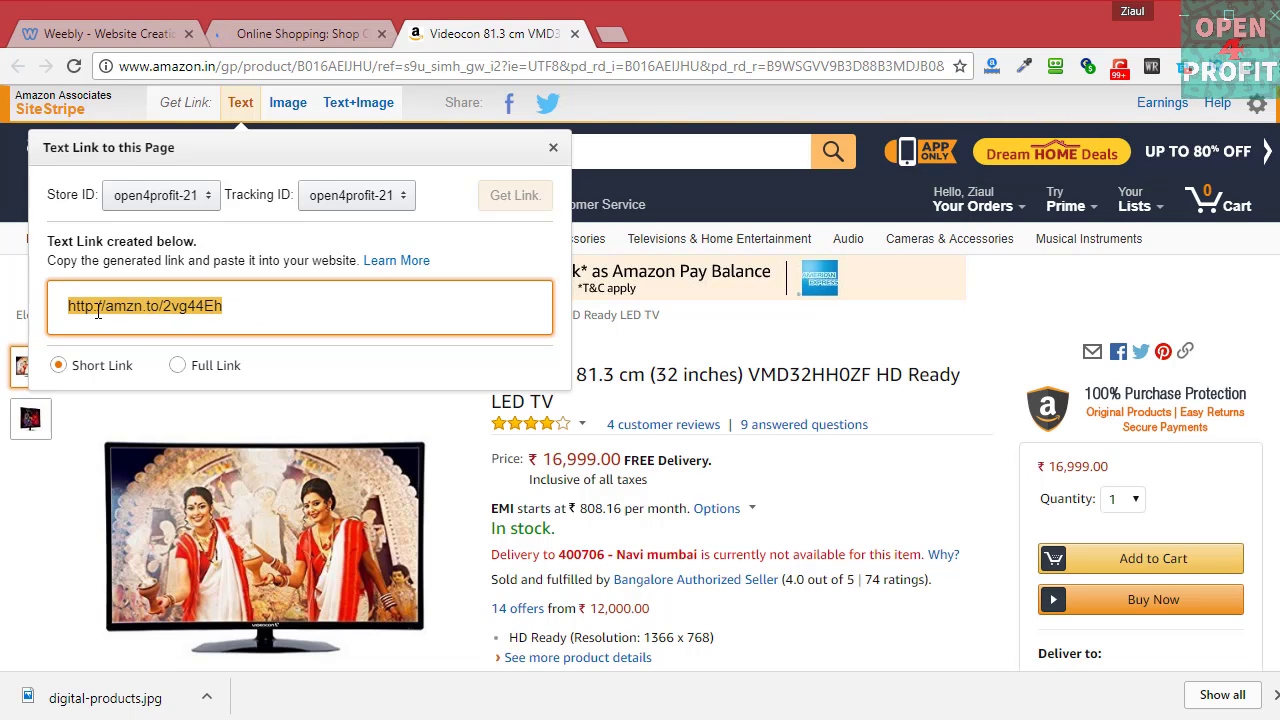
click(128, 40)
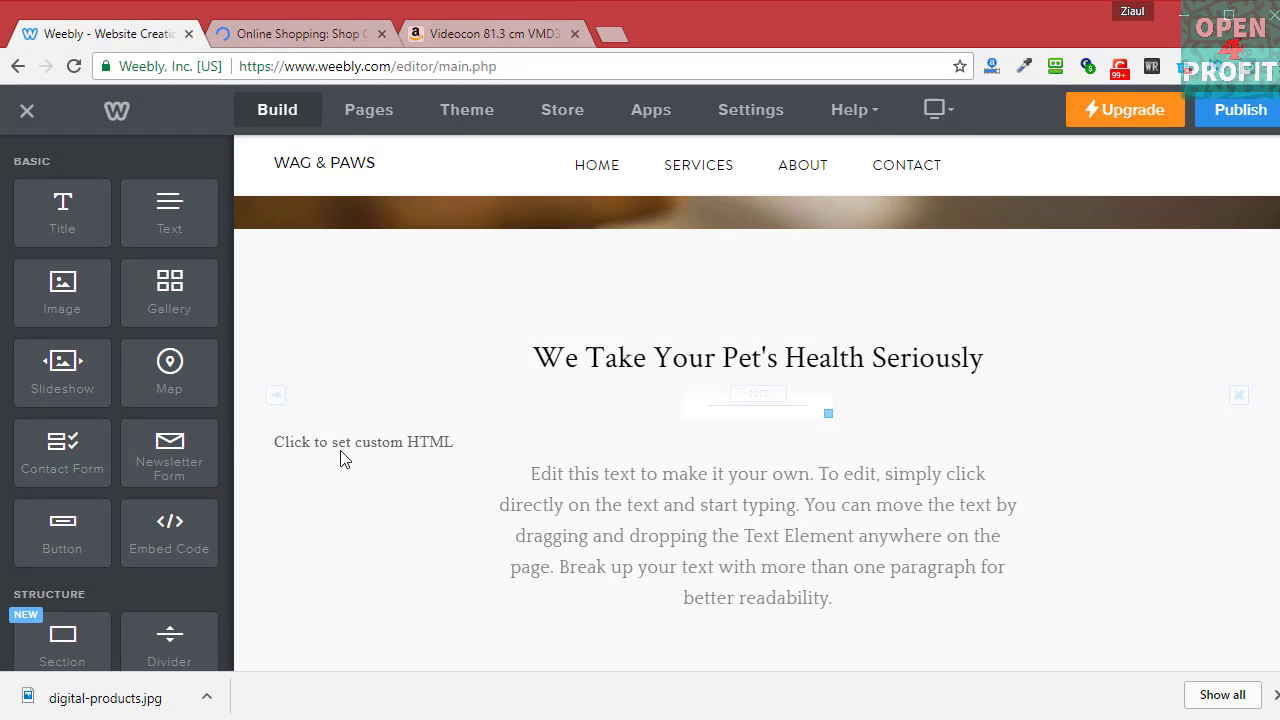
click(604, 491)
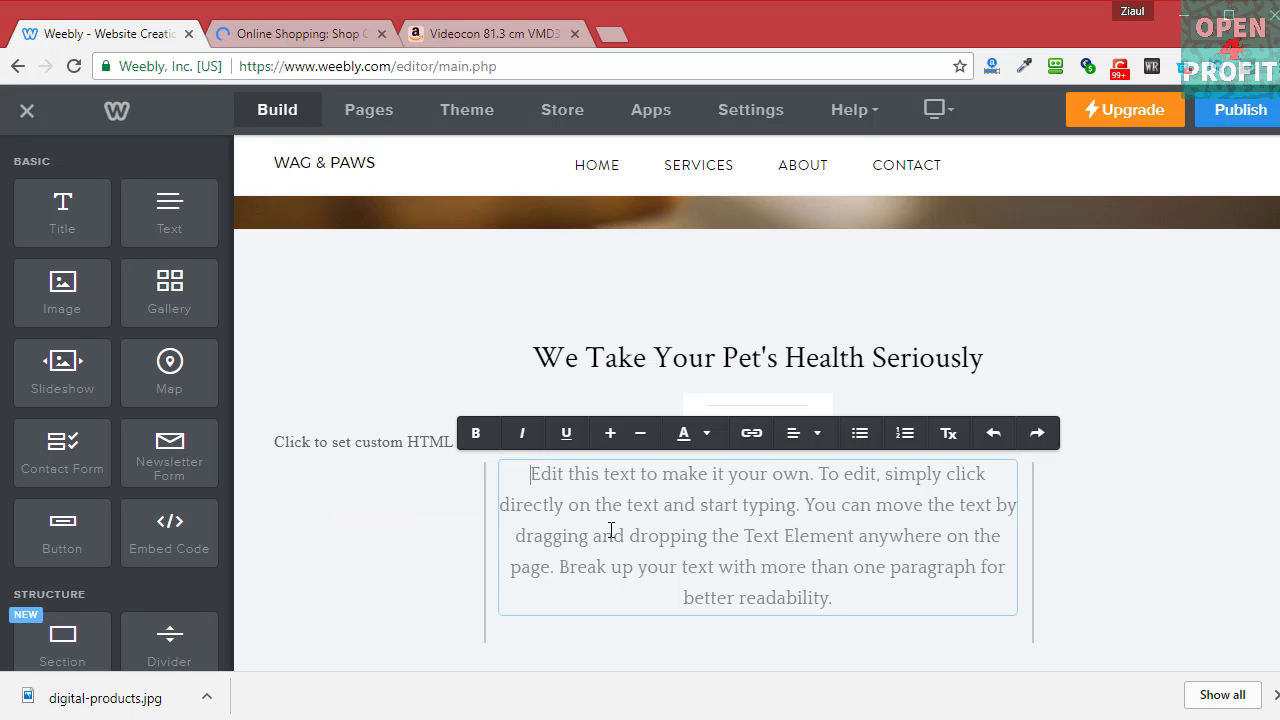
key(ctrl+v)
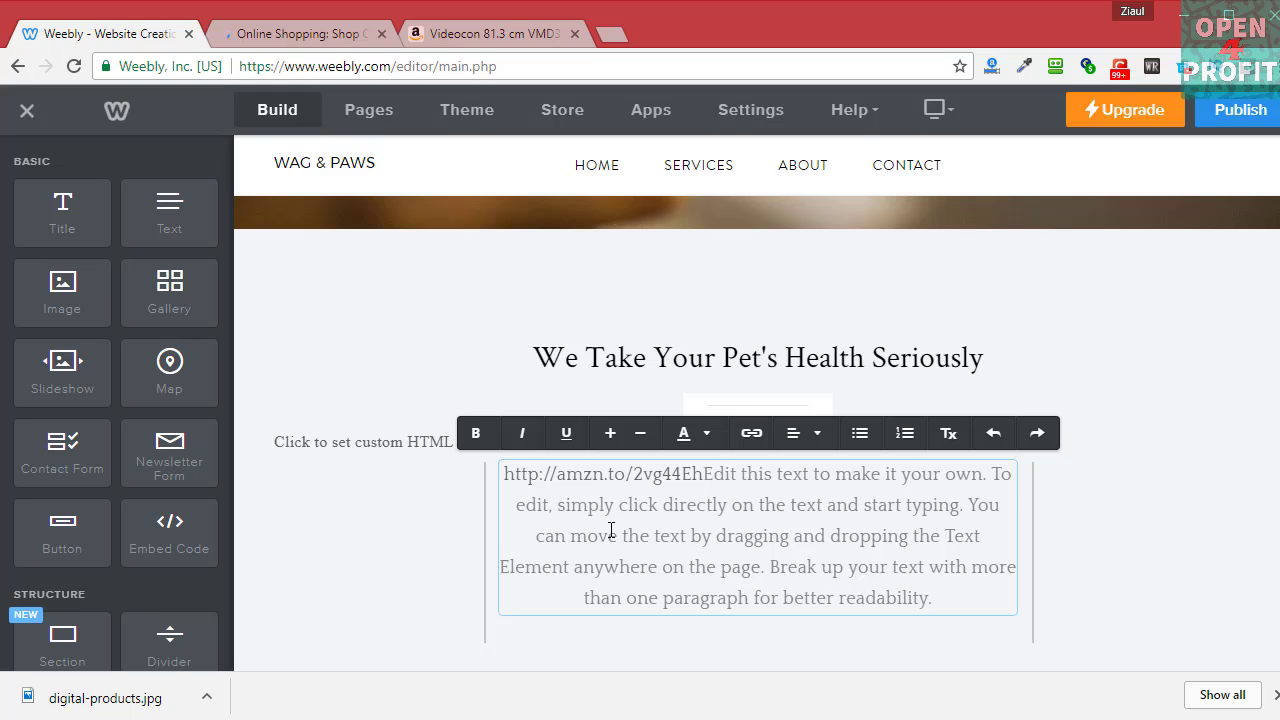
key(ctrl+shift+End)
key(Delete)
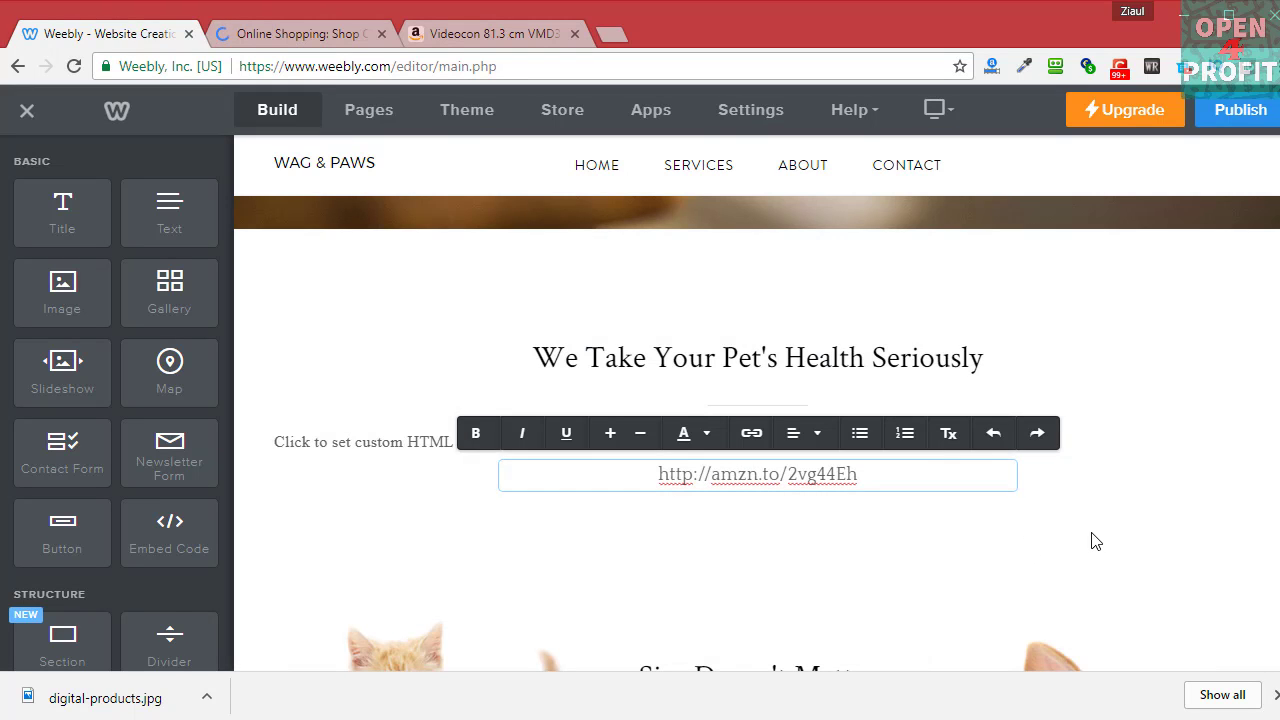
click(1096, 541)
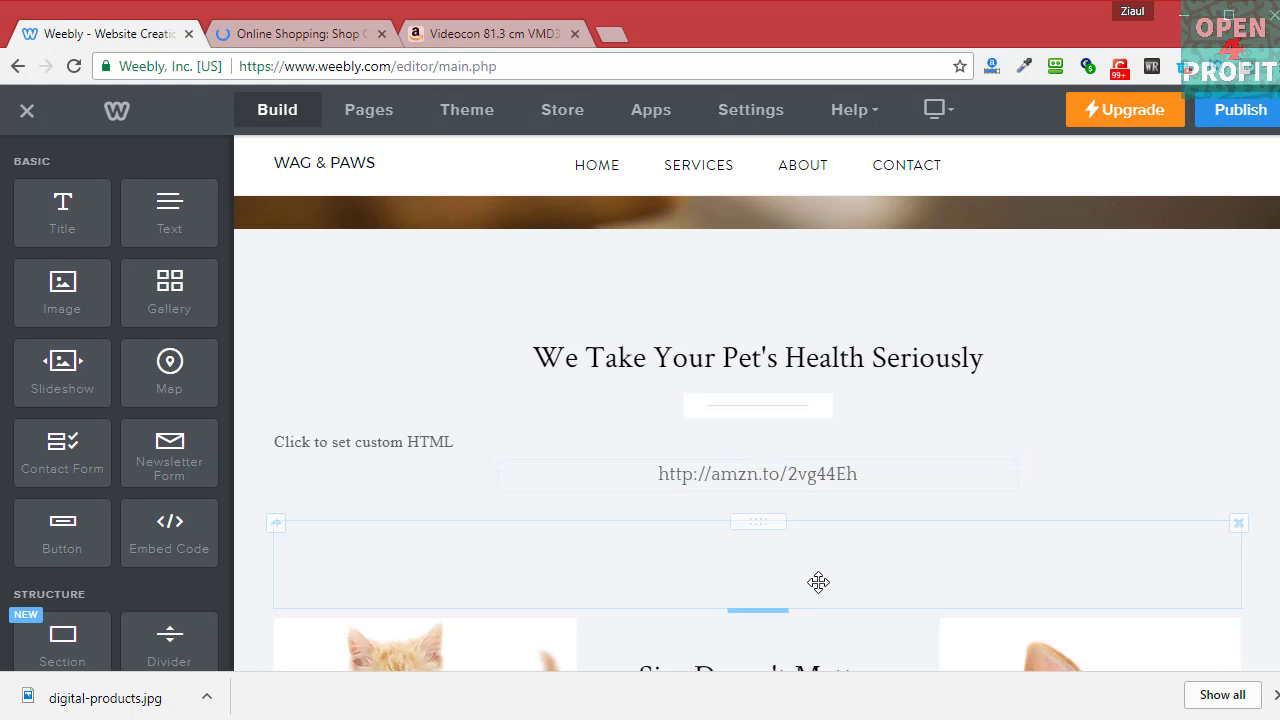
drag(817, 583, 320, 446)
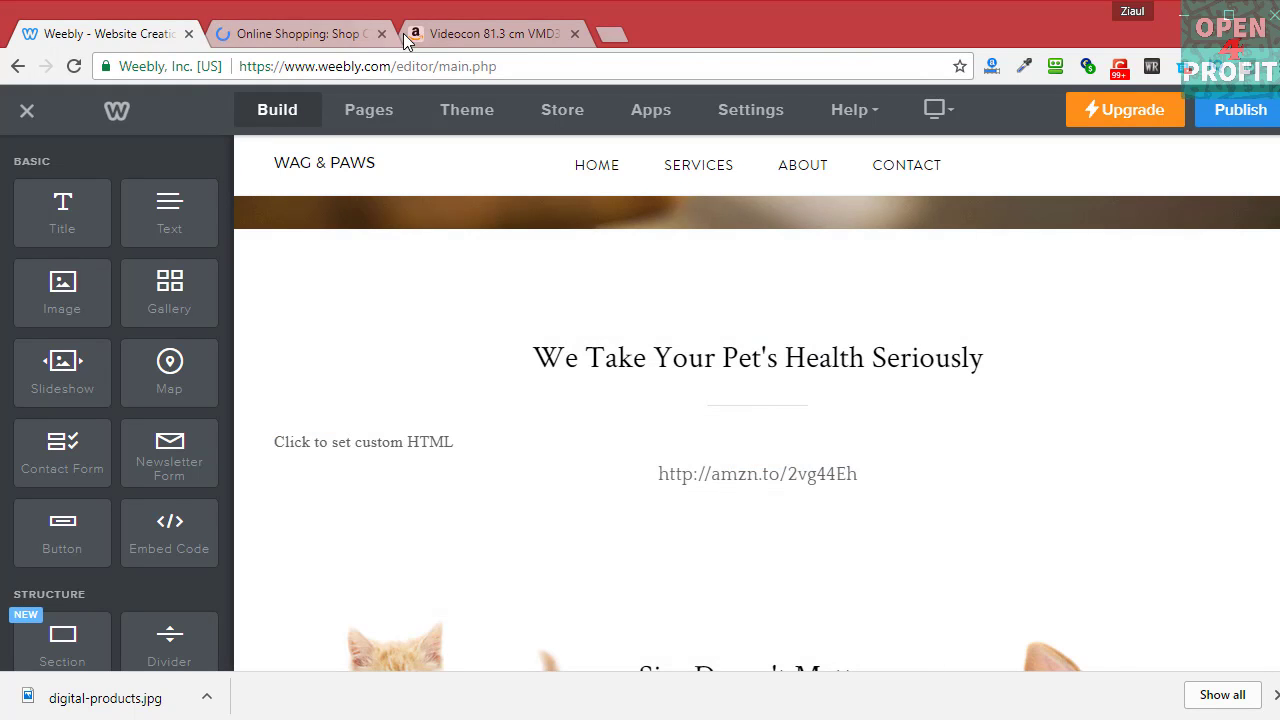
Generate the Videocon TV's medium-size SiteStripe image link HTML and copy it.
click(403, 33)
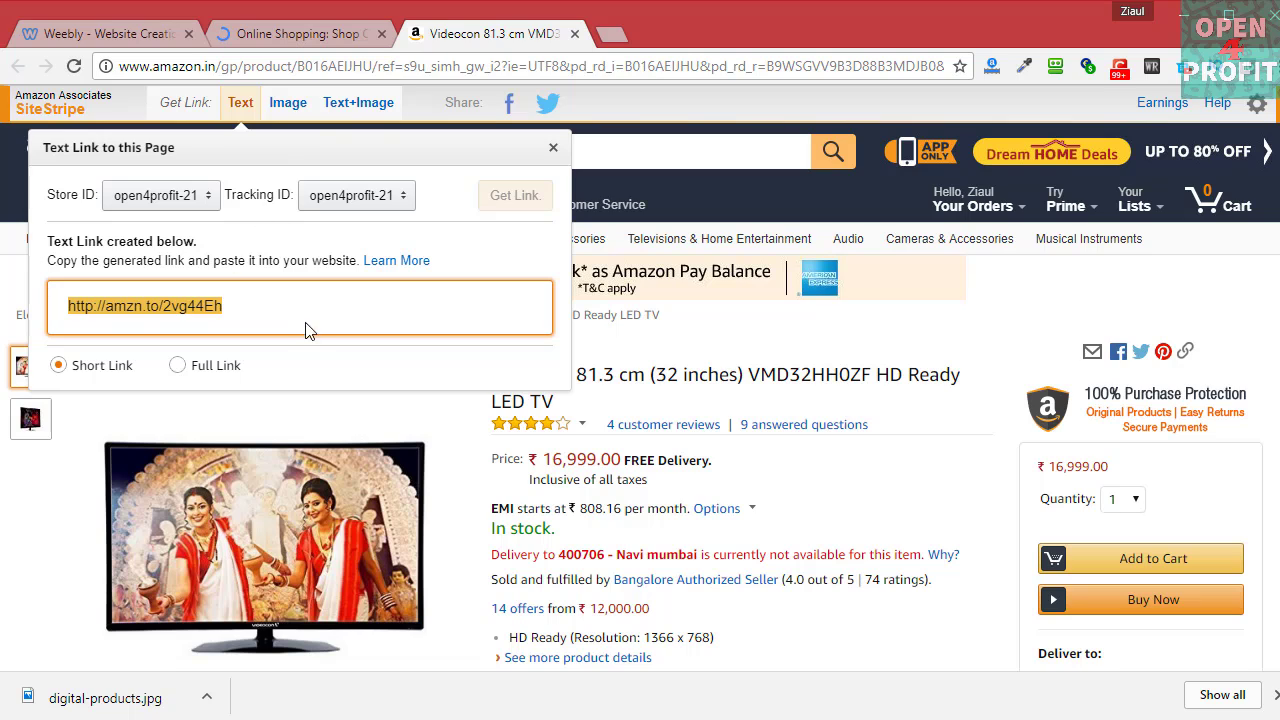
click(297, 112)
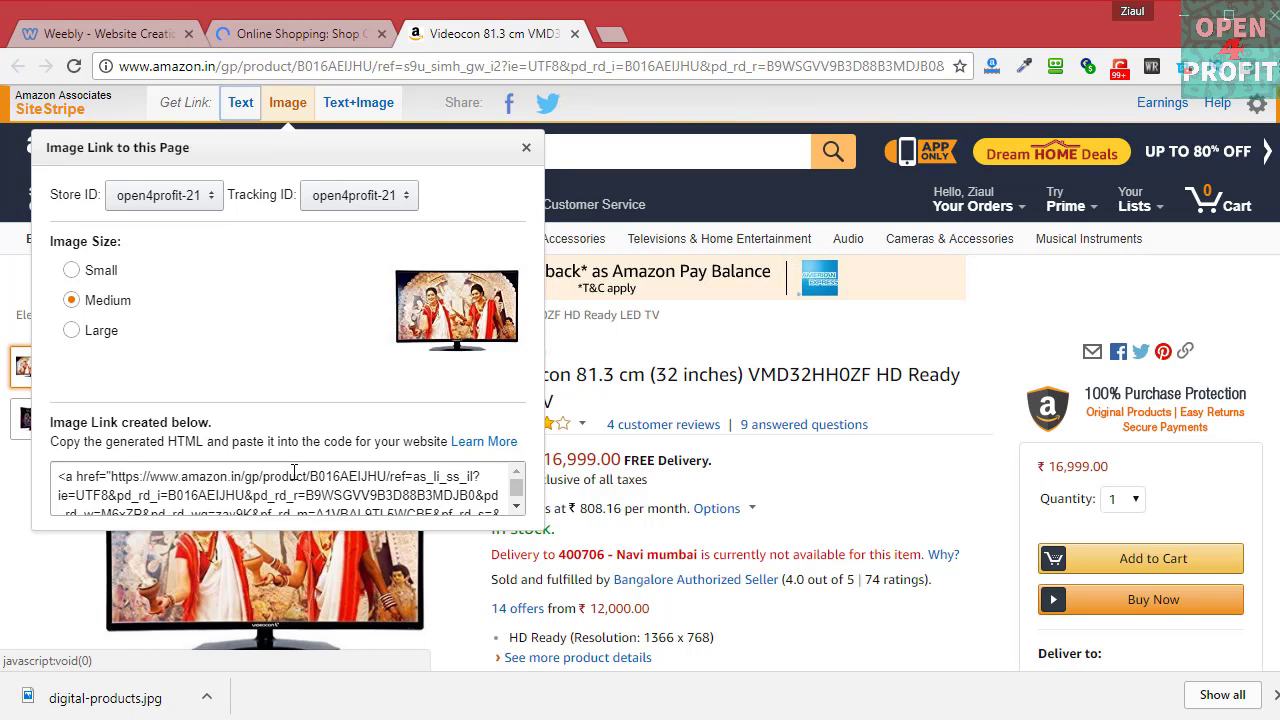
click(140, 492)
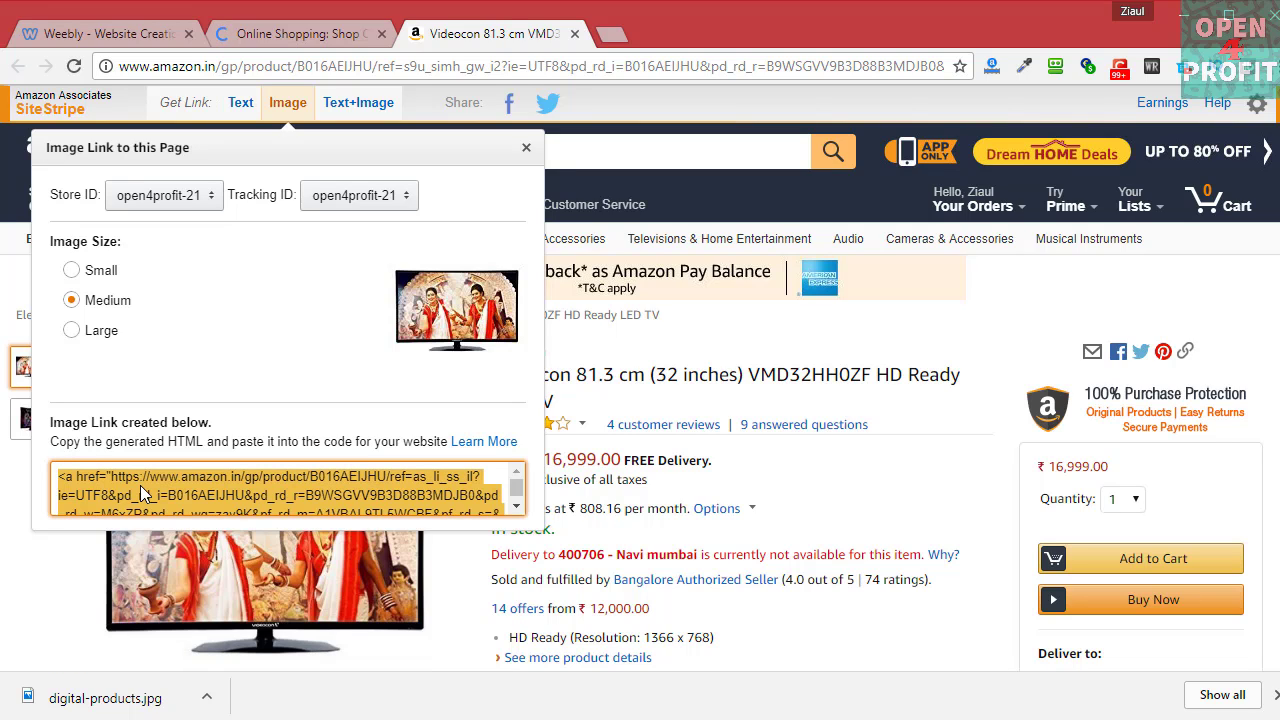
click(95, 36)
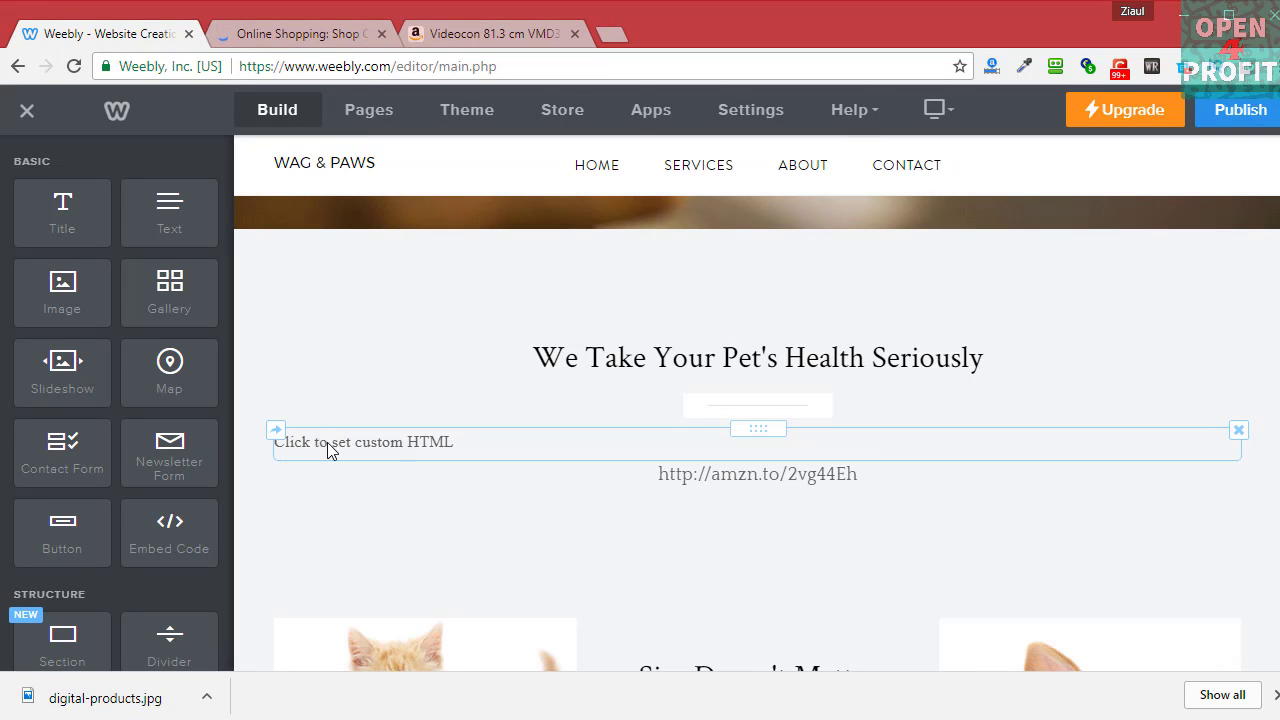
Paste the Amazon image link HTML into the first embed block so the Videocon TV image shows.
click(327, 442)
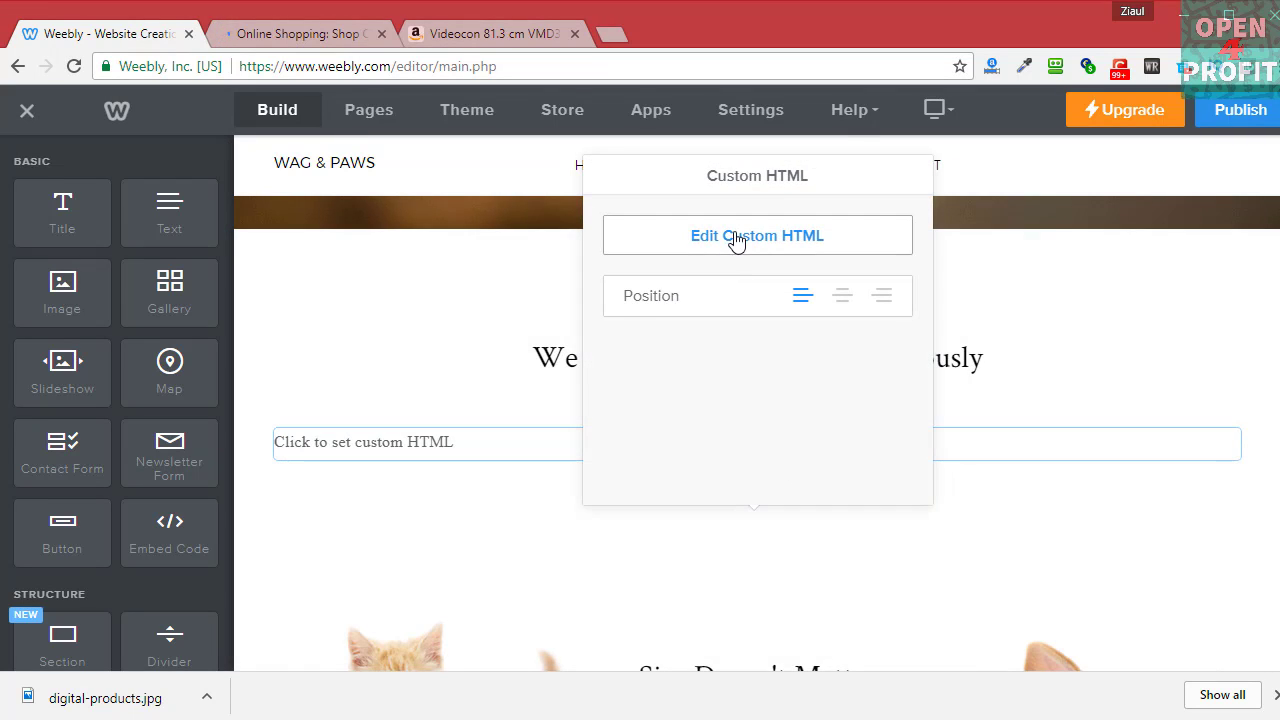
click(735, 242)
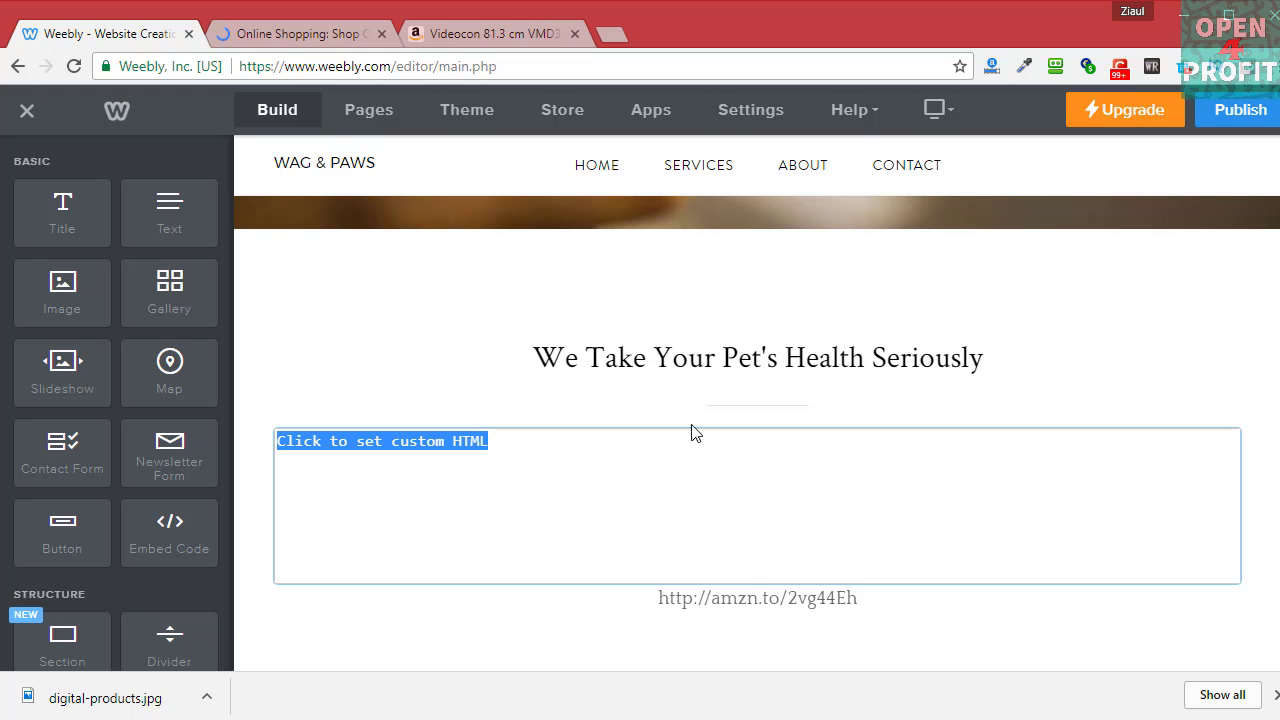
key(ctrl+v)
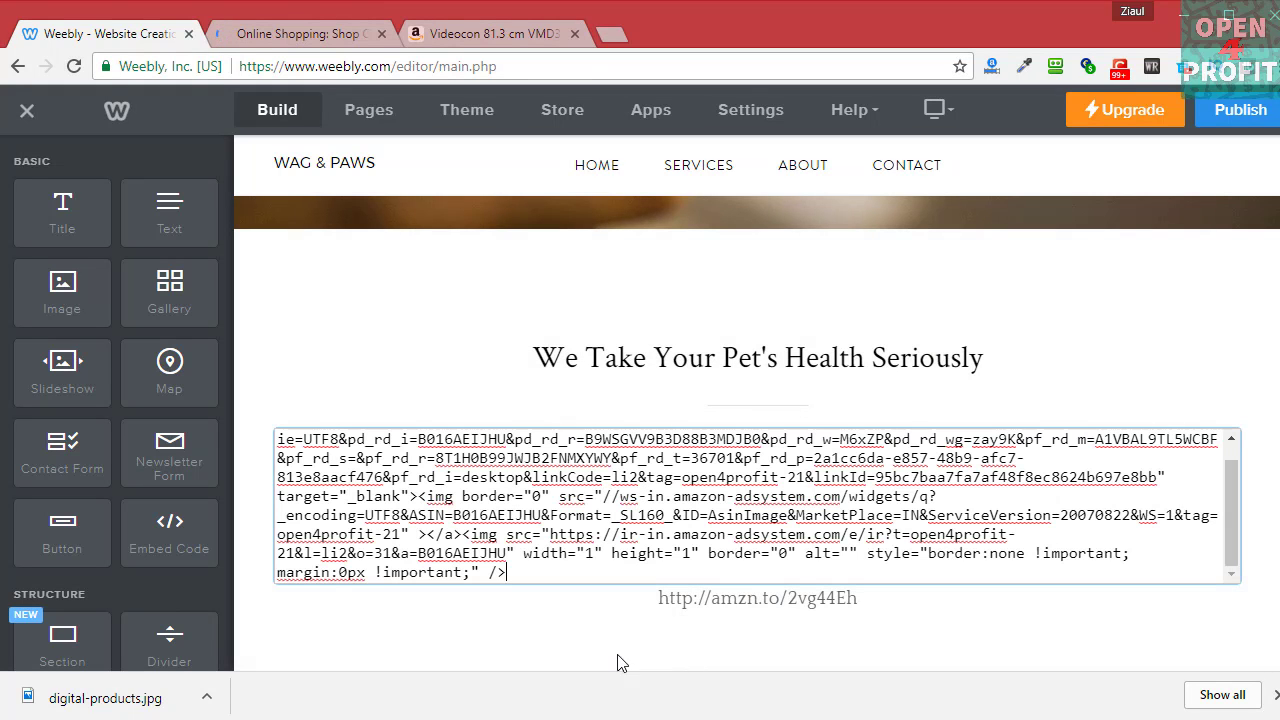
click(566, 652)
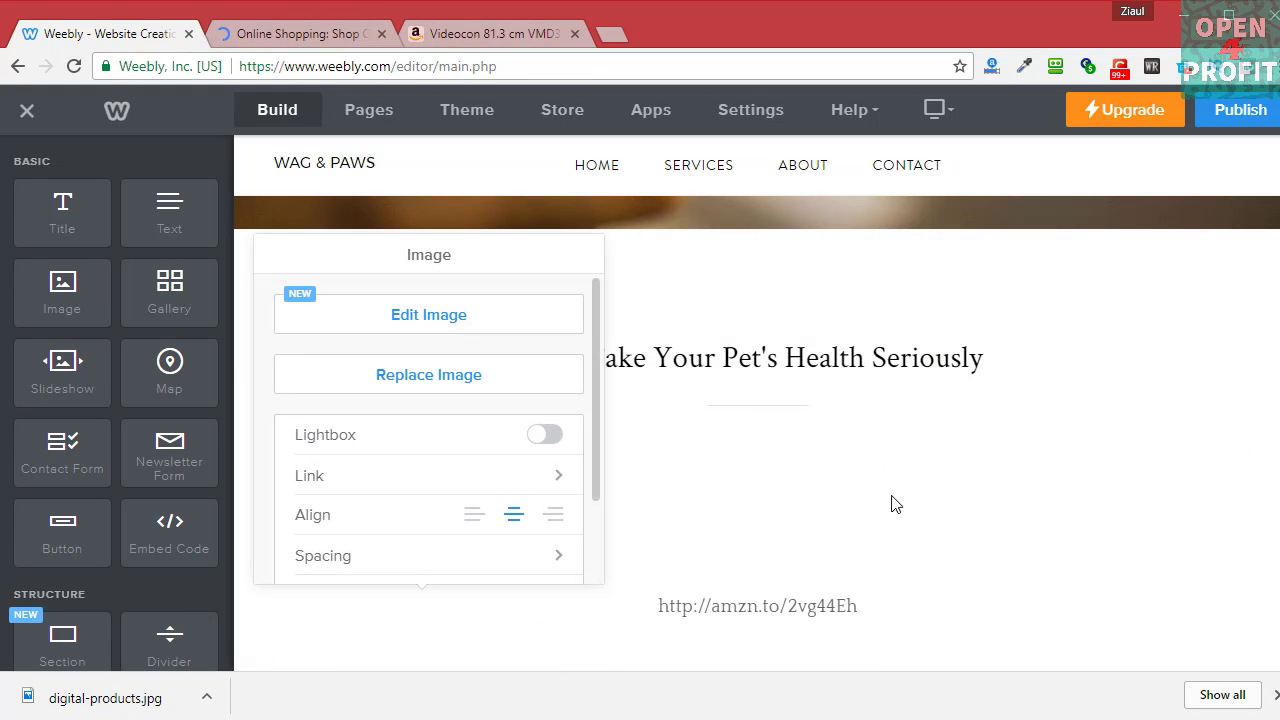
click(1025, 454)
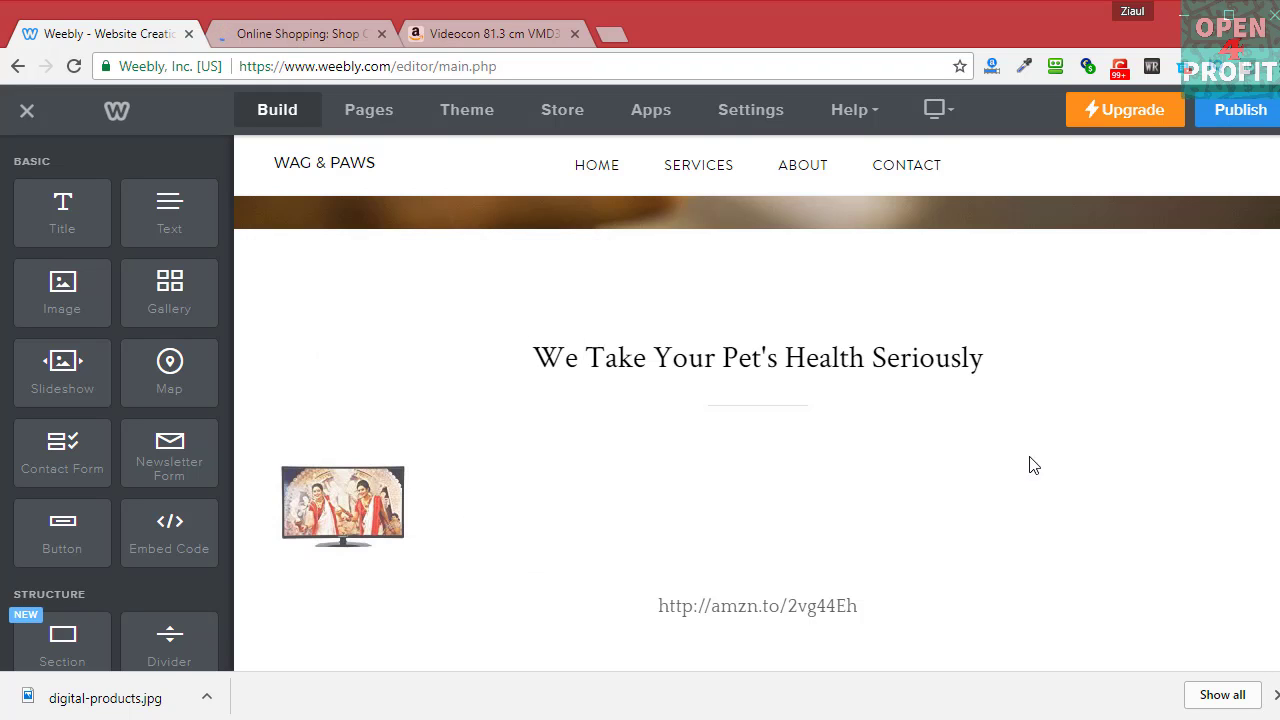
Add a second Embed Code block below the amzn.to short link.
scroll(1054, 494, down, 1)
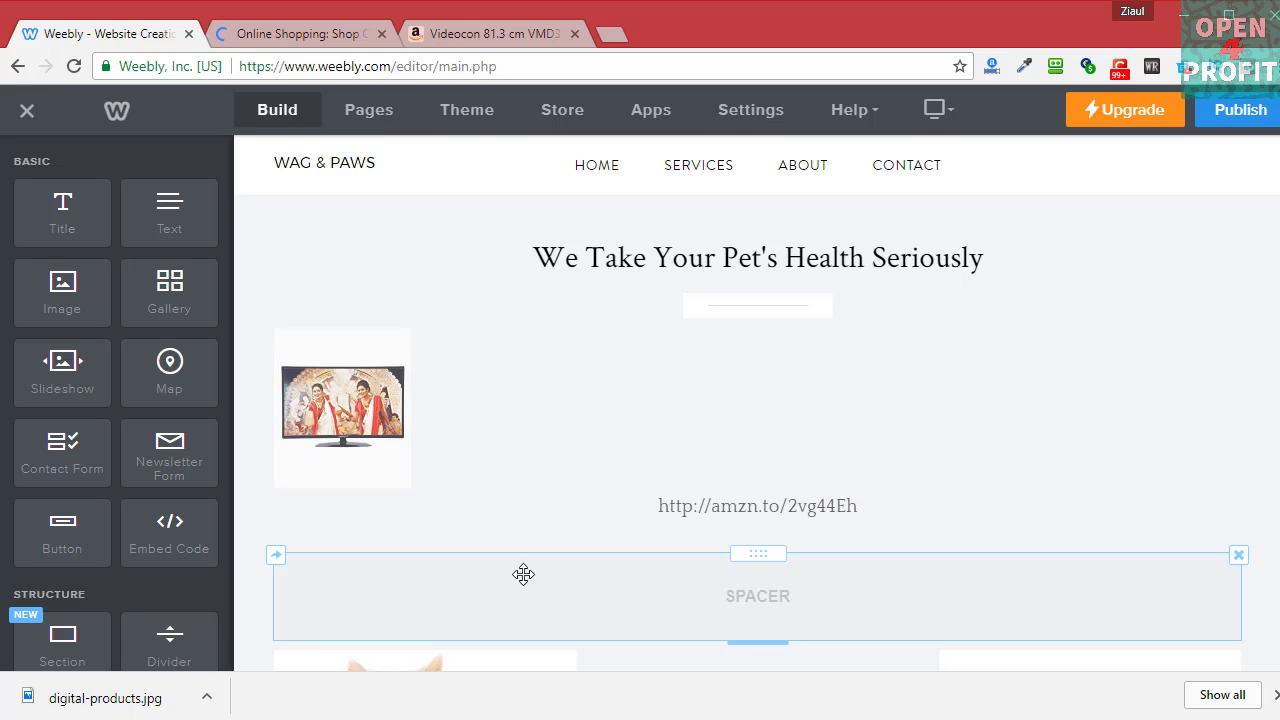
scroll(523, 574, down, 1)
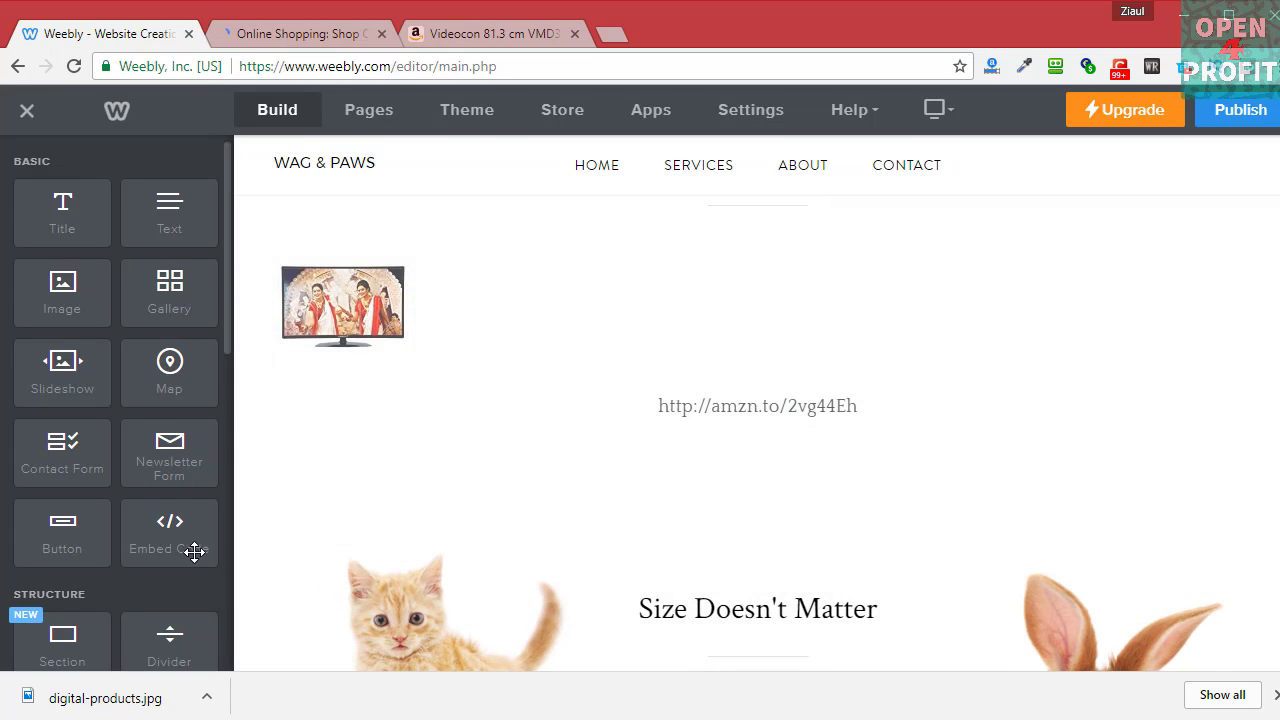
drag(178, 535, 423, 477)
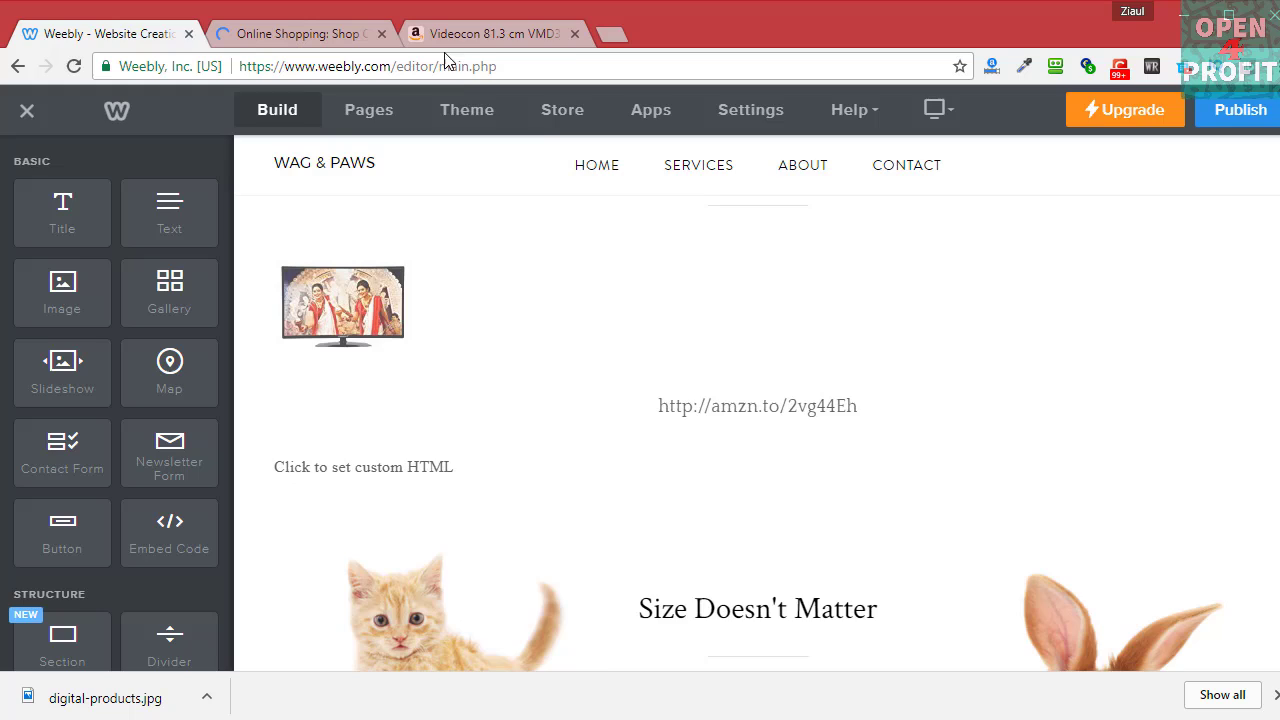
Generate the Videocon TV's Text+Image SiteStripe iframe HTML and select all of it.
click(466, 35)
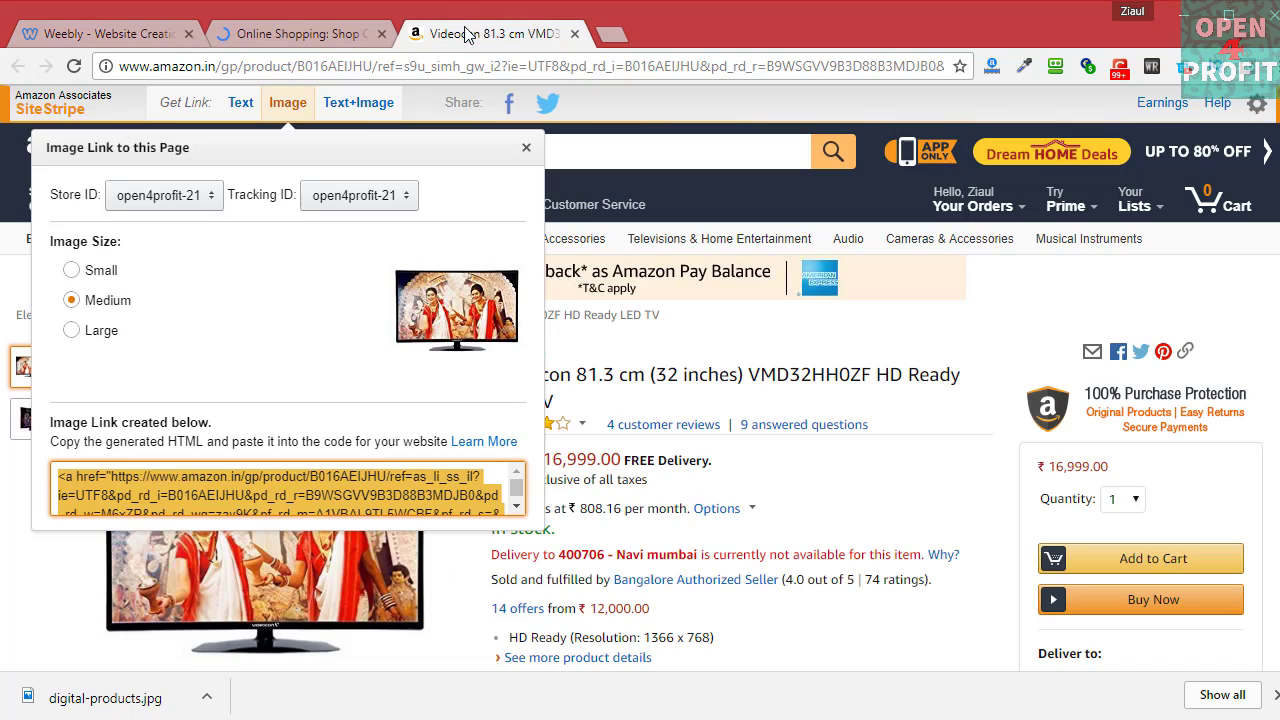
click(362, 104)
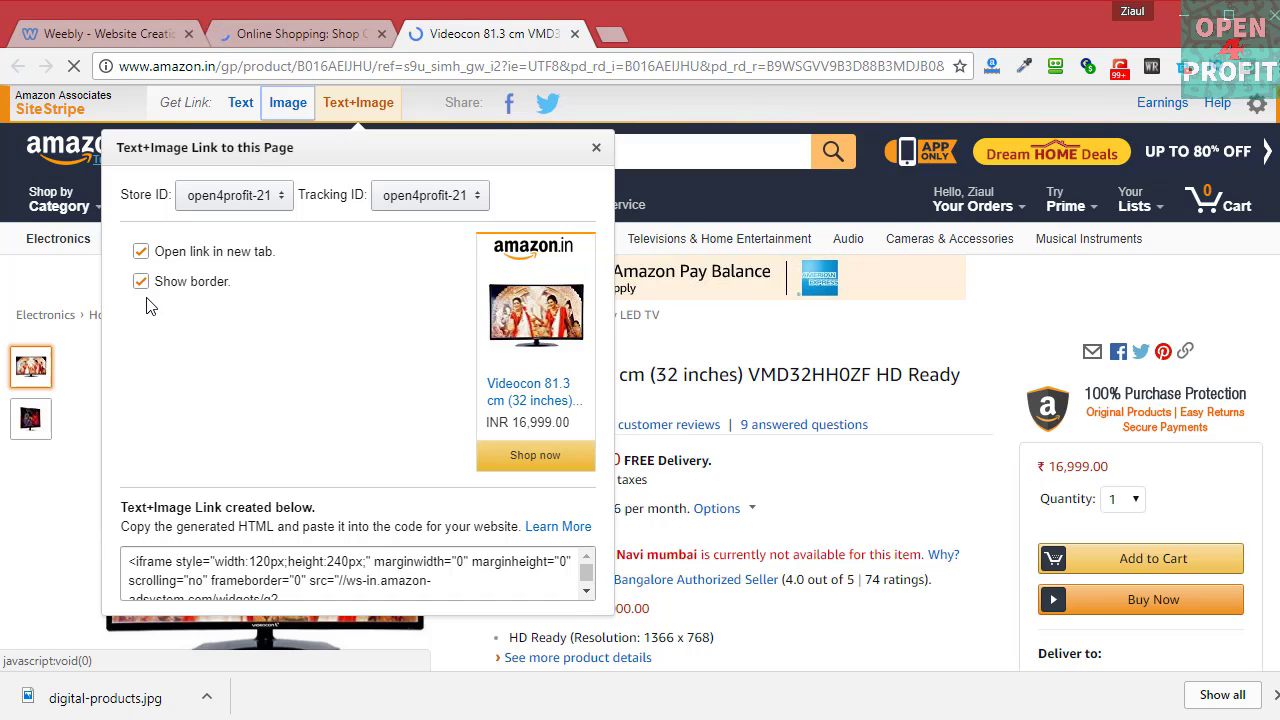
click(313, 575)
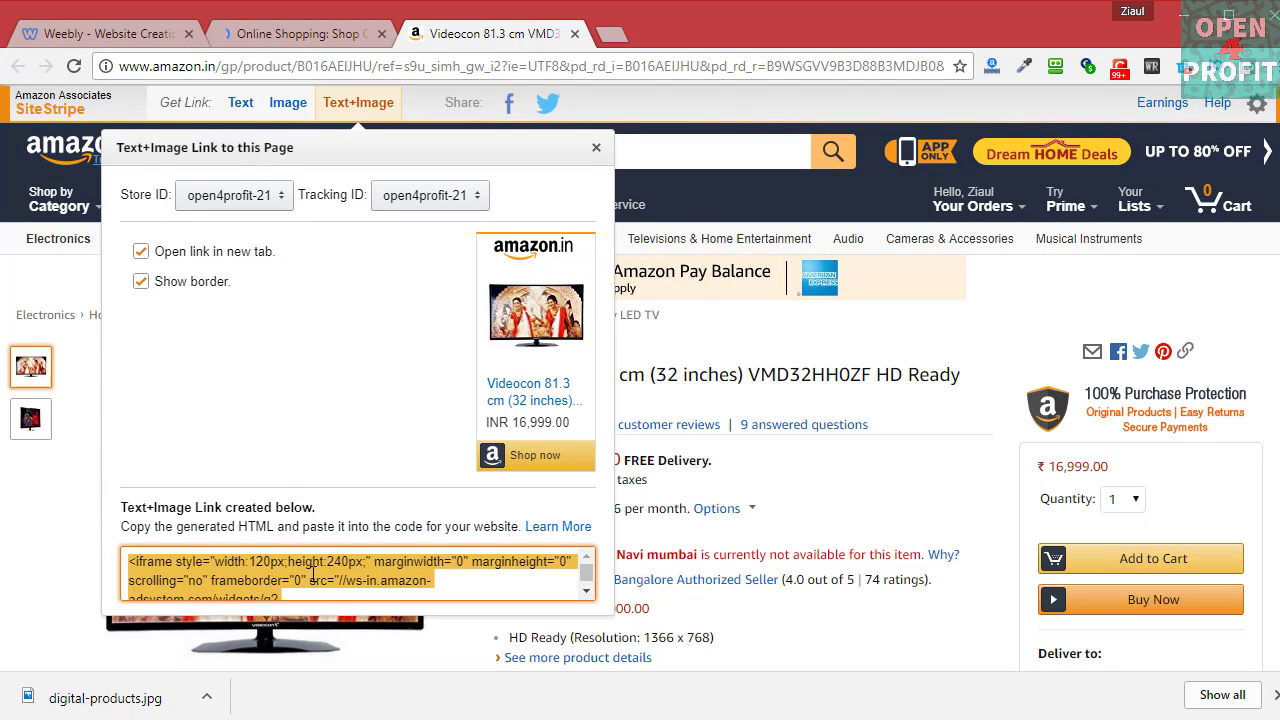
Paste the Text+Image iframe code into the second embed block, showing the INR 16,999.00 TV card.
click(130, 33)
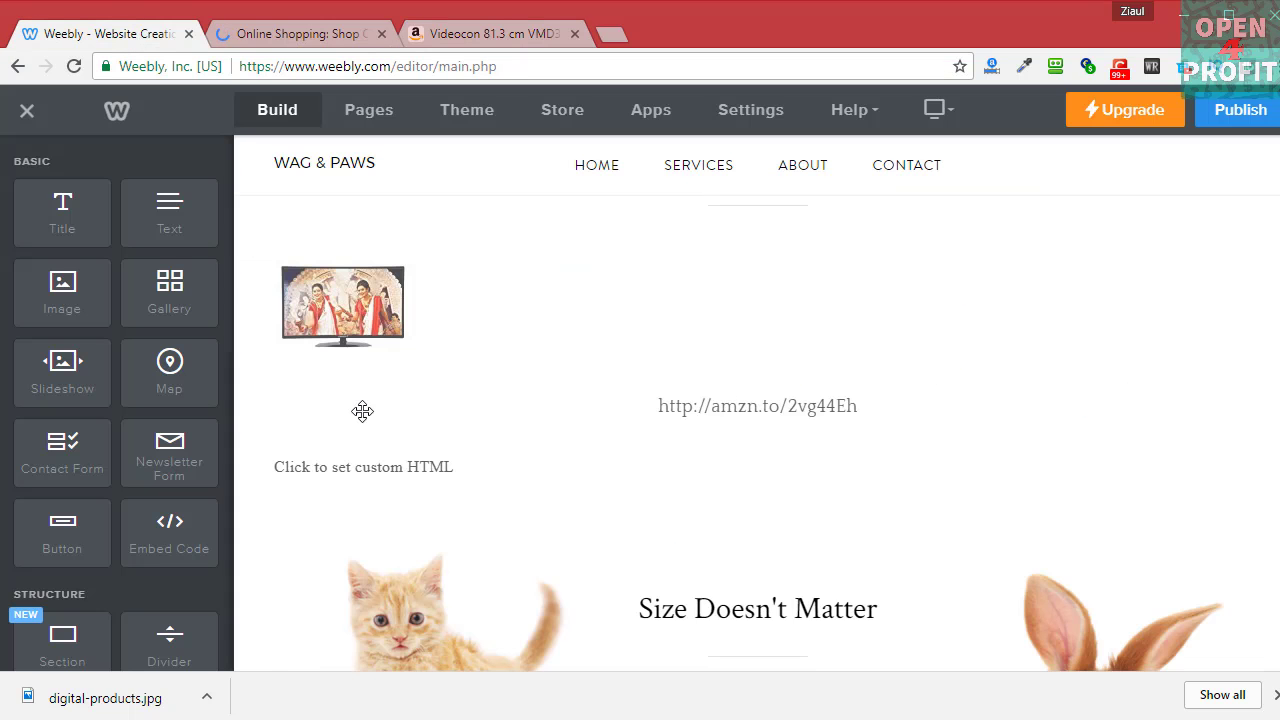
click(379, 470)
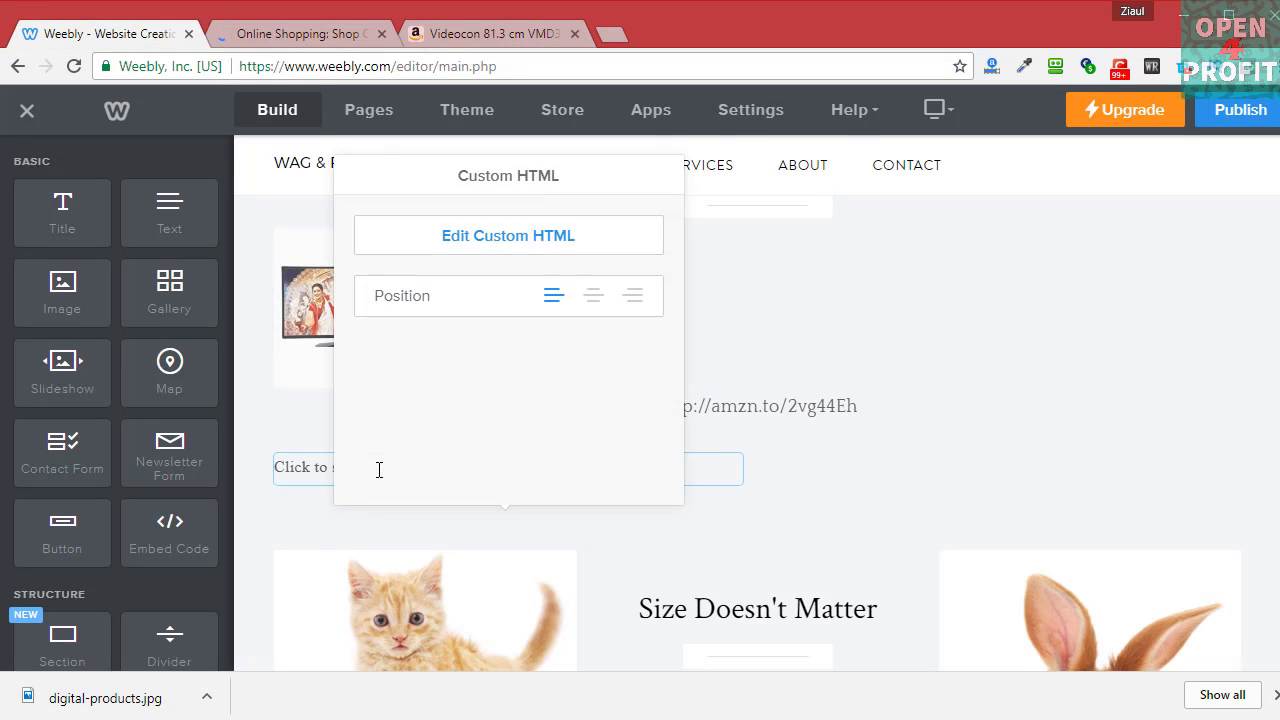
click(495, 240)
key(ctrl+v)
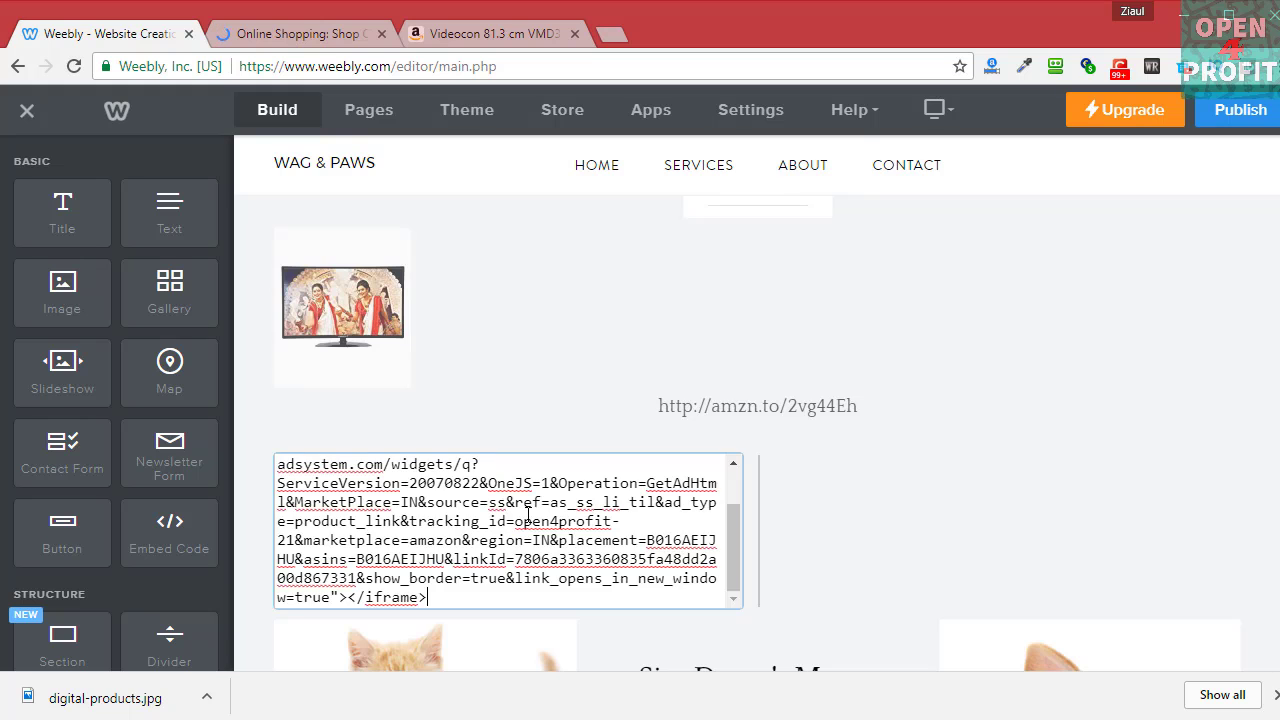
click(839, 563)
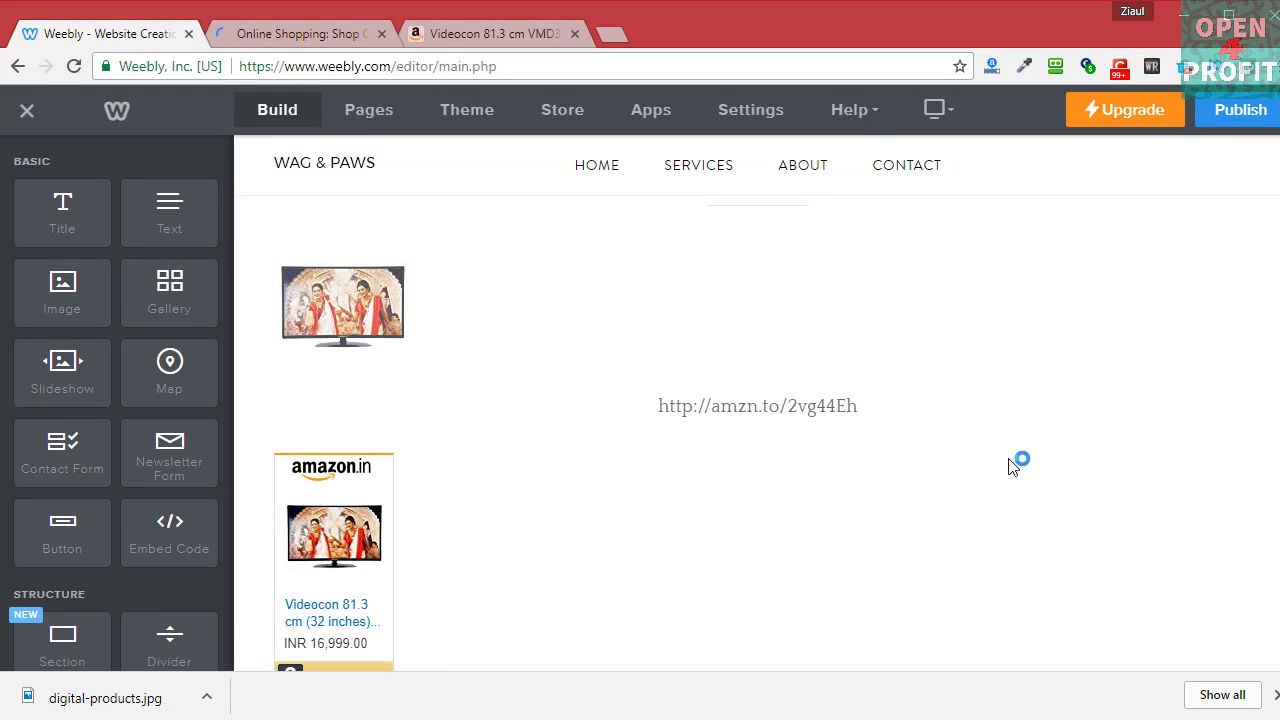
scroll(1014, 460, down, 1)
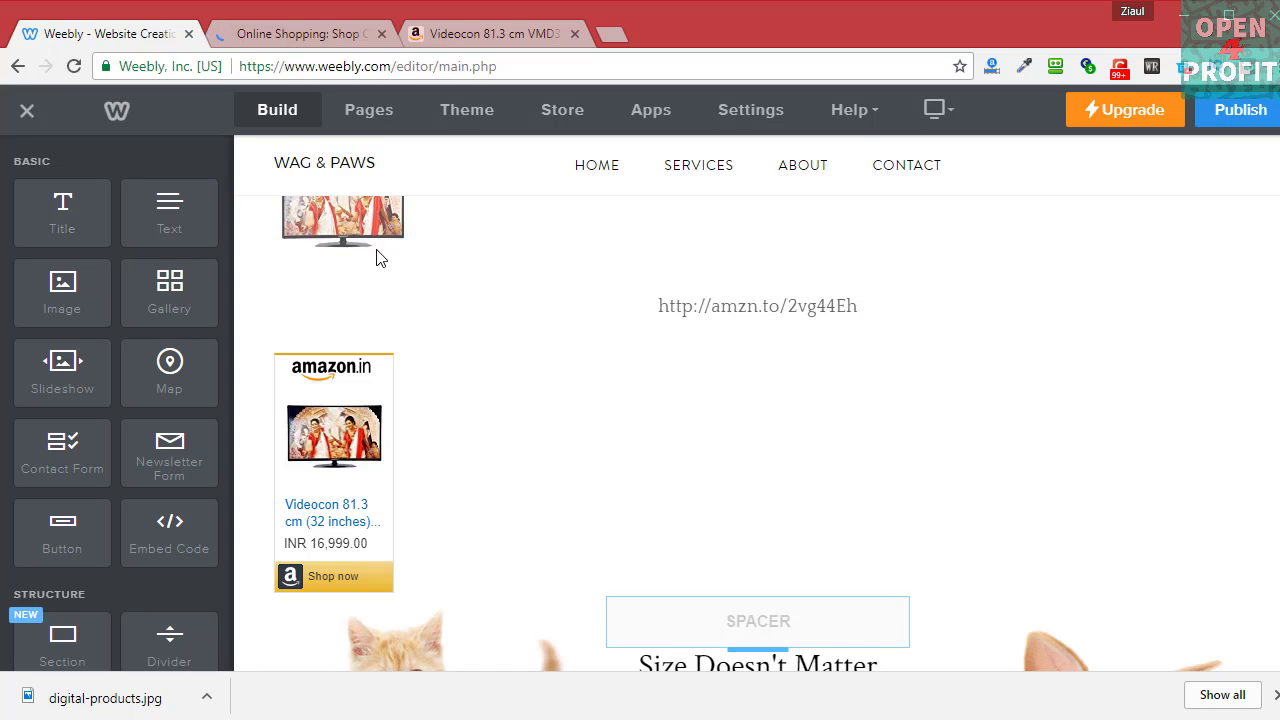
scroll(600, 393, up, 1)
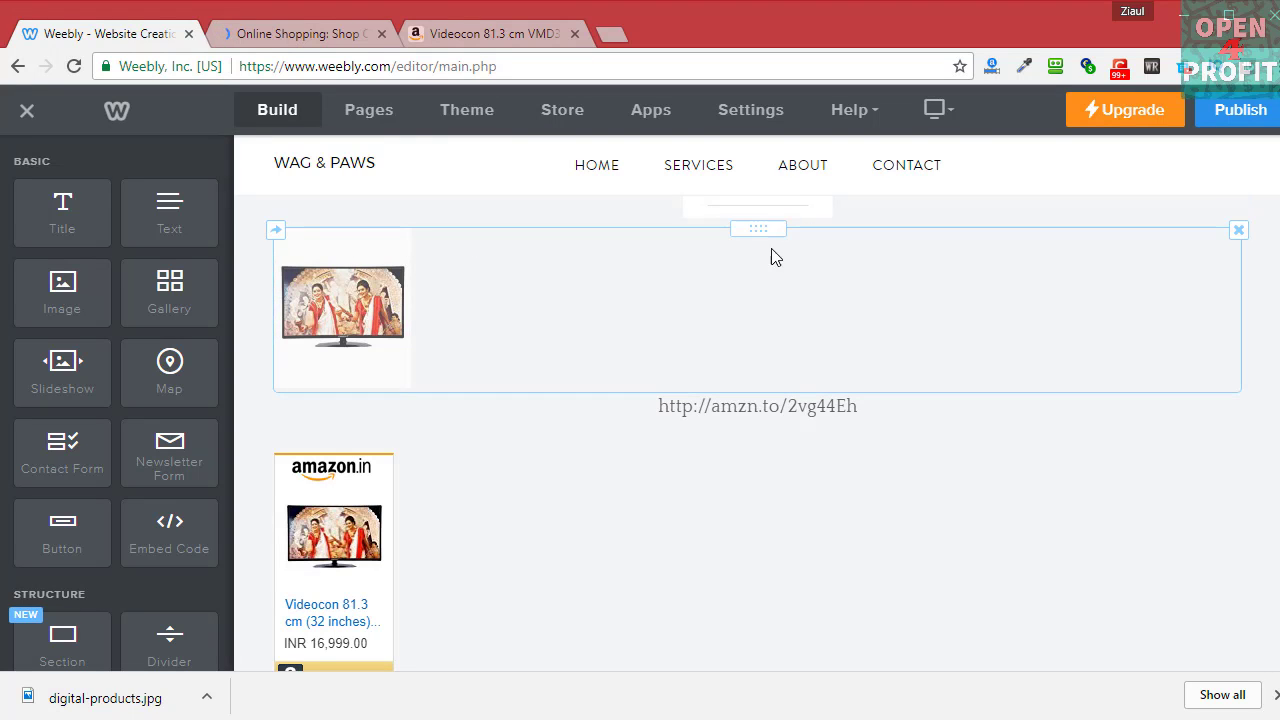
Place a spacer in the column beside the Amazon TV widget.
mouse_move(766, 232)
mouse_down()
mouse_move(766, 289)
mouse_move(763, 220)
mouse_up()
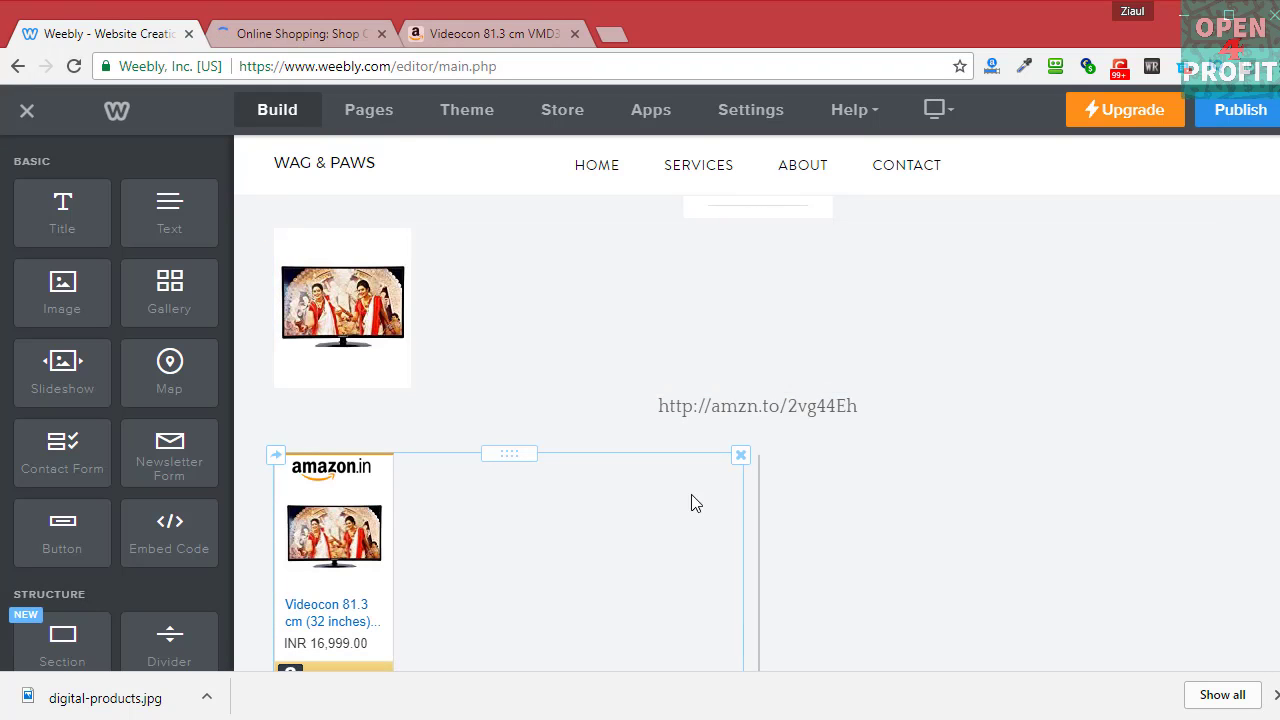
scroll(700, 470, down, 3)
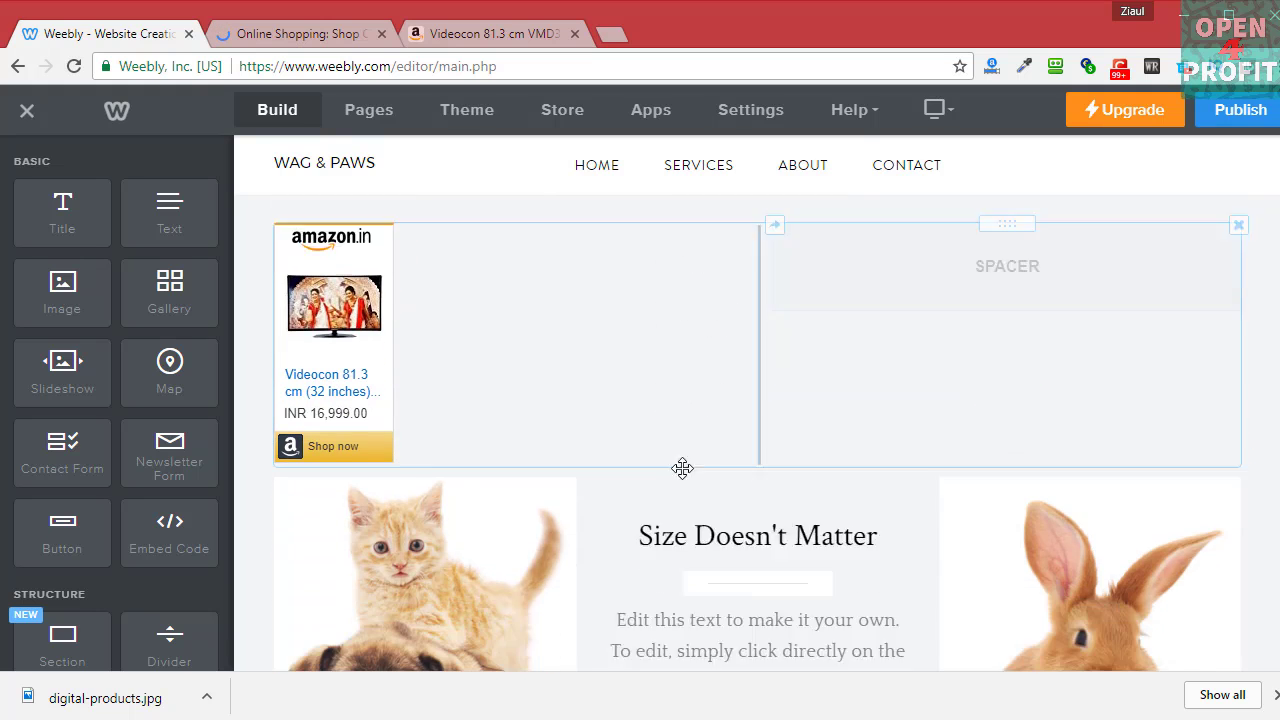
scroll(812, 354, up, 3)
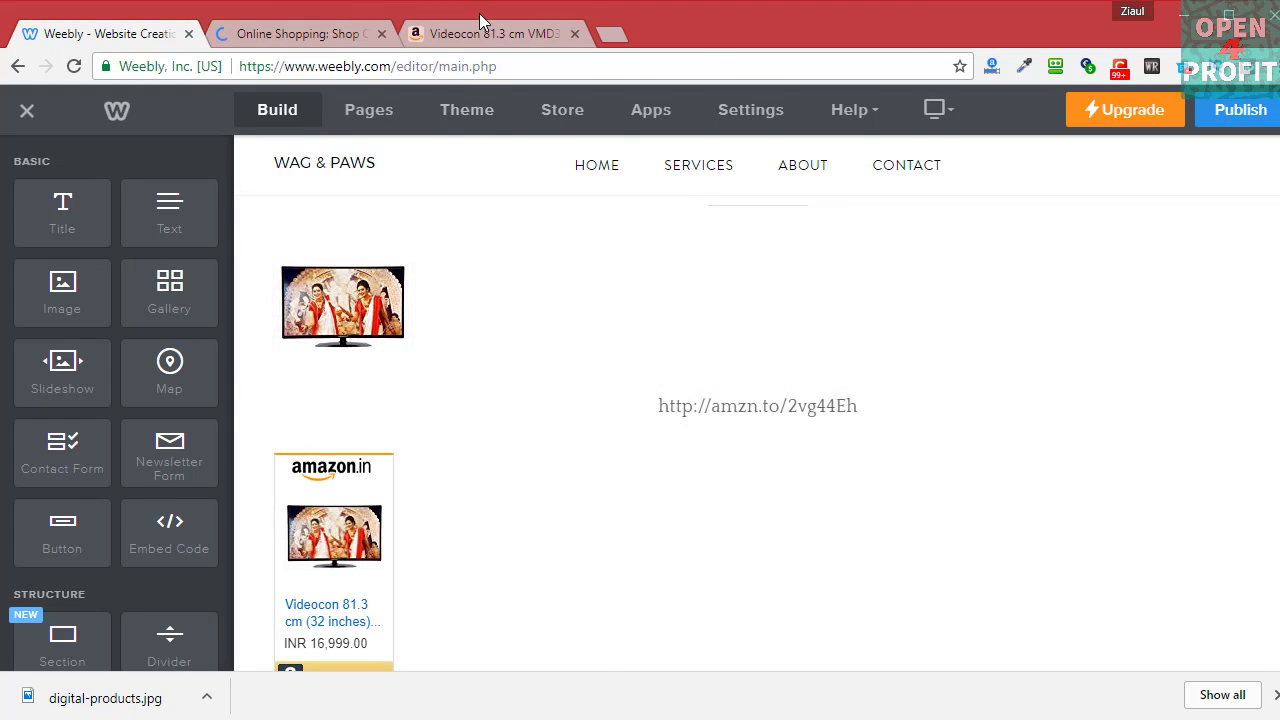
click(485, 36)
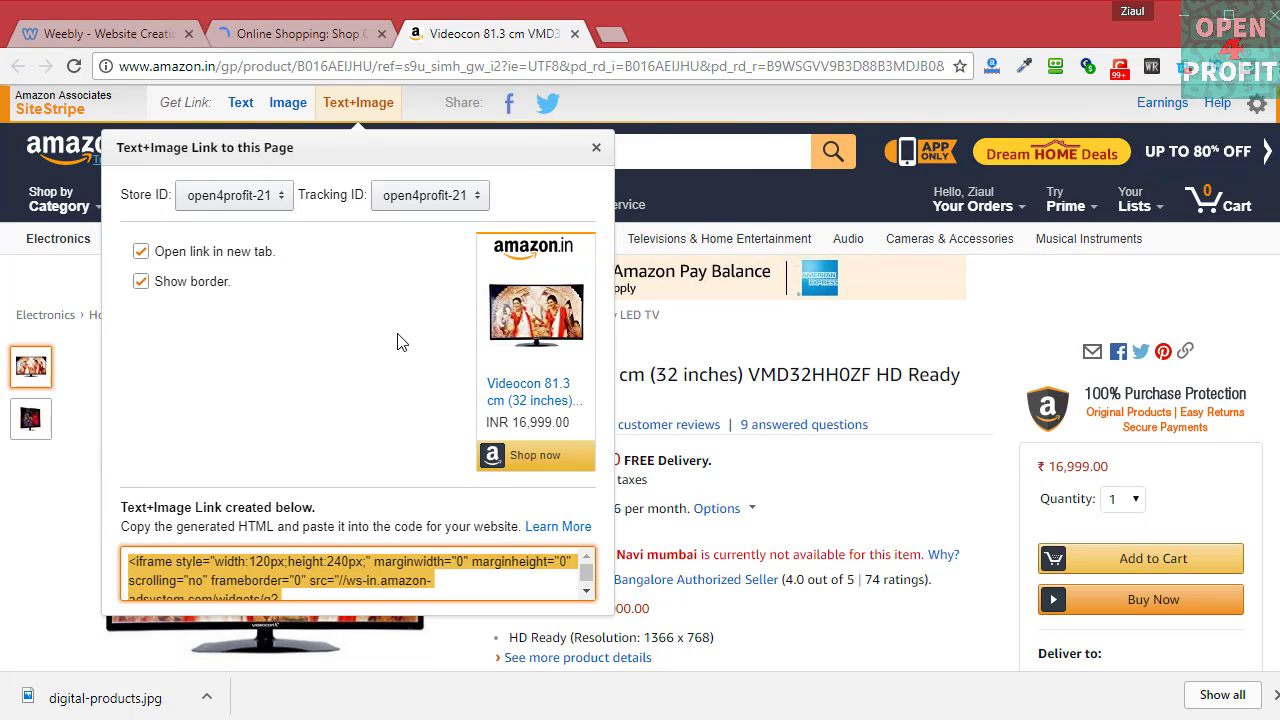
click(175, 33)
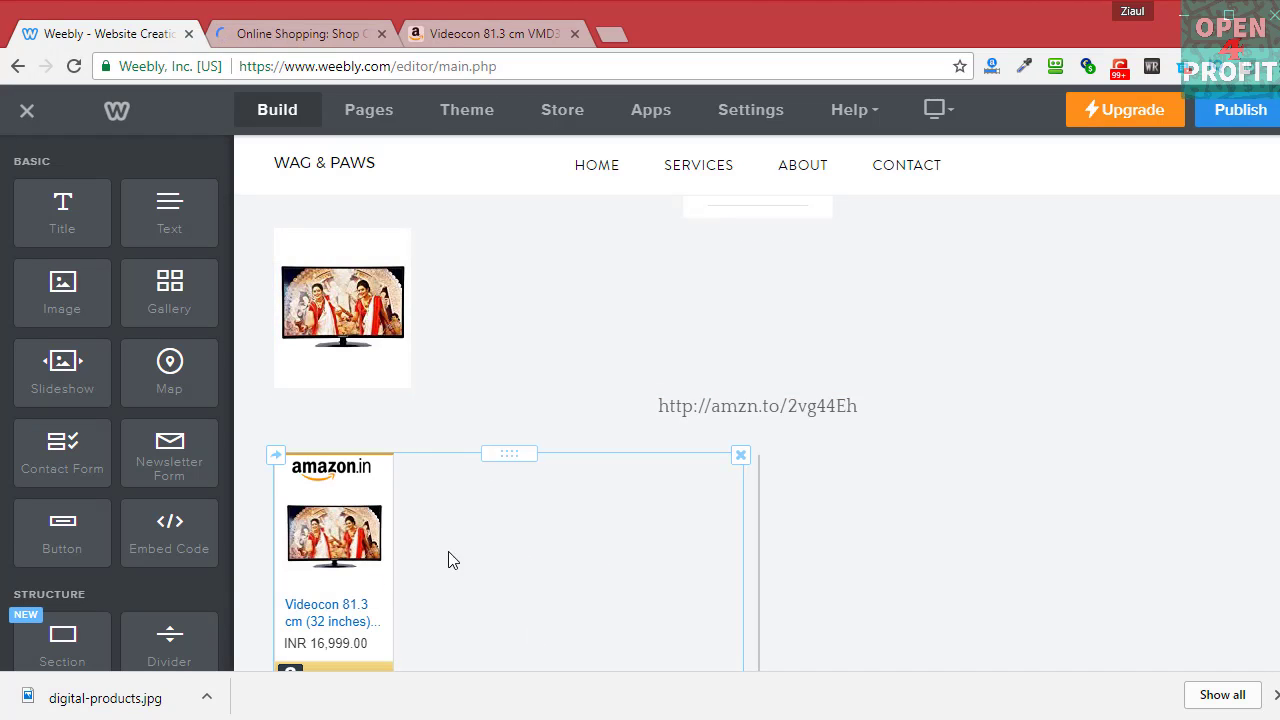
Review the finished home page, then switch to the site's Contact page.
scroll(871, 523, up, 4)
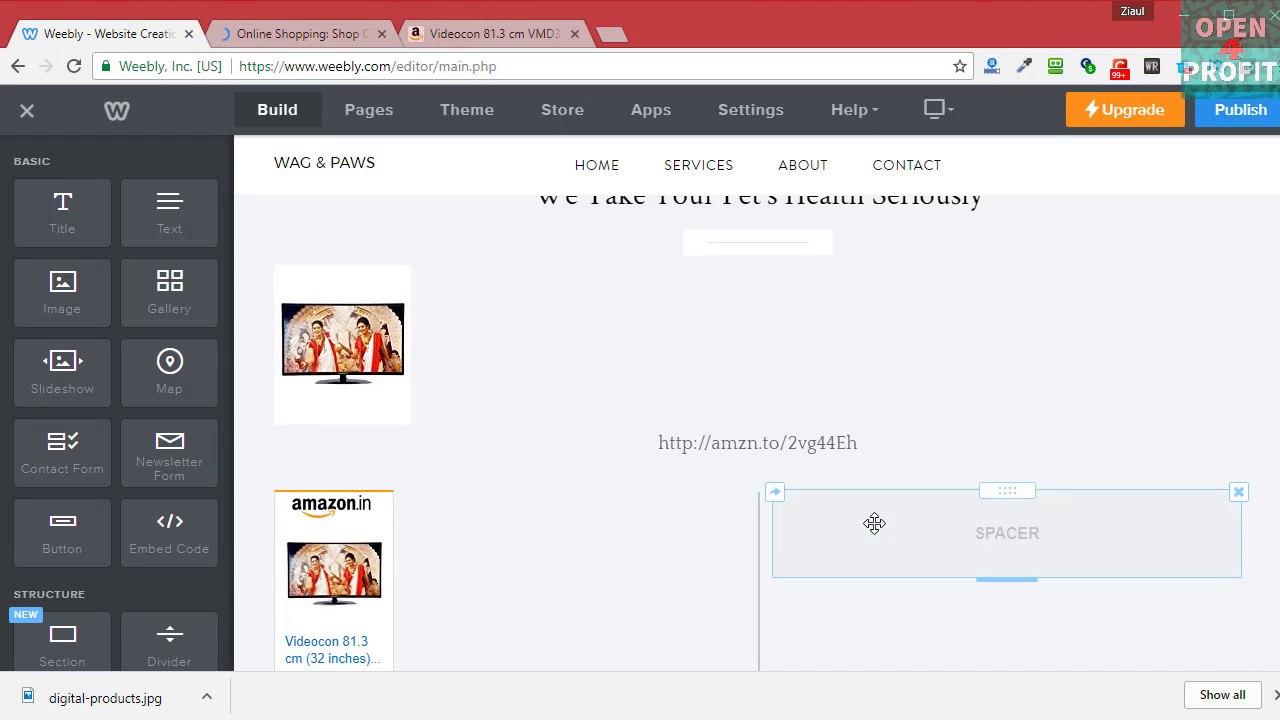
scroll(809, 331, up, 2)
scroll(877, 406, down, 5)
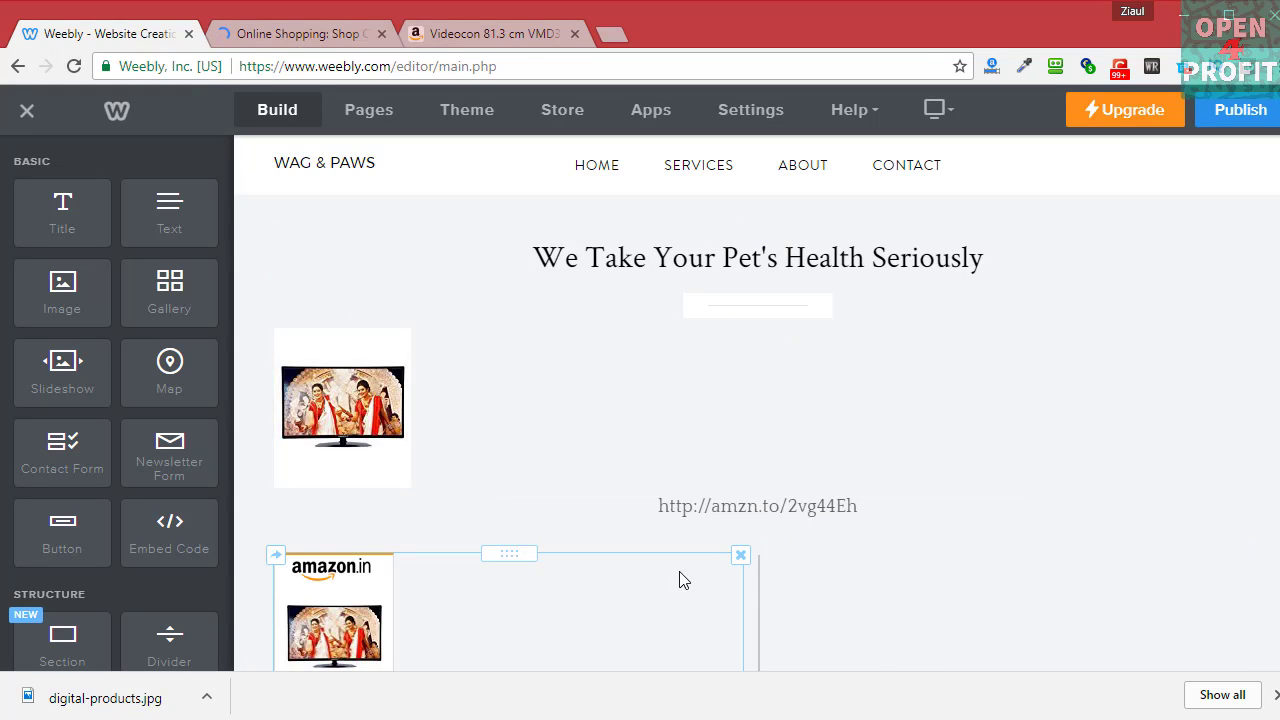
scroll(685, 575, up, 2)
scroll(685, 573, up, 4)
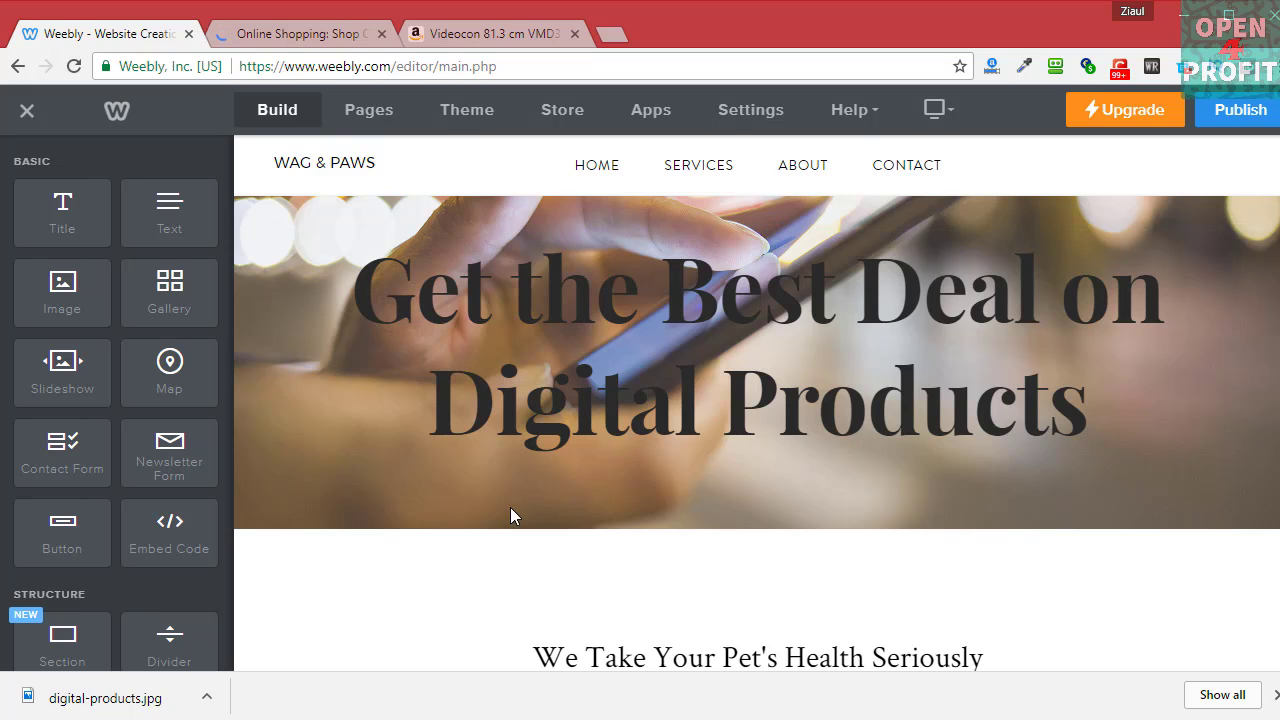
scroll(600, 512, up, 1)
scroll(623, 508, up, 1)
click(894, 195)
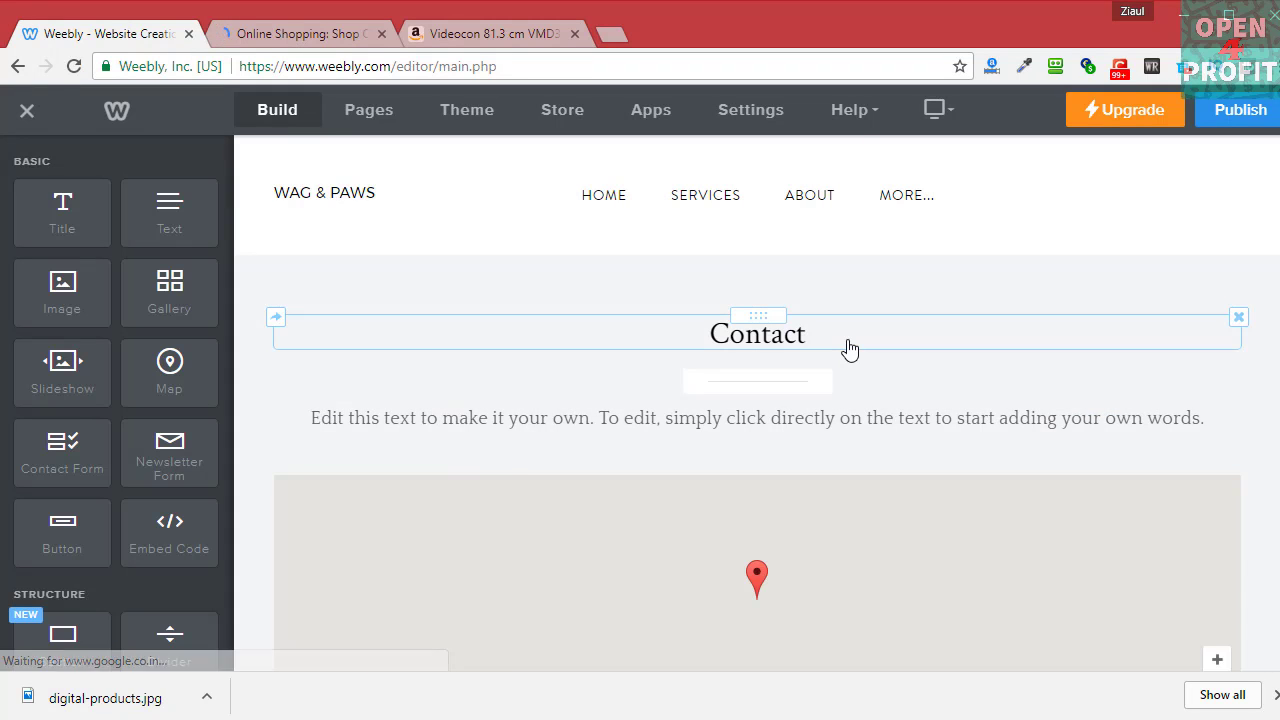
Add a Contact Form with Name, Email, Comment and Submit below the Contact heading.
scroll(799, 371, down, 1)
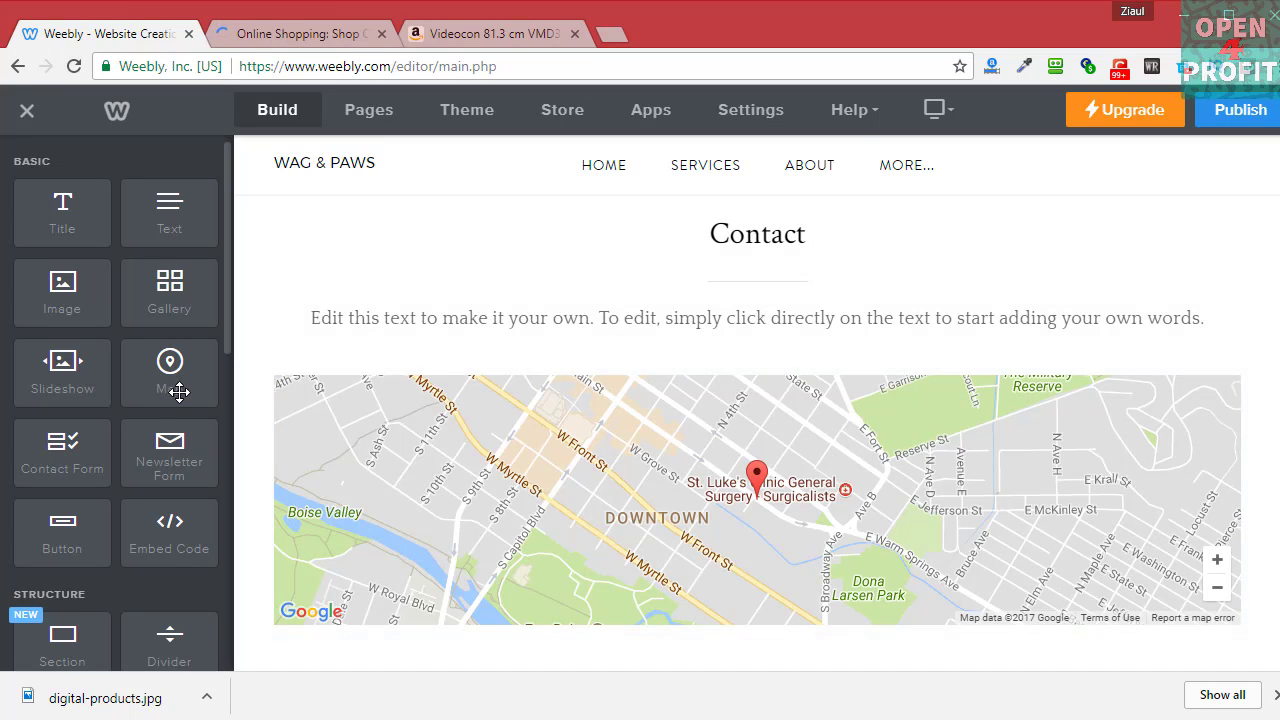
drag(68, 462, 420, 287)
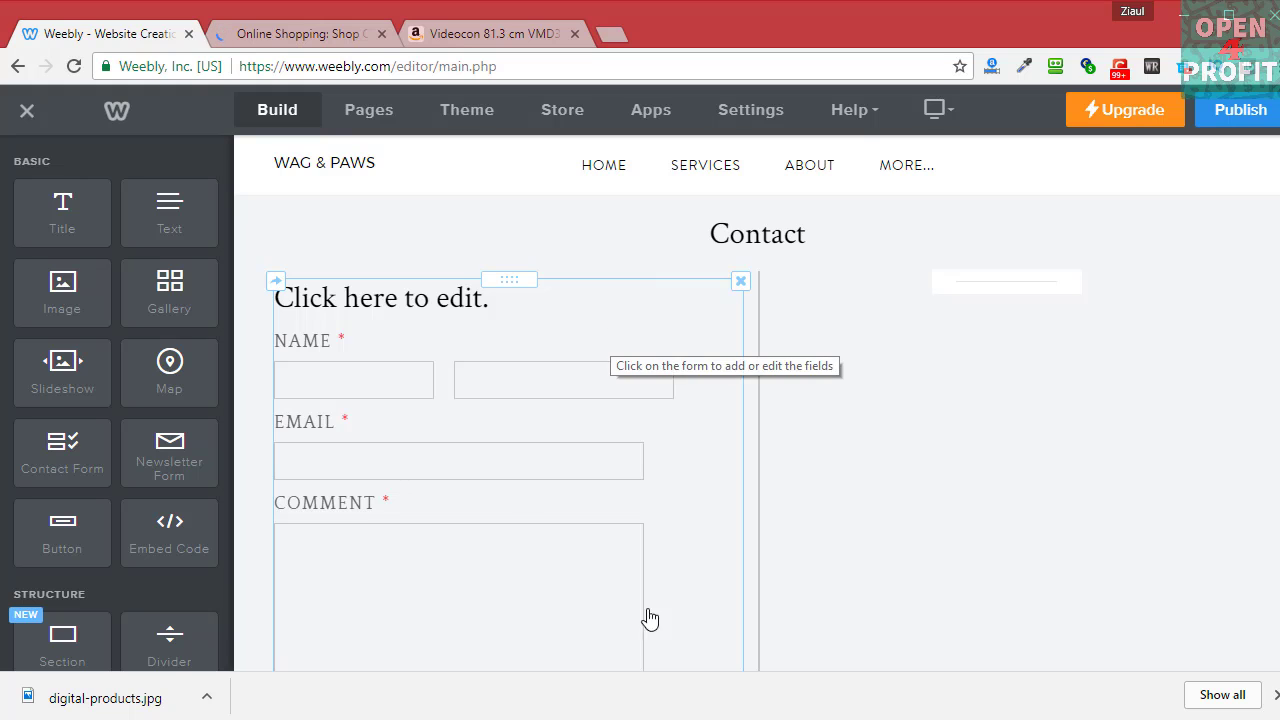
scroll(652, 486, down, 3)
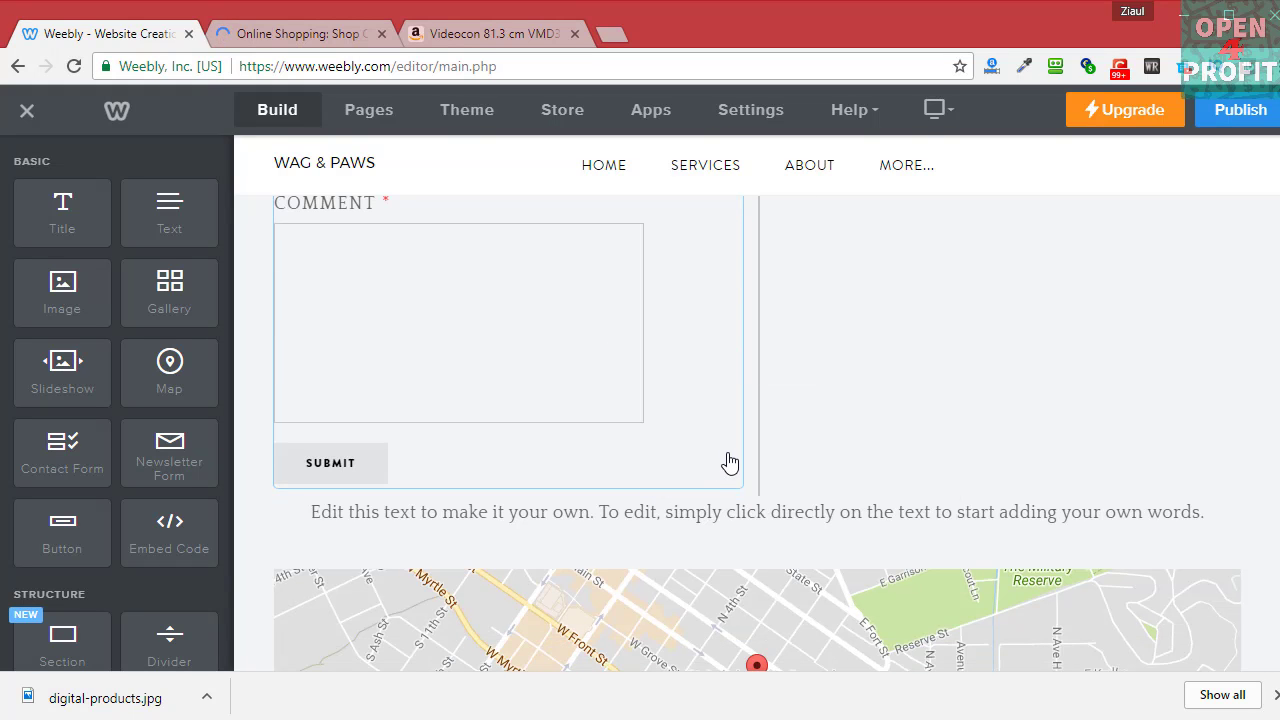
scroll(729, 457, up, 4)
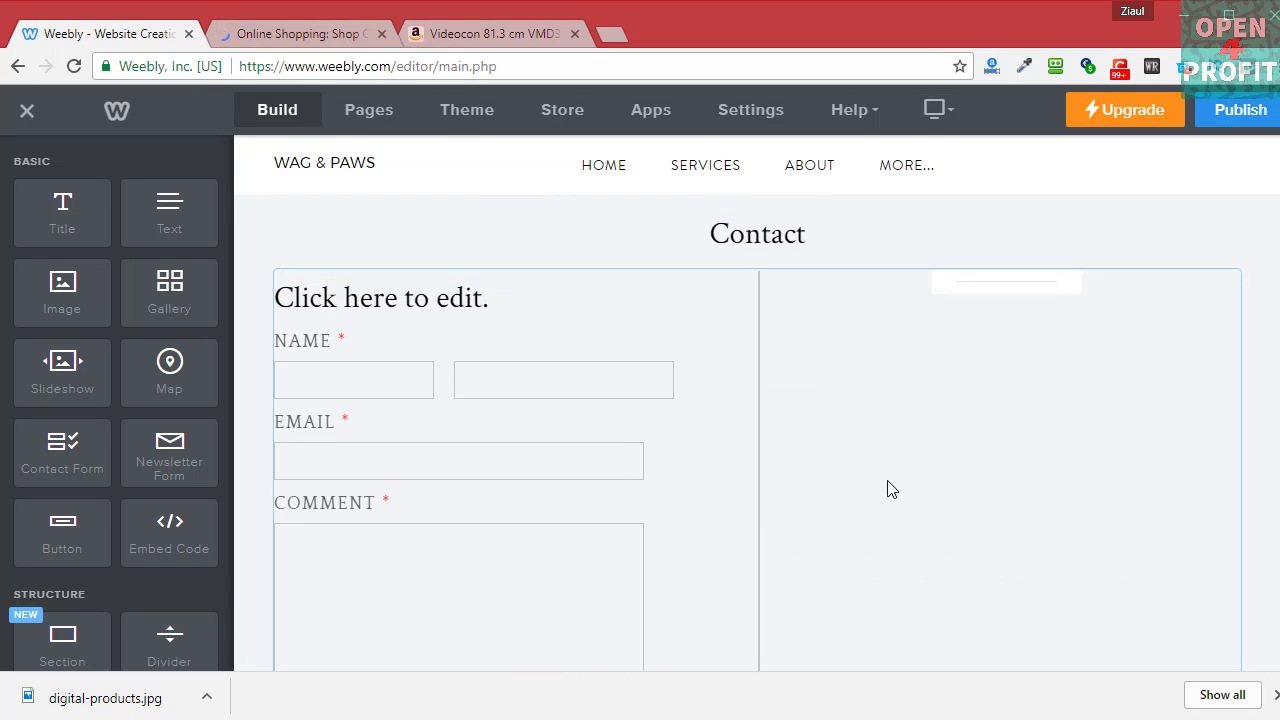
scroll(889, 489, down, 5)
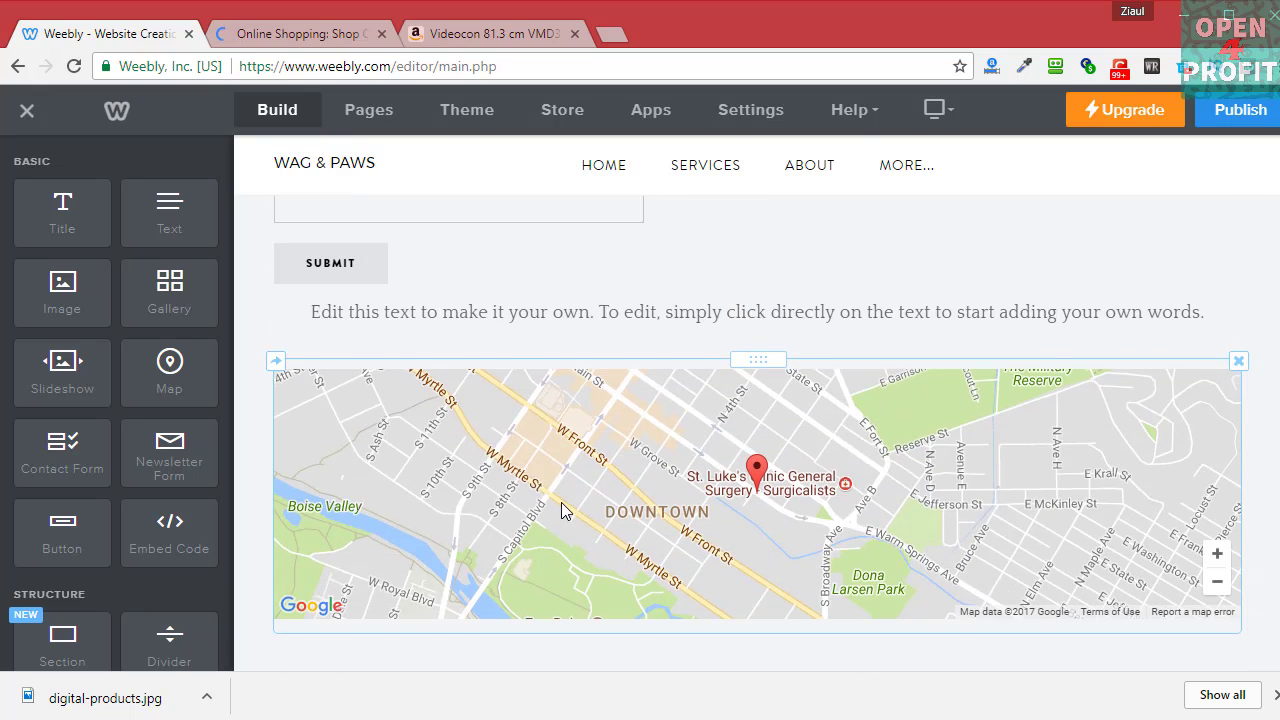
scroll(562, 510, down, 4)
scroll(680, 380, up, 3)
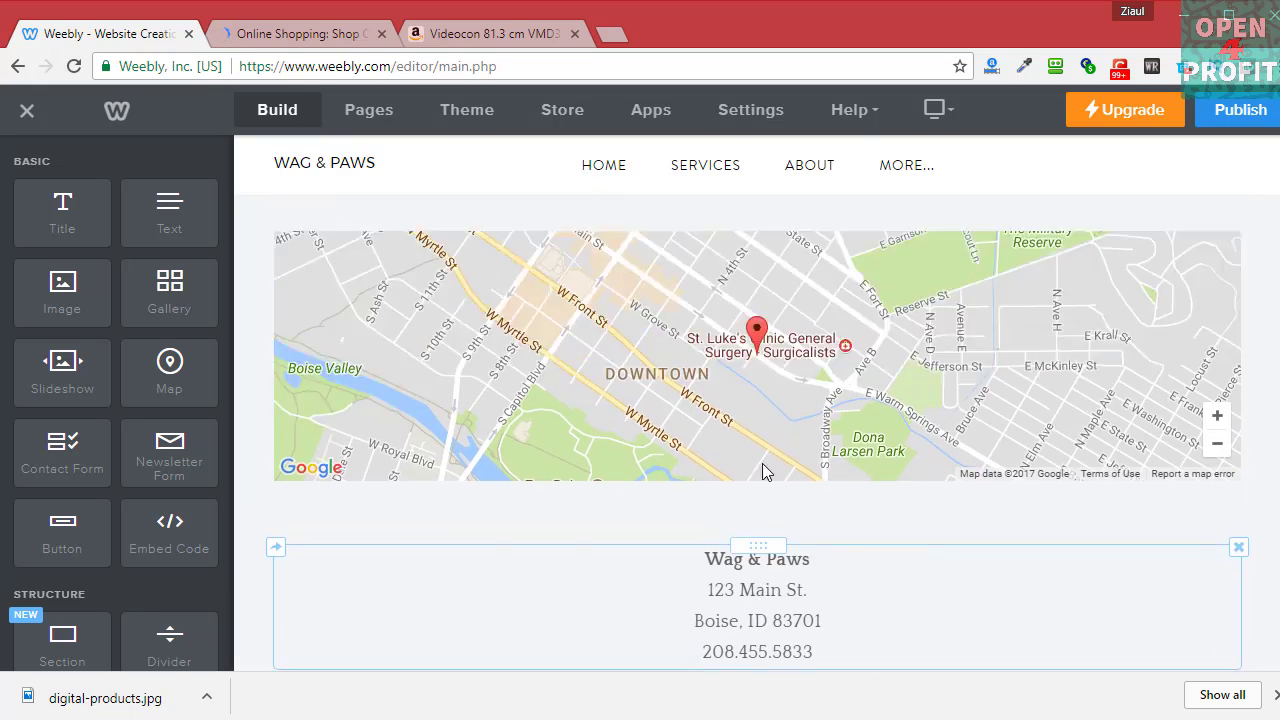
scroll(868, 338, up, 4)
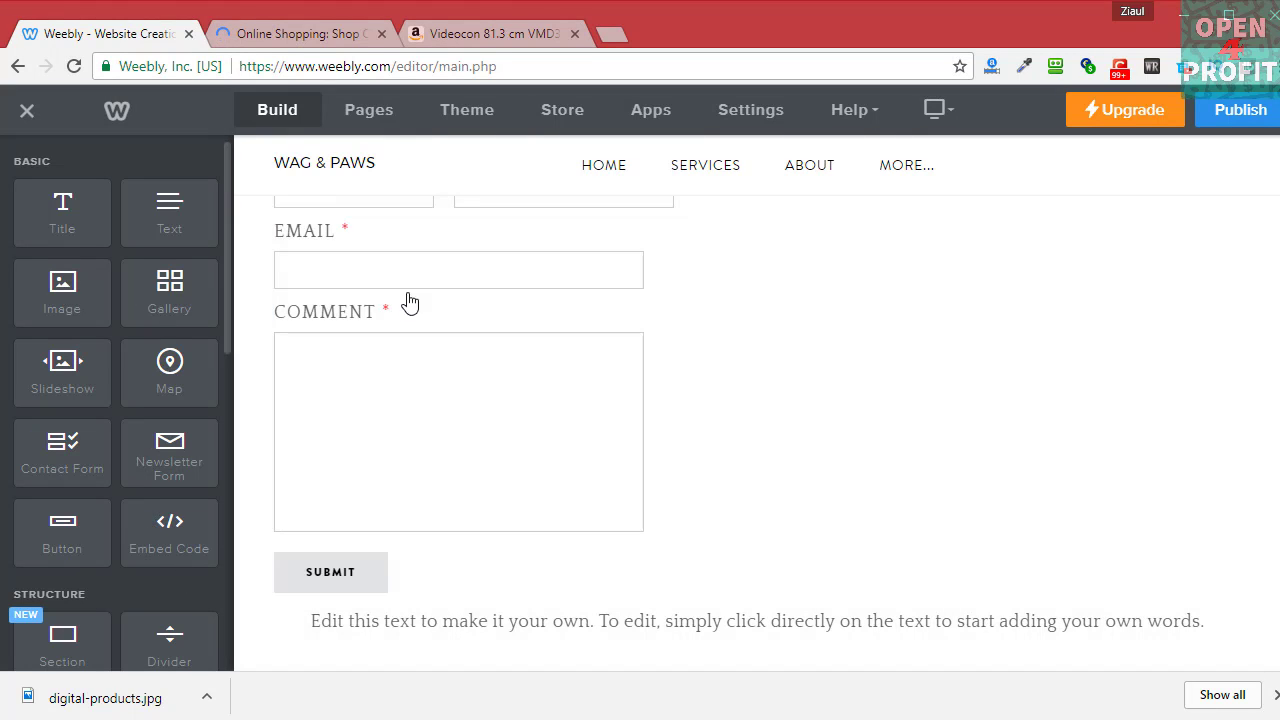
scroll(790, 400, up, 2)
scroll(813, 418, up, 1)
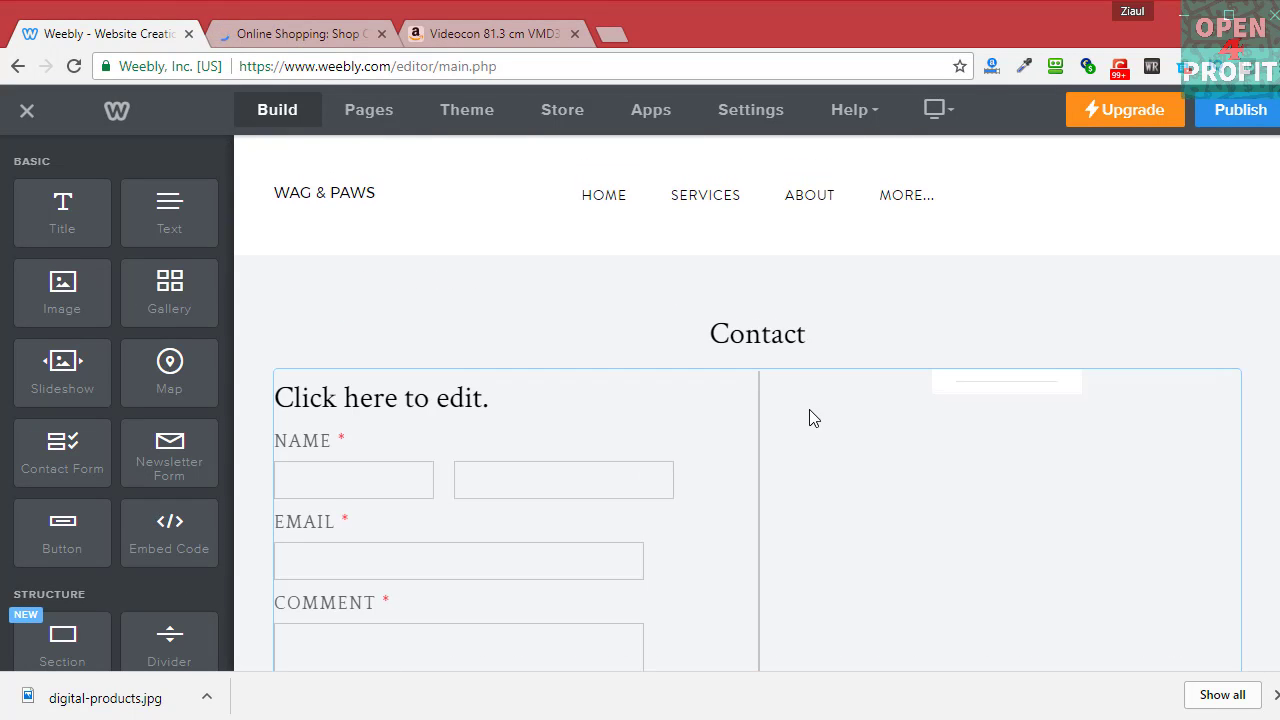
Open the site settings on the SEO section.
click(770, 113)
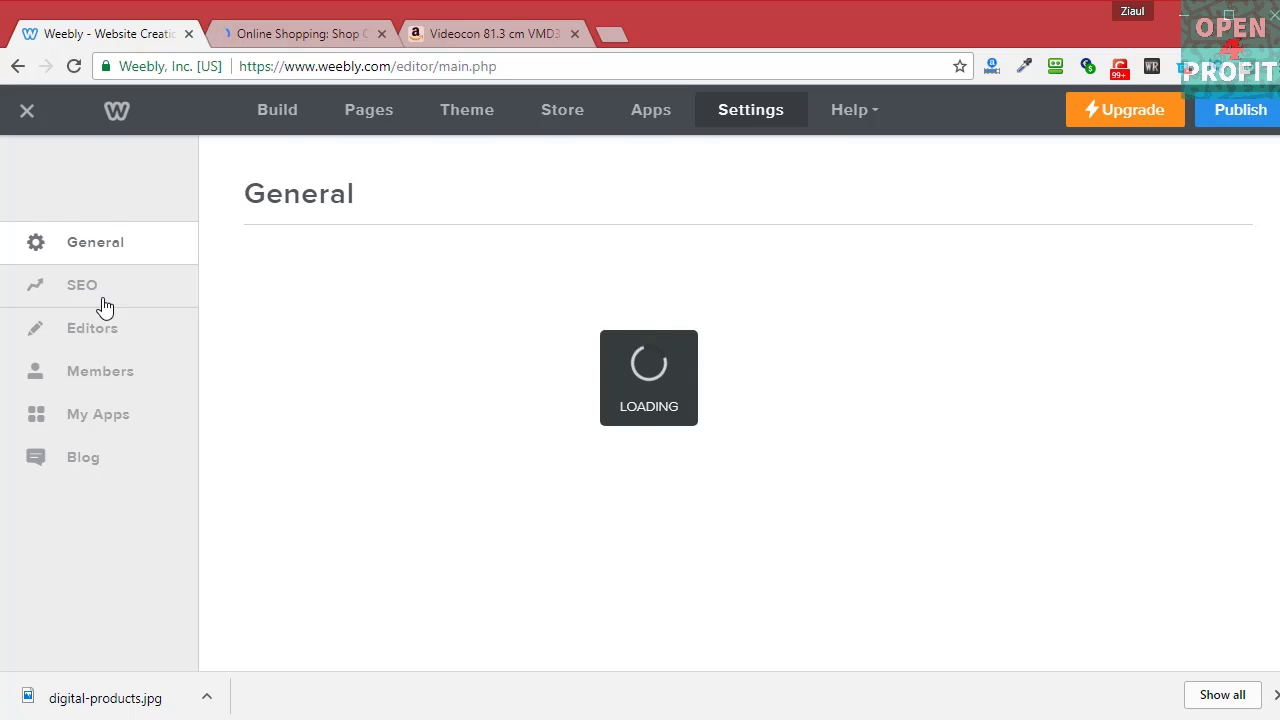
click(88, 297)
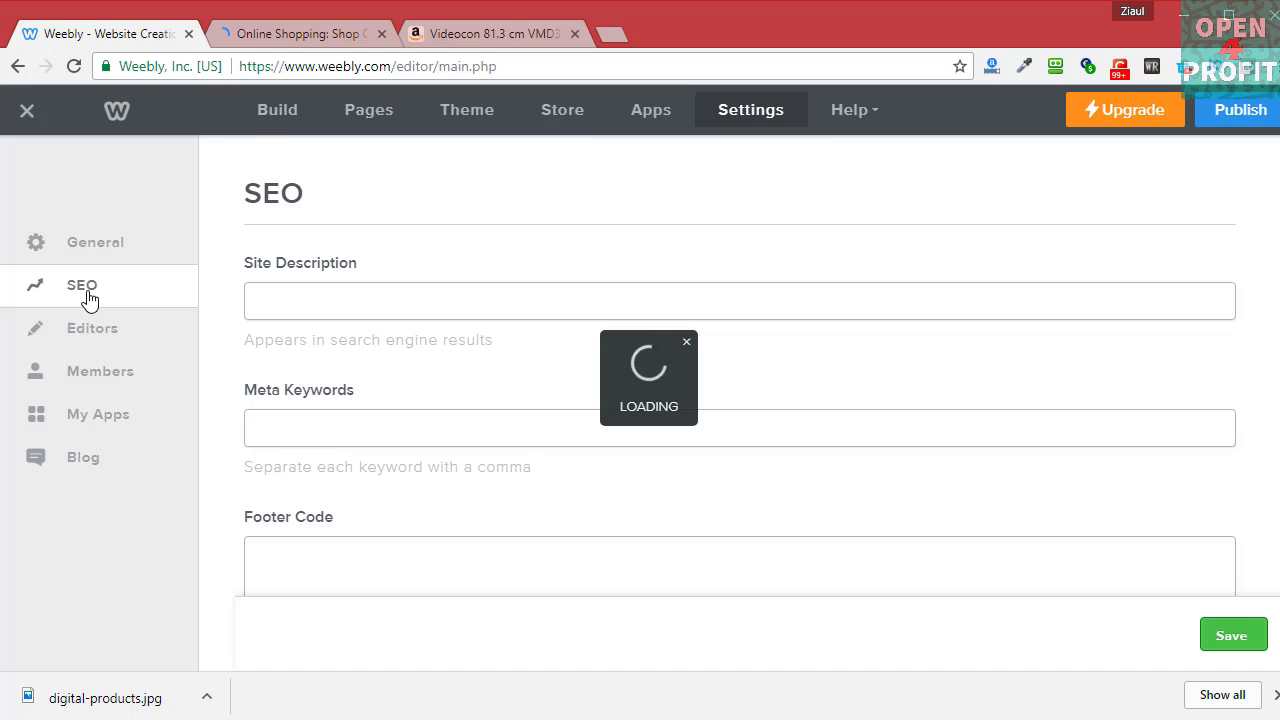
click(687, 344)
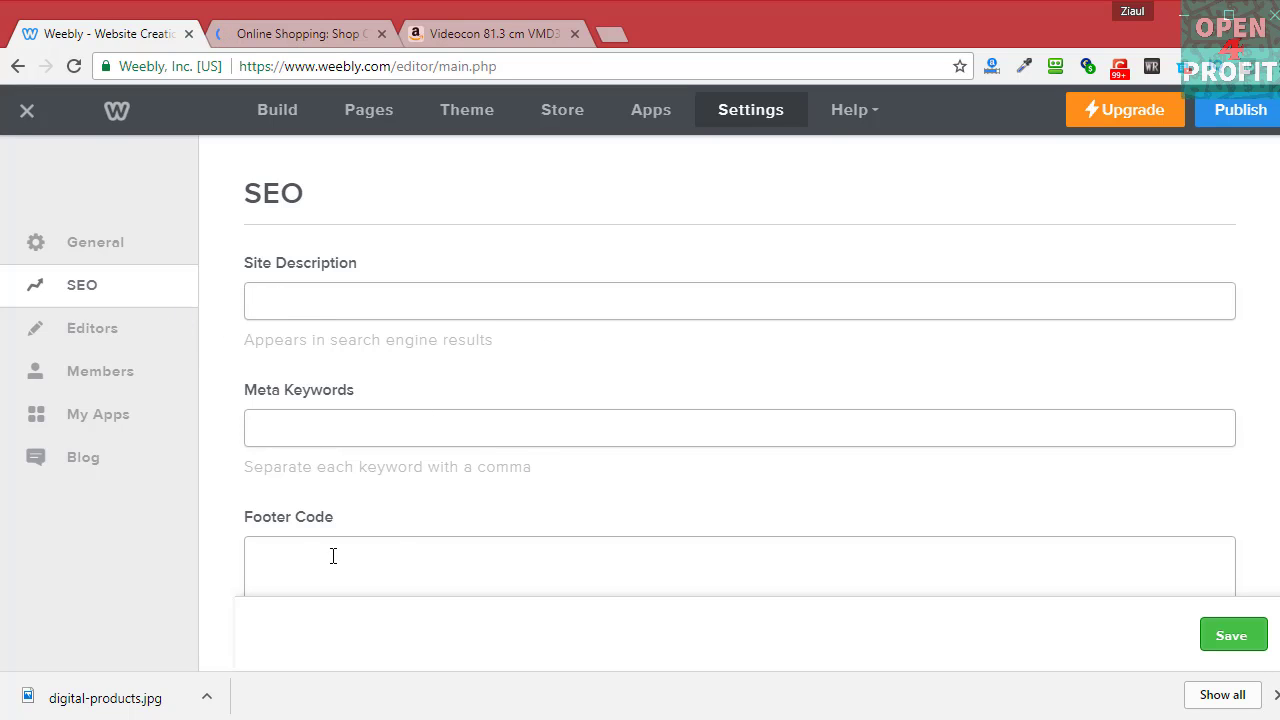
Review the SEO fields, then switch to General settings for open4profit.weebly.com.
scroll(295, 548, down, 2)
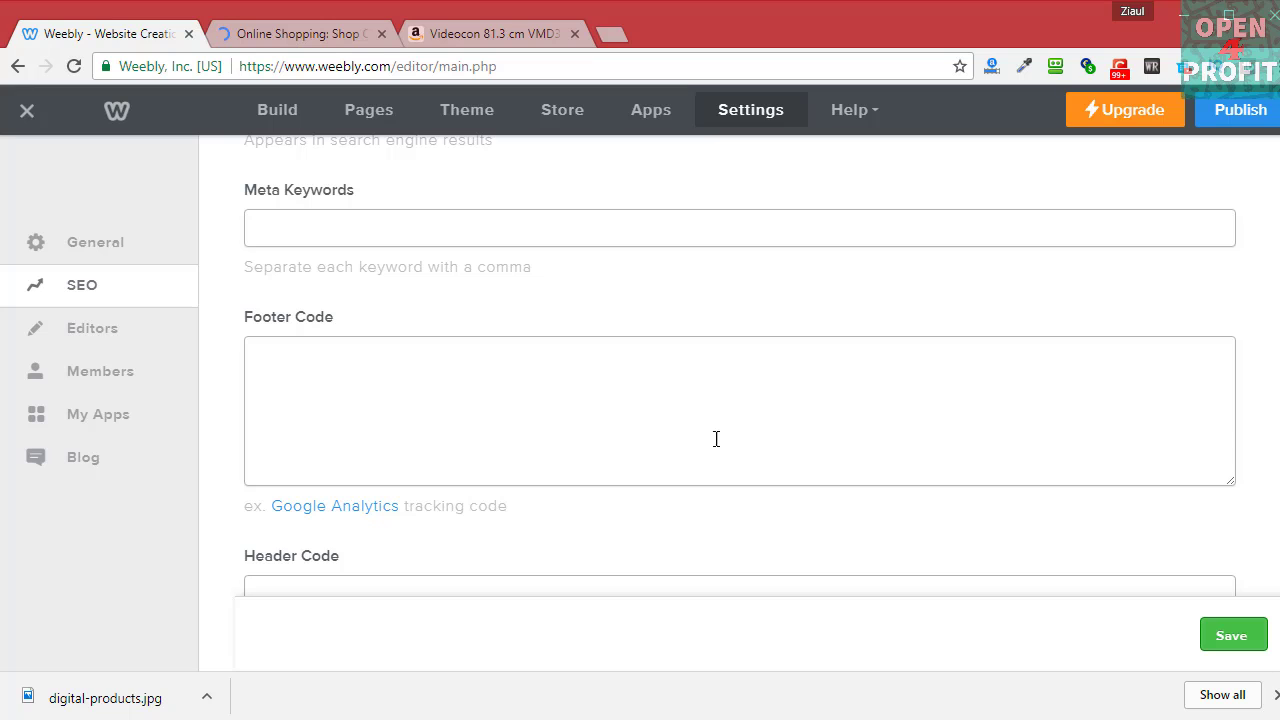
scroll(857, 434, down, 2)
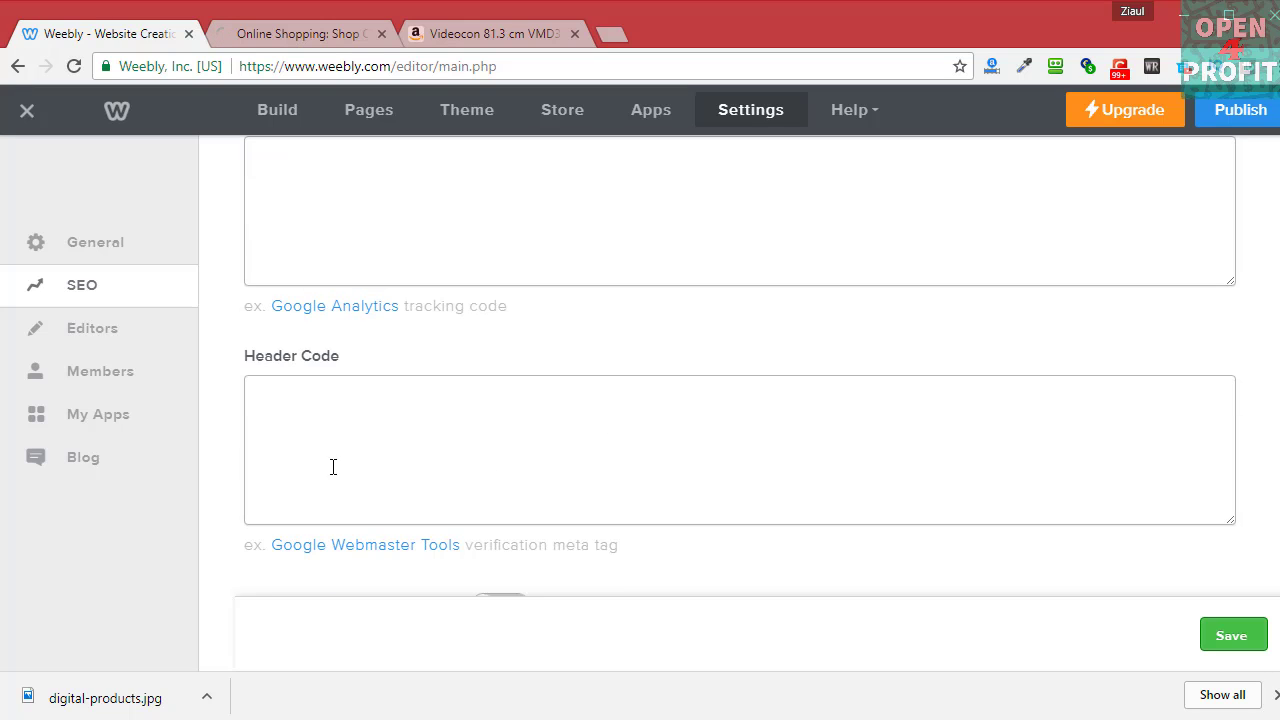
scroll(656, 473, down, 1)
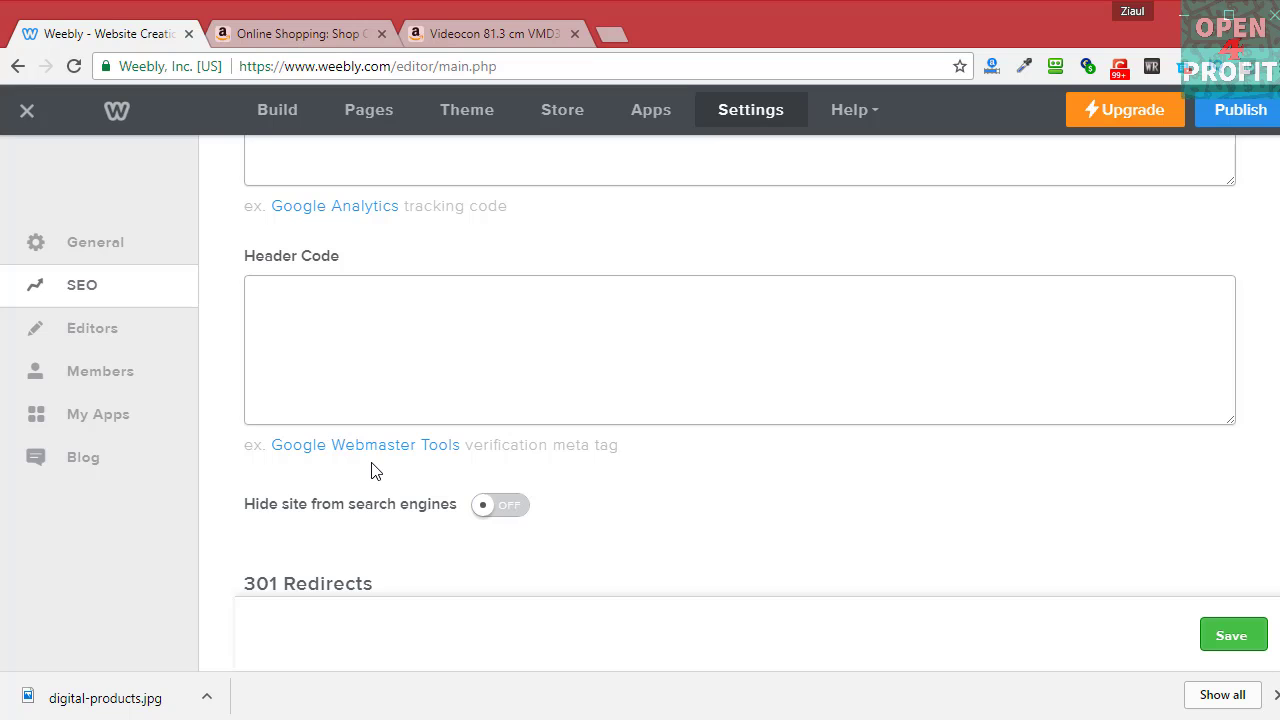
scroll(237, 470, up, 3)
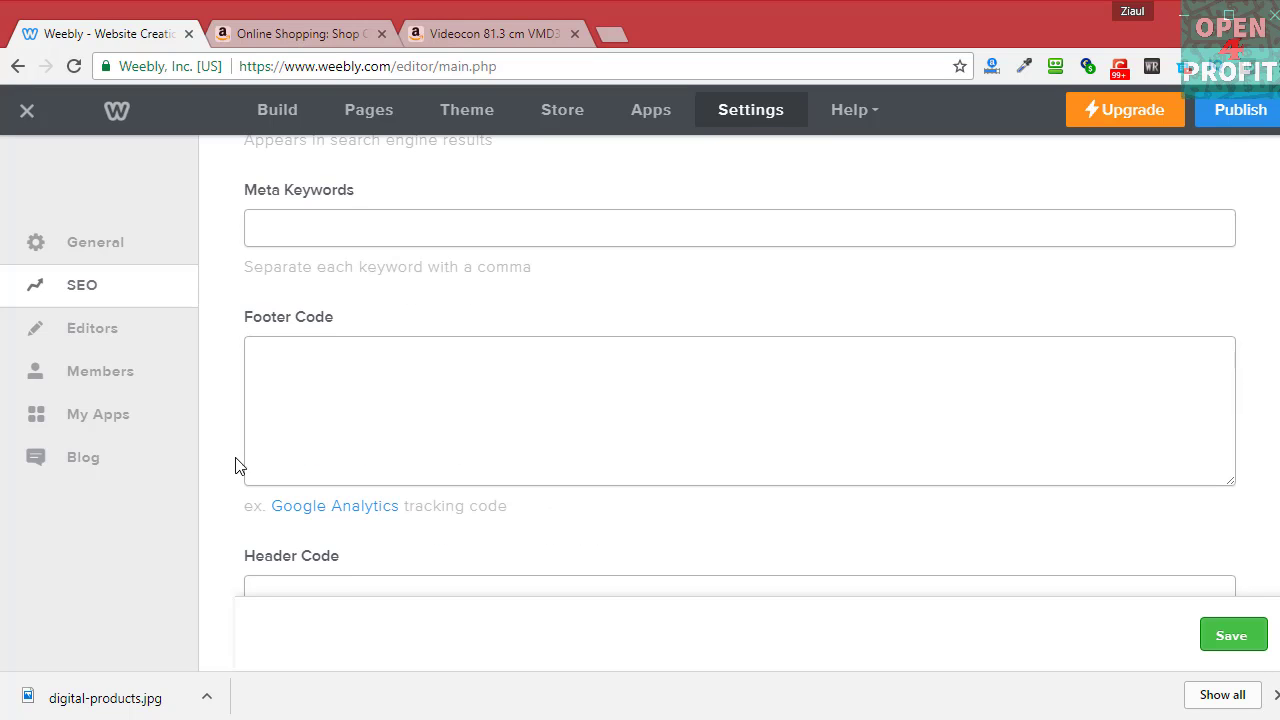
click(111, 256)
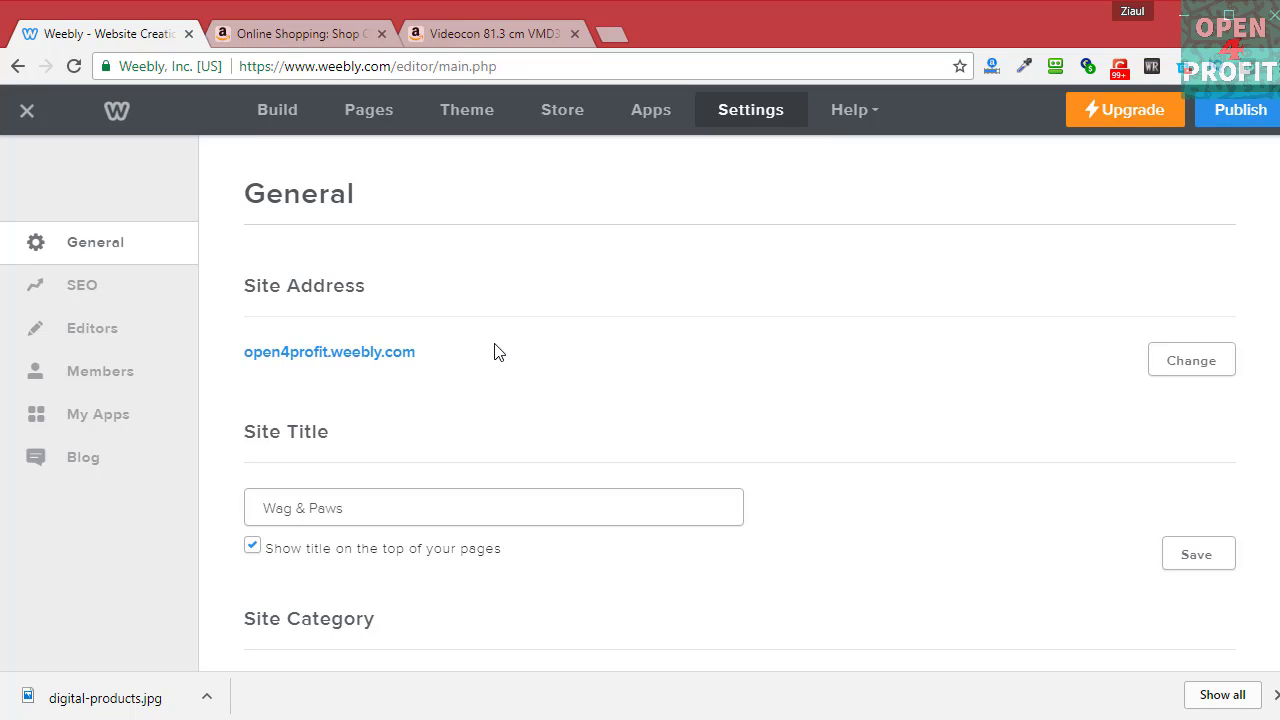
Change the Site Title from 'Wag & Paws' to 'Best Digital Products Launched' and save it.
drag(401, 516, 123, 526)
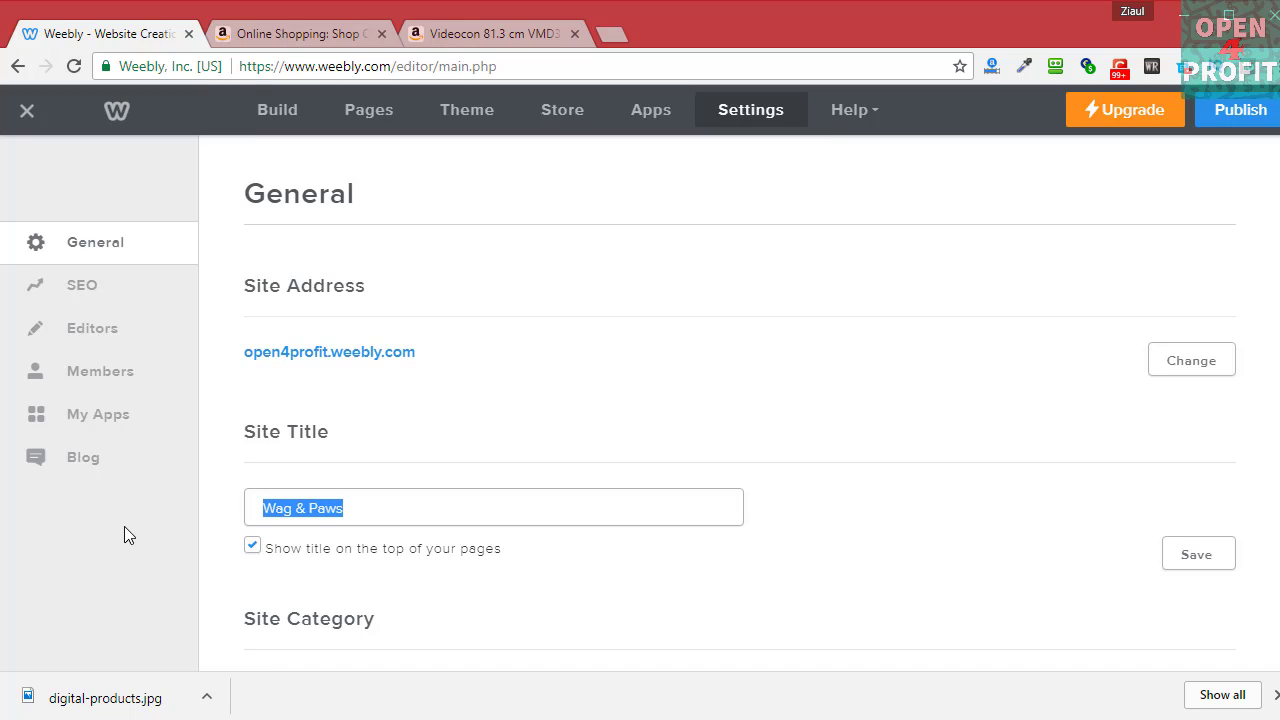
text(Best )
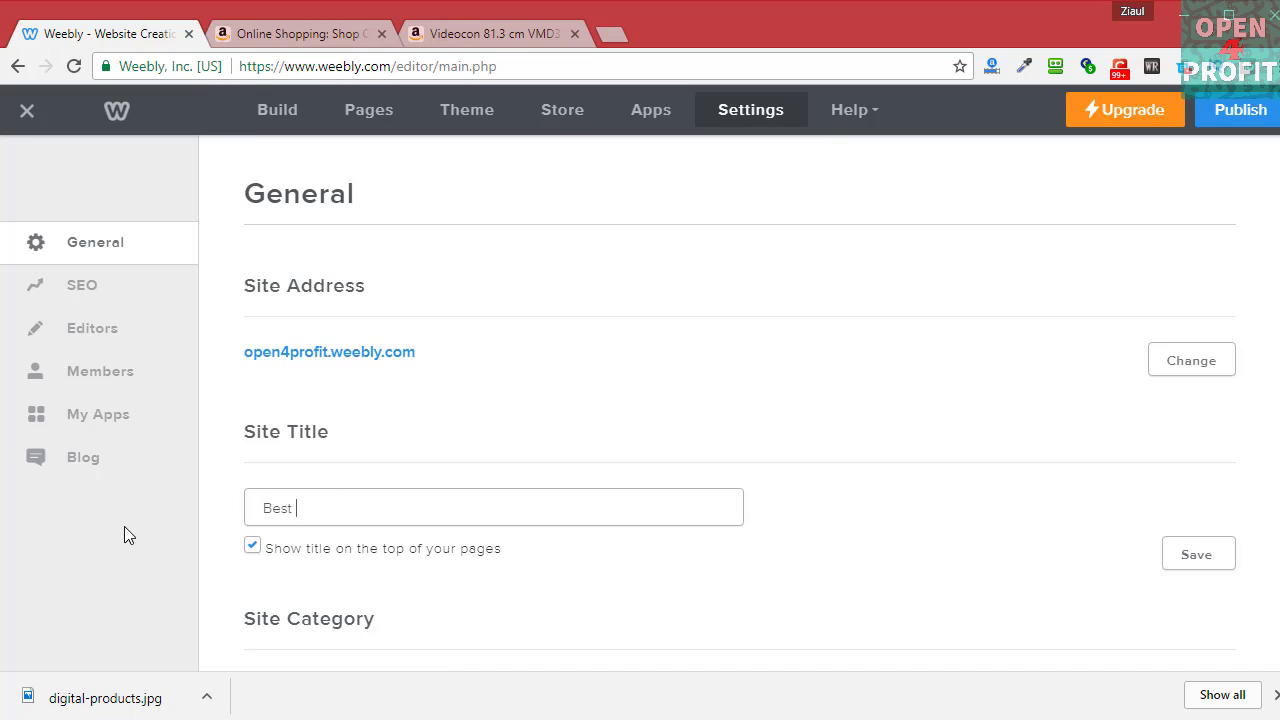
text(Digital Products Launched)
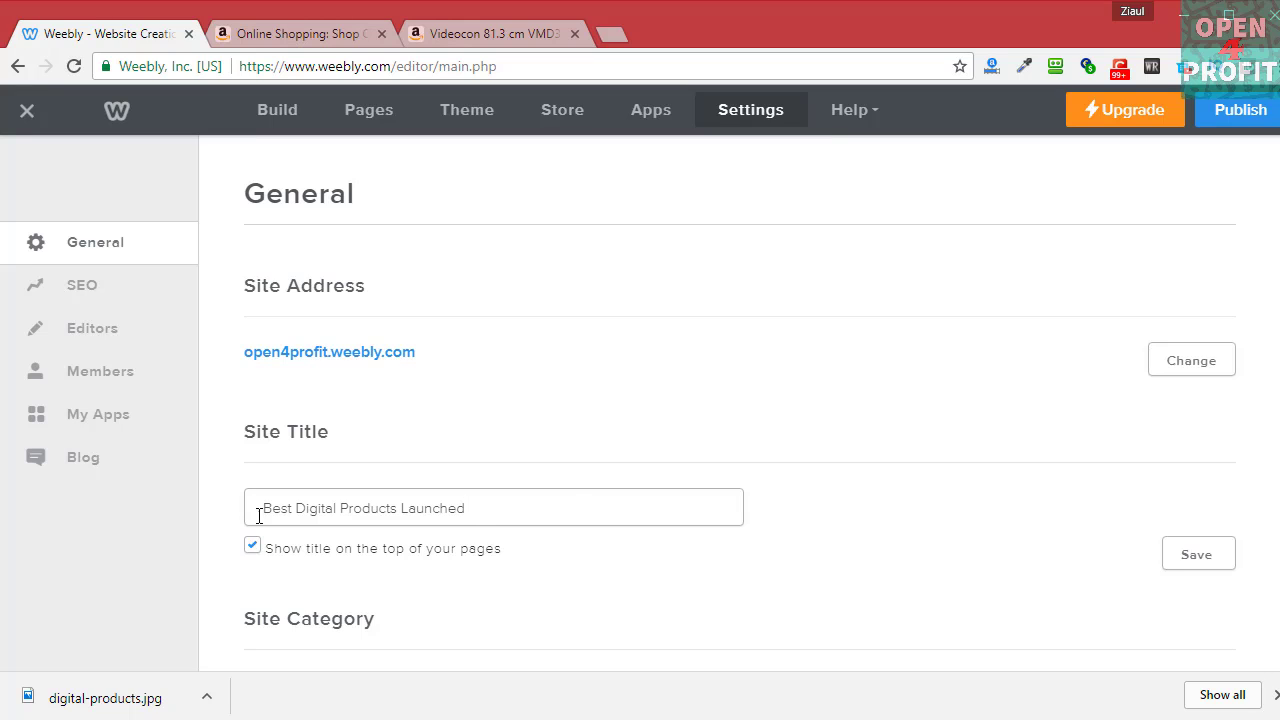
click(1198, 558)
scroll(900, 501, down, 2)
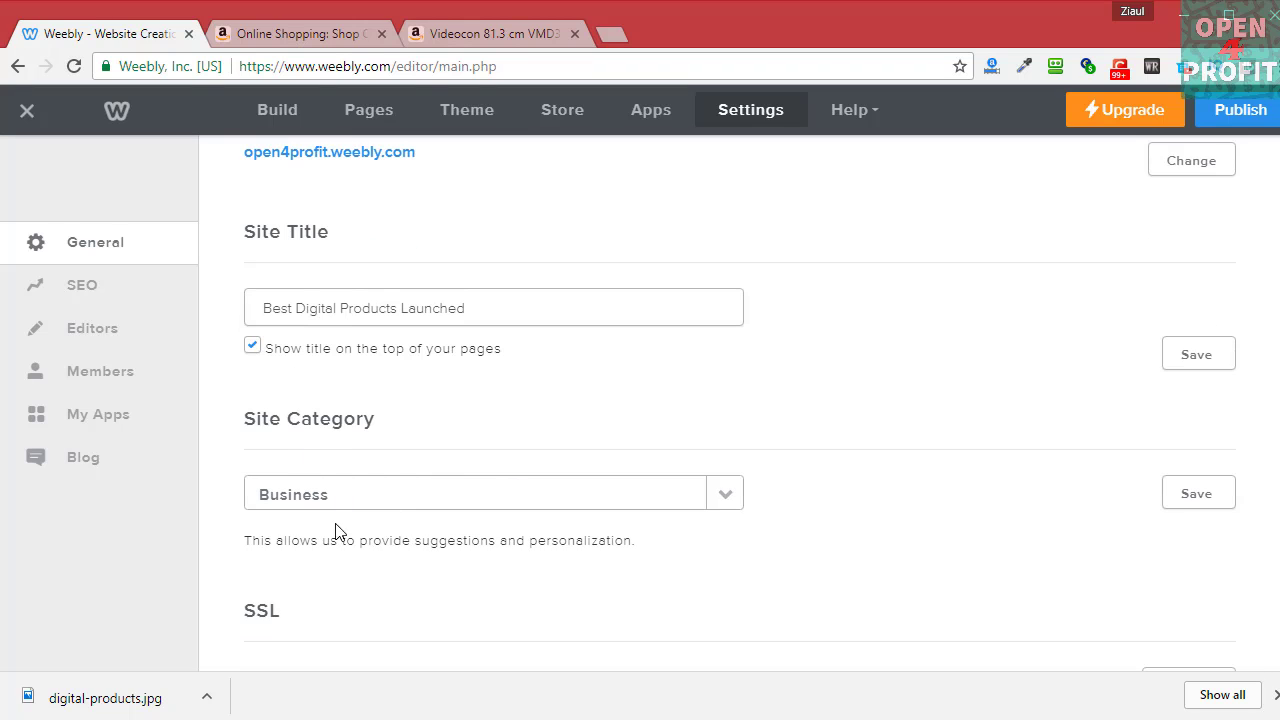
Change the Site Category from Business to Online Store.
click(728, 497)
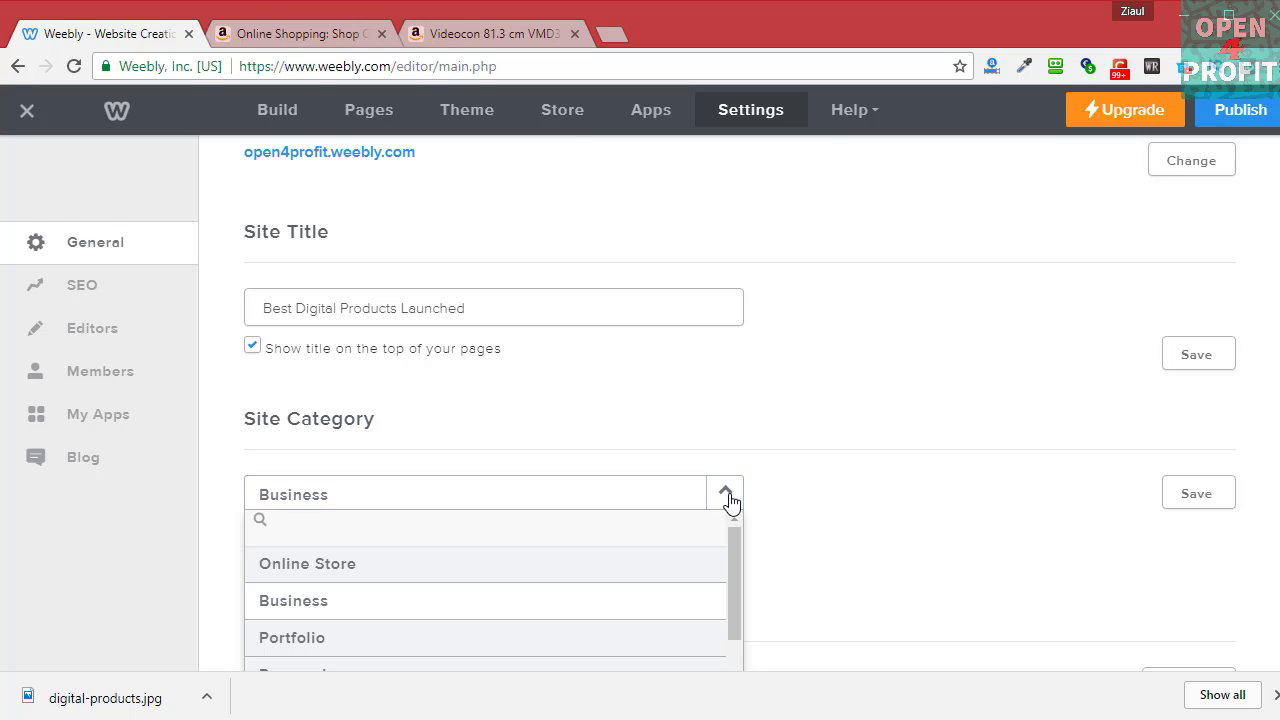
scroll(868, 457, down, 2)
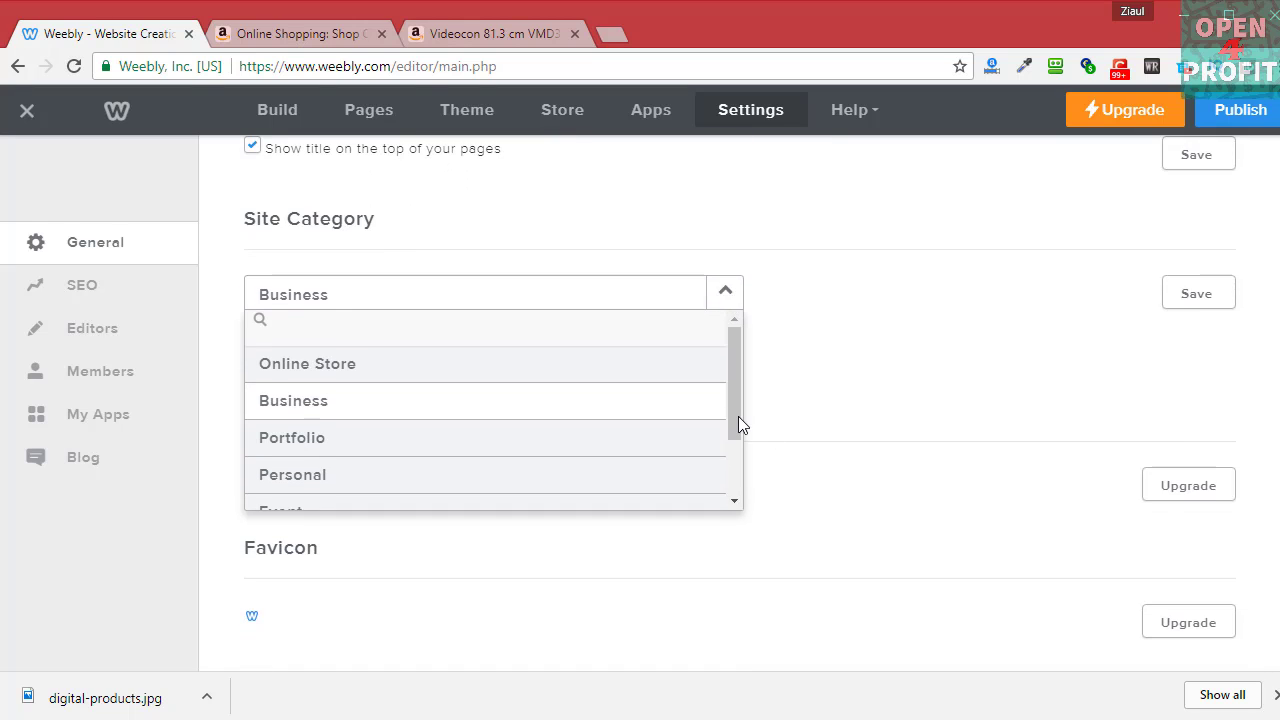
mouse_move(738, 416)
mouse_down()
mouse_move(734, 491)
mouse_move(731, 399)
mouse_up()
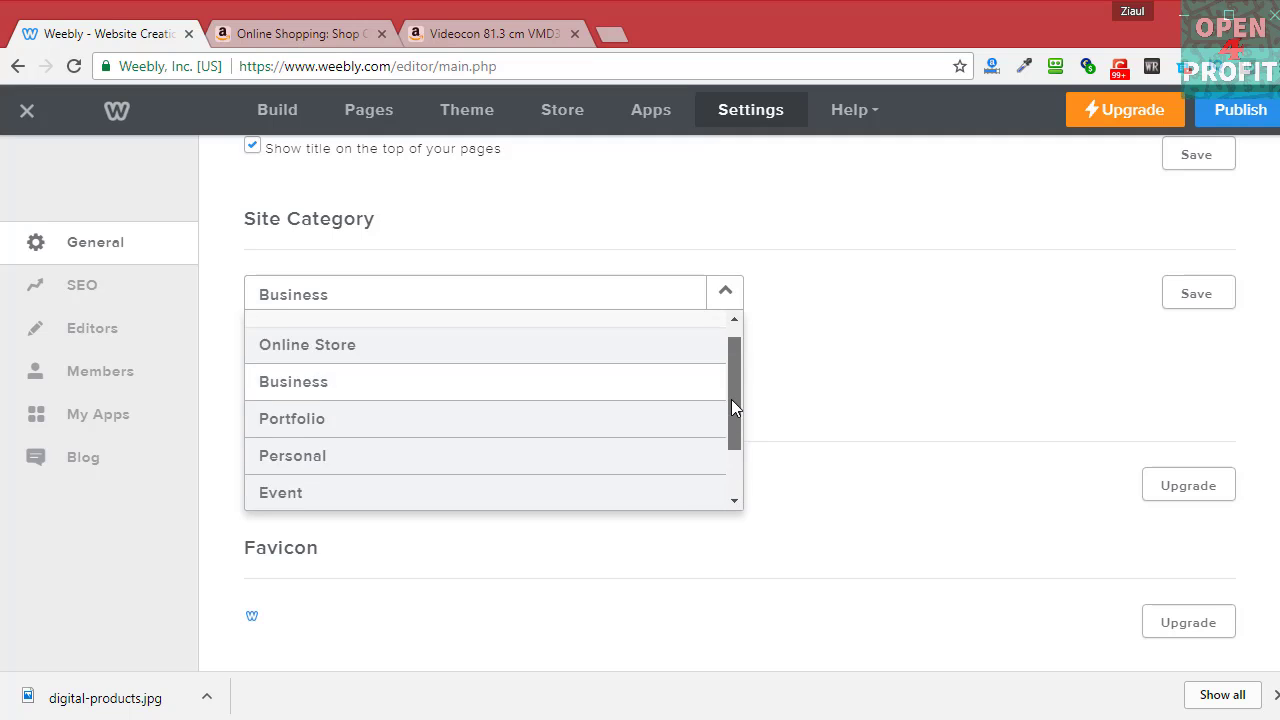
scroll(731, 399, up, 1)
click(510, 375)
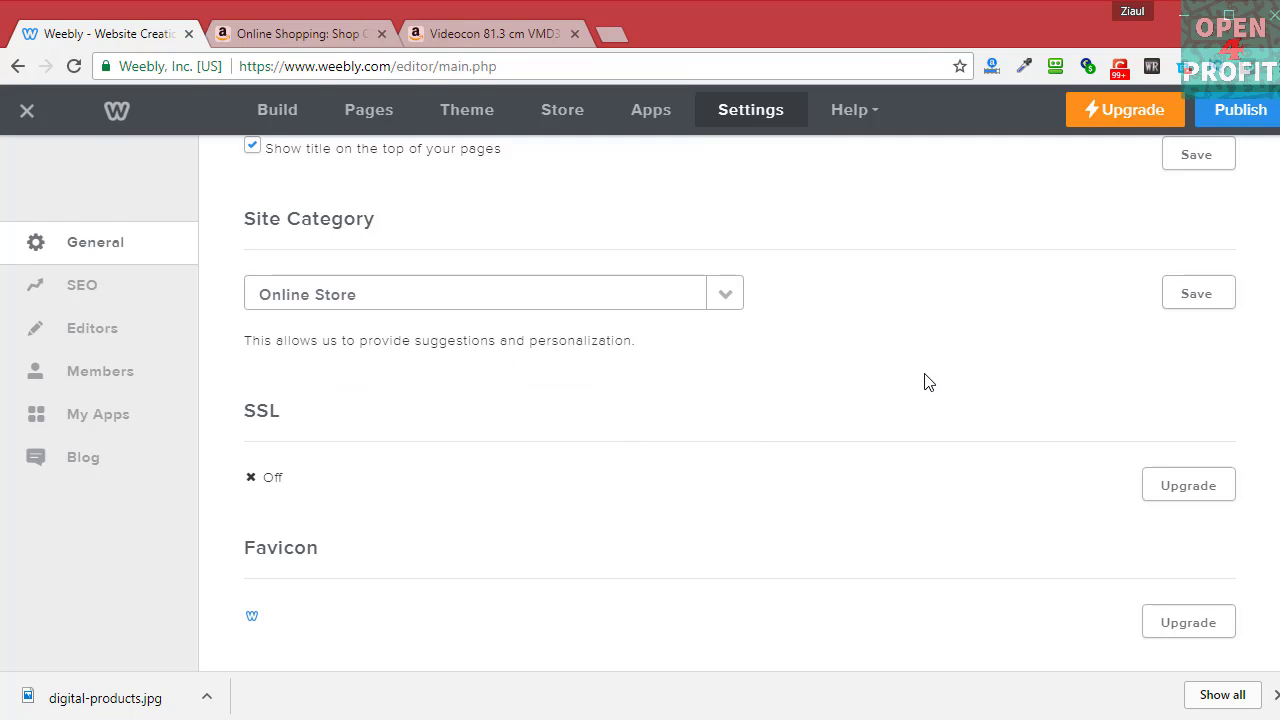
Scroll down to the Site Formatting options showing MM/DD/YYYY dates and Pacific Time.
scroll(925, 381, down, 1)
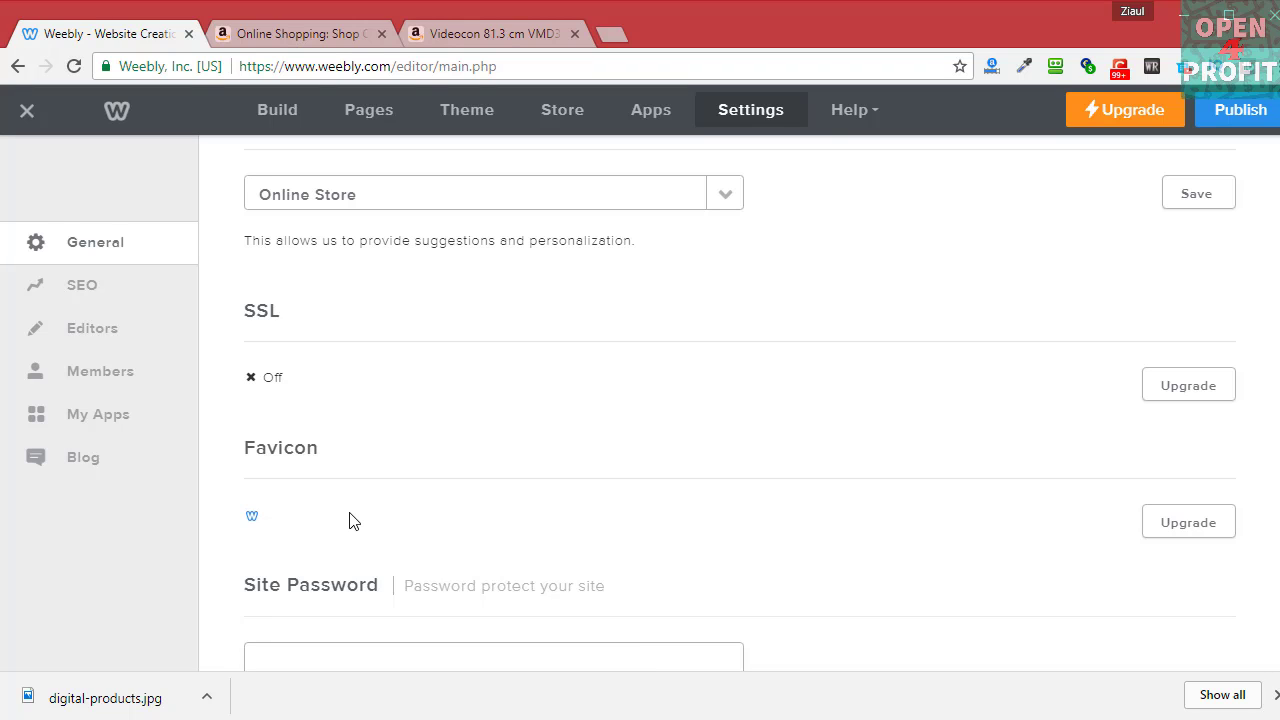
scroll(480, 509, down, 2)
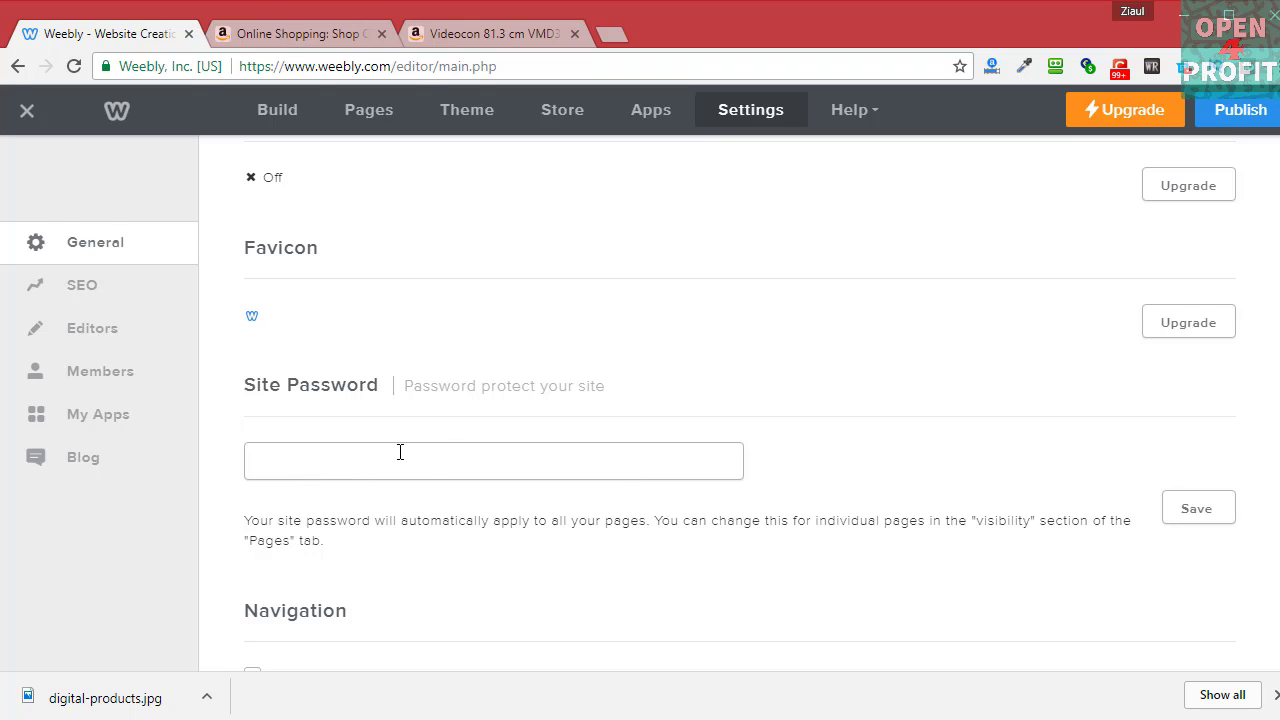
scroll(785, 482, down, 5)
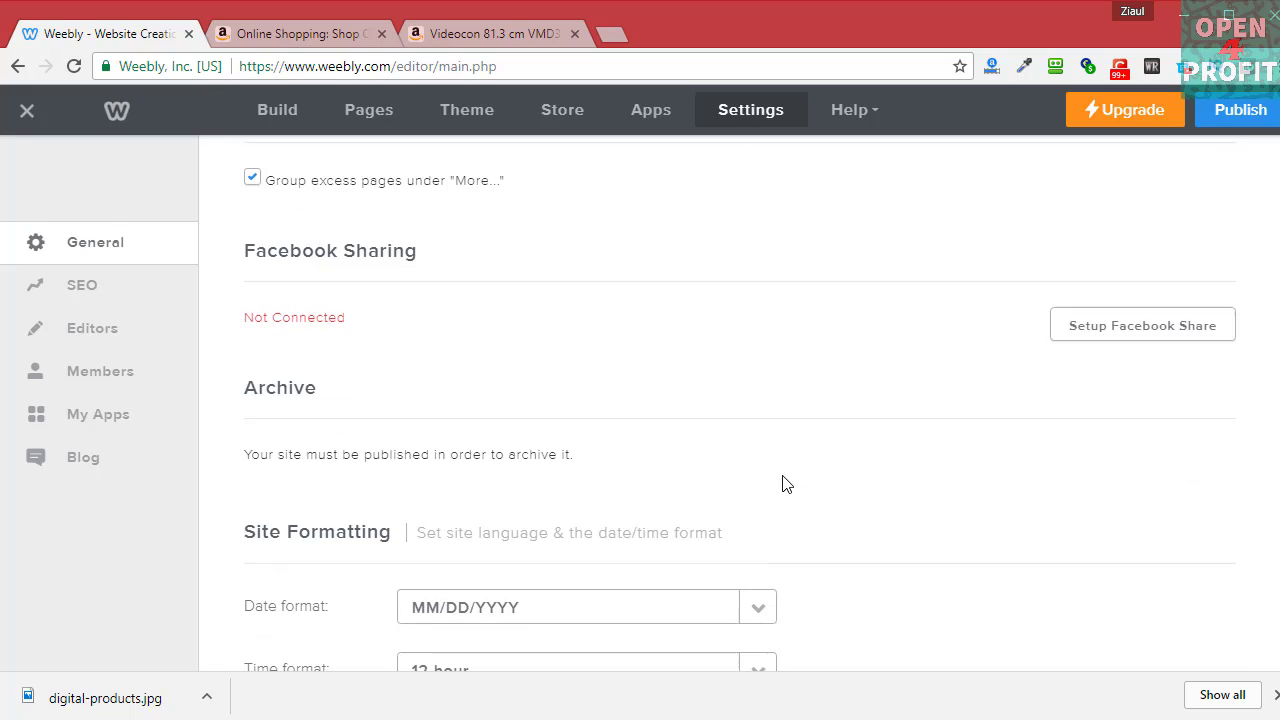
scroll(614, 400, up, 2)
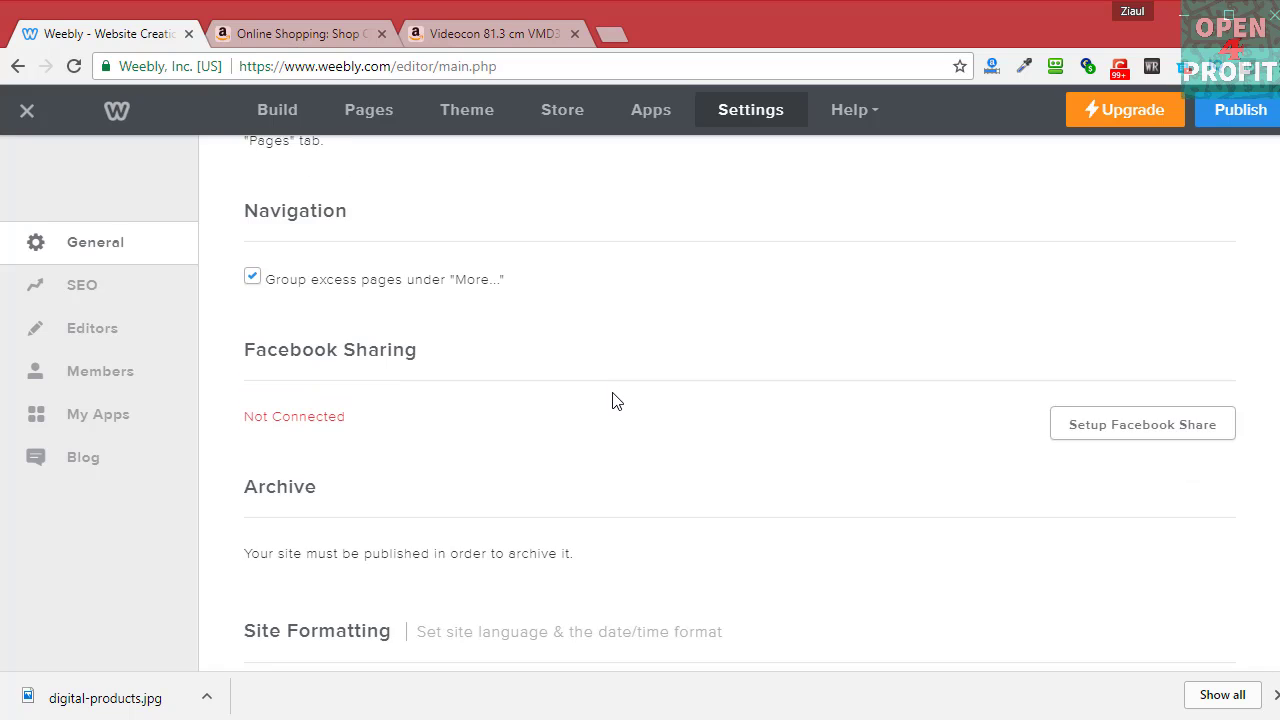
scroll(628, 437, down, 1)
scroll(991, 486, down, 3)
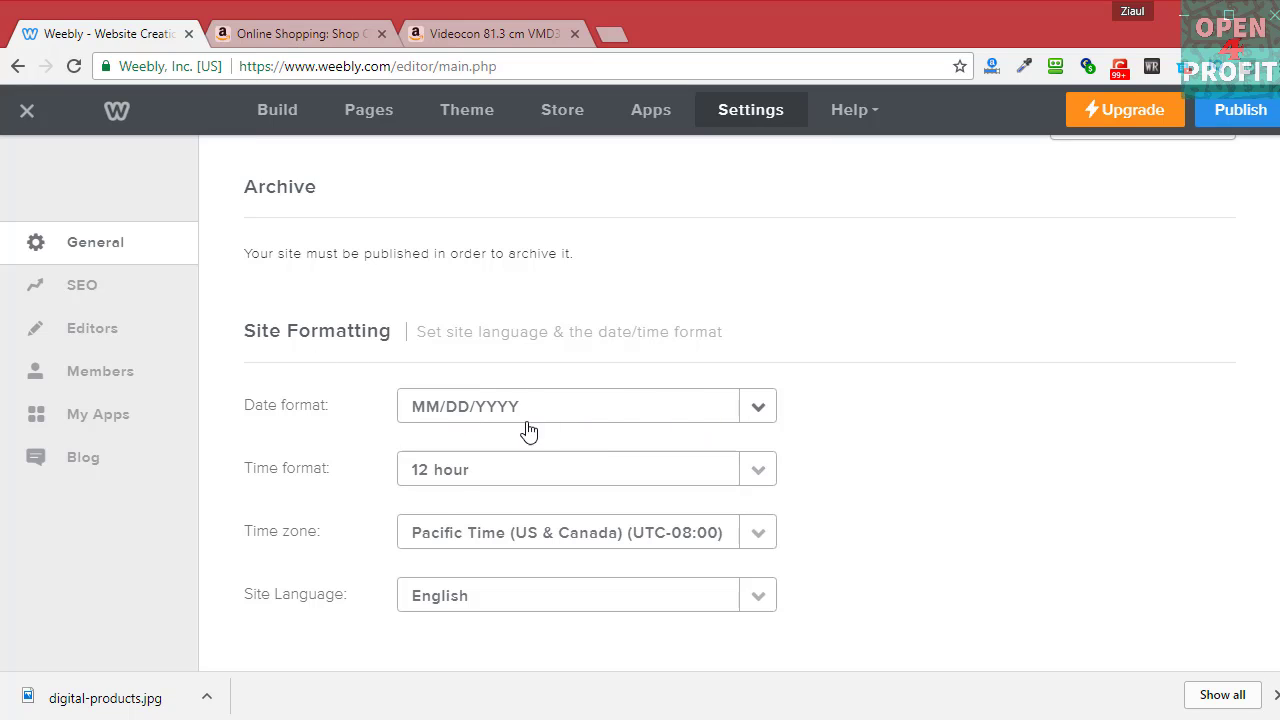
Set the date format to DD/MM/YYYY and the time zone to Sri Jayawardenepura (UTC+05:30).
click(562, 410)
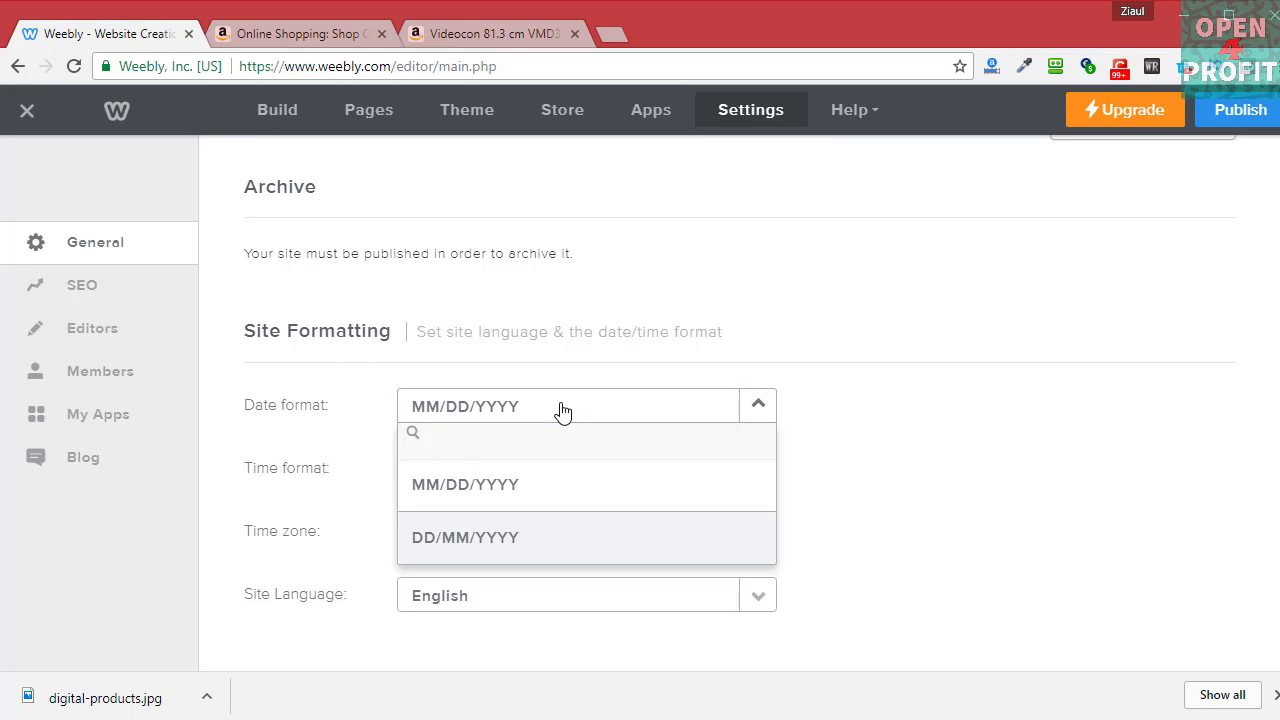
click(525, 540)
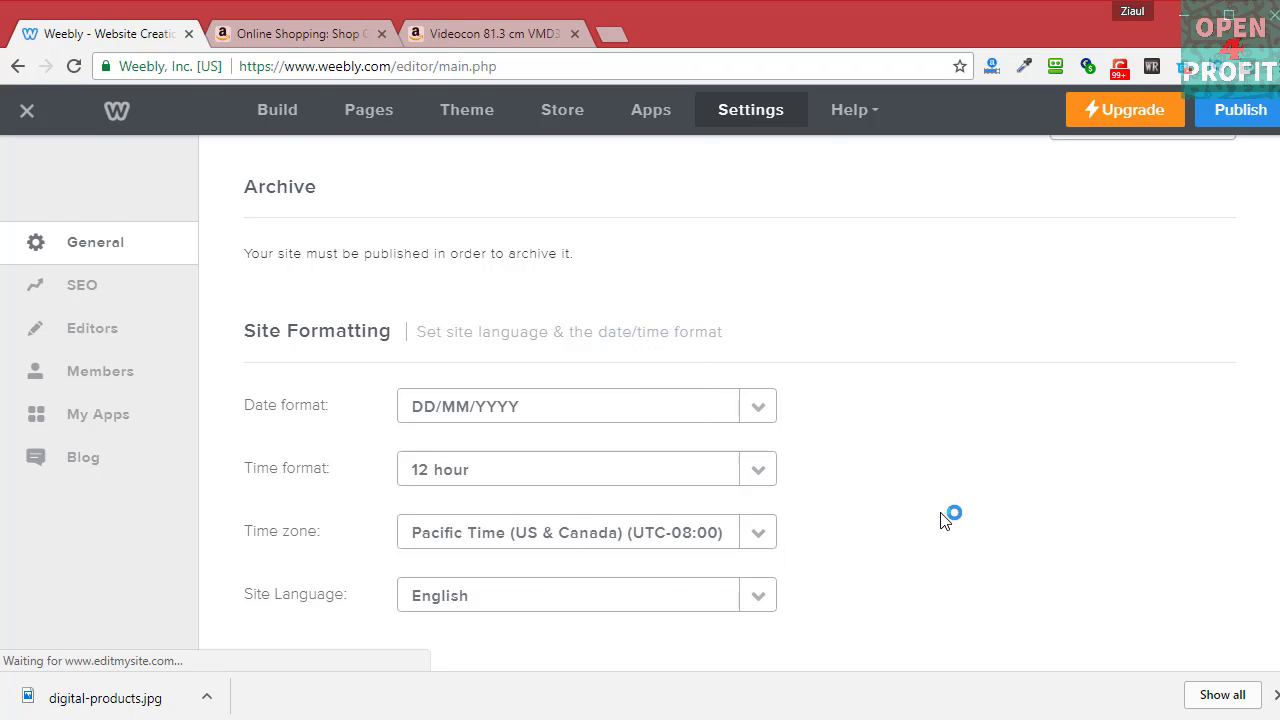
scroll(708, 500, down, 1)
click(651, 435)
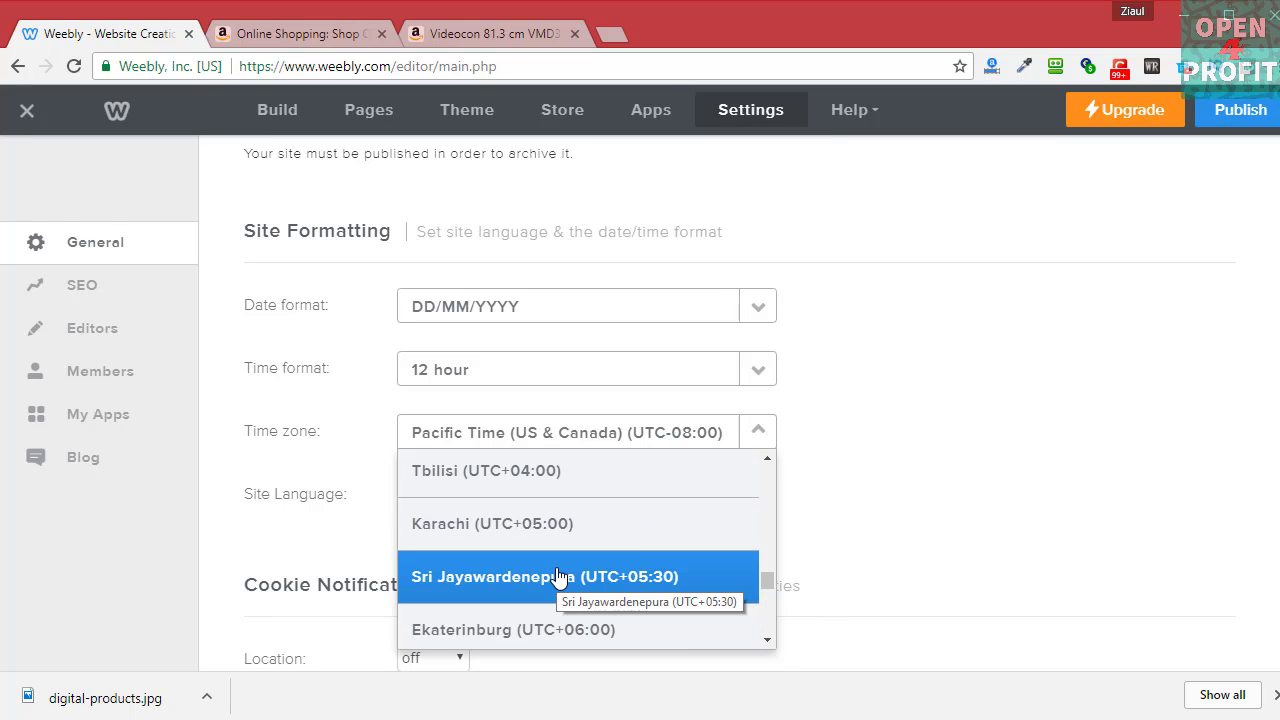
click(603, 580)
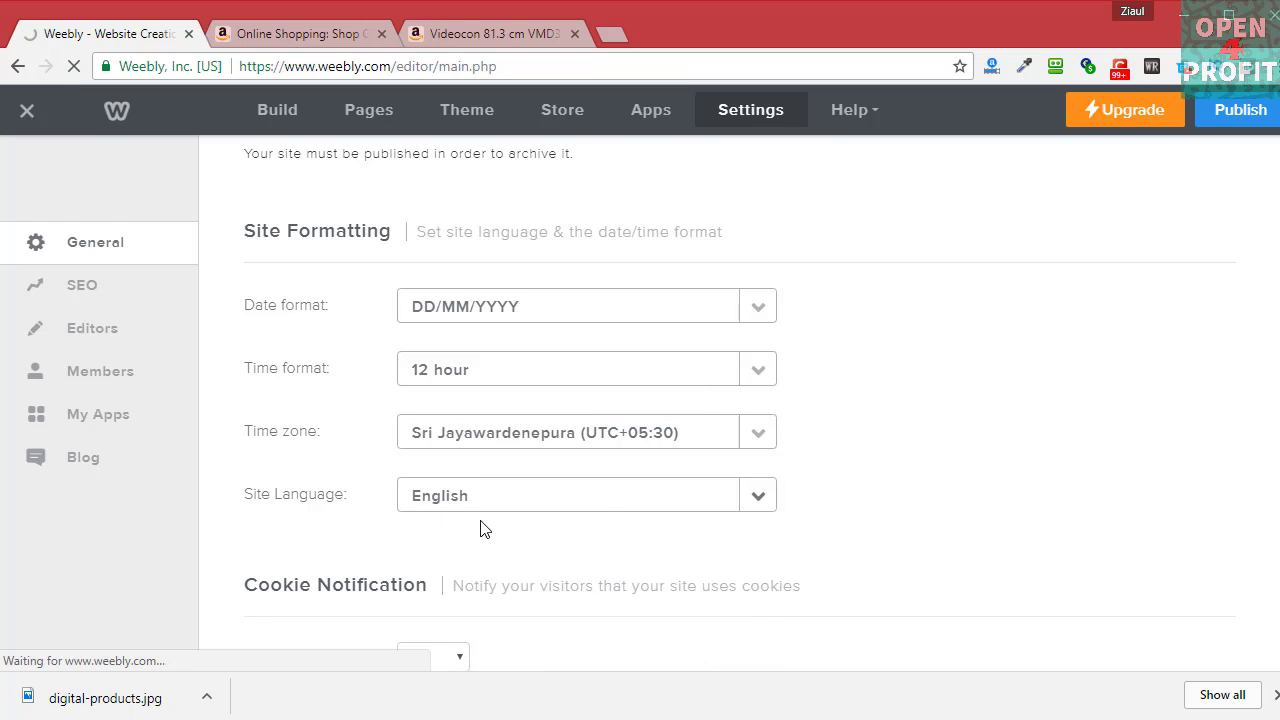
scroll(843, 521, down, 3)
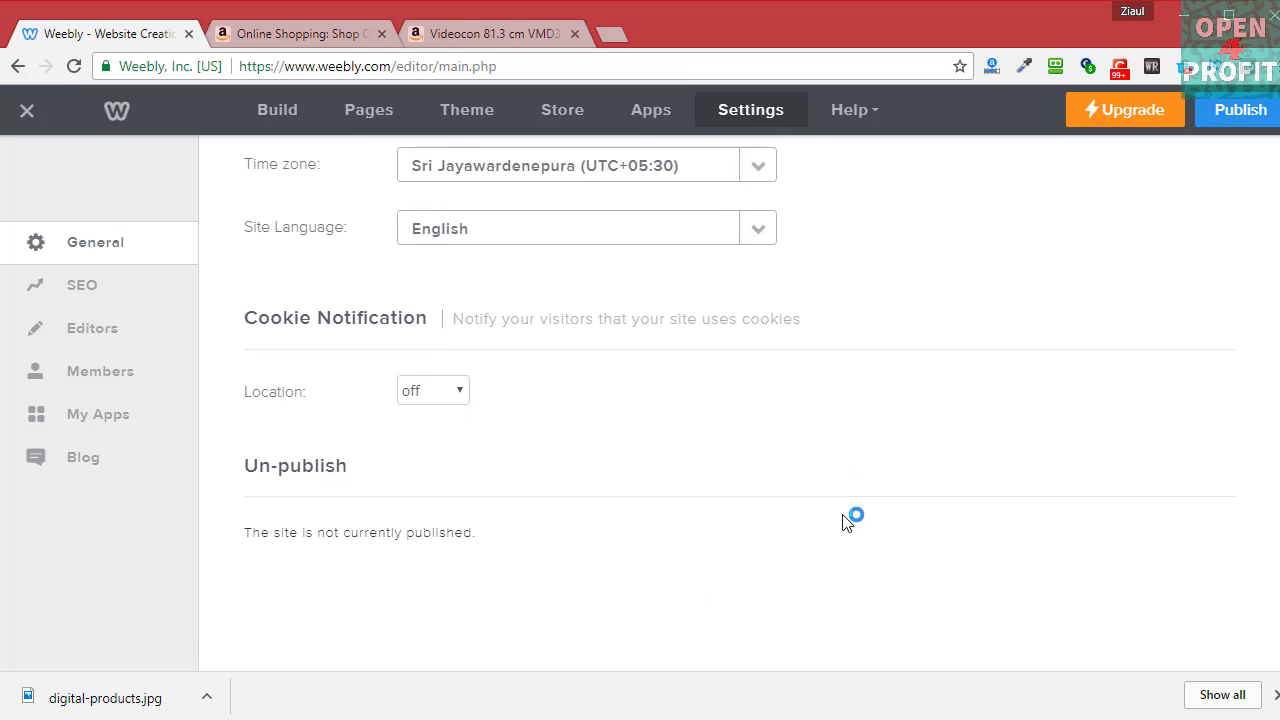
scroll(908, 484, up, 10)
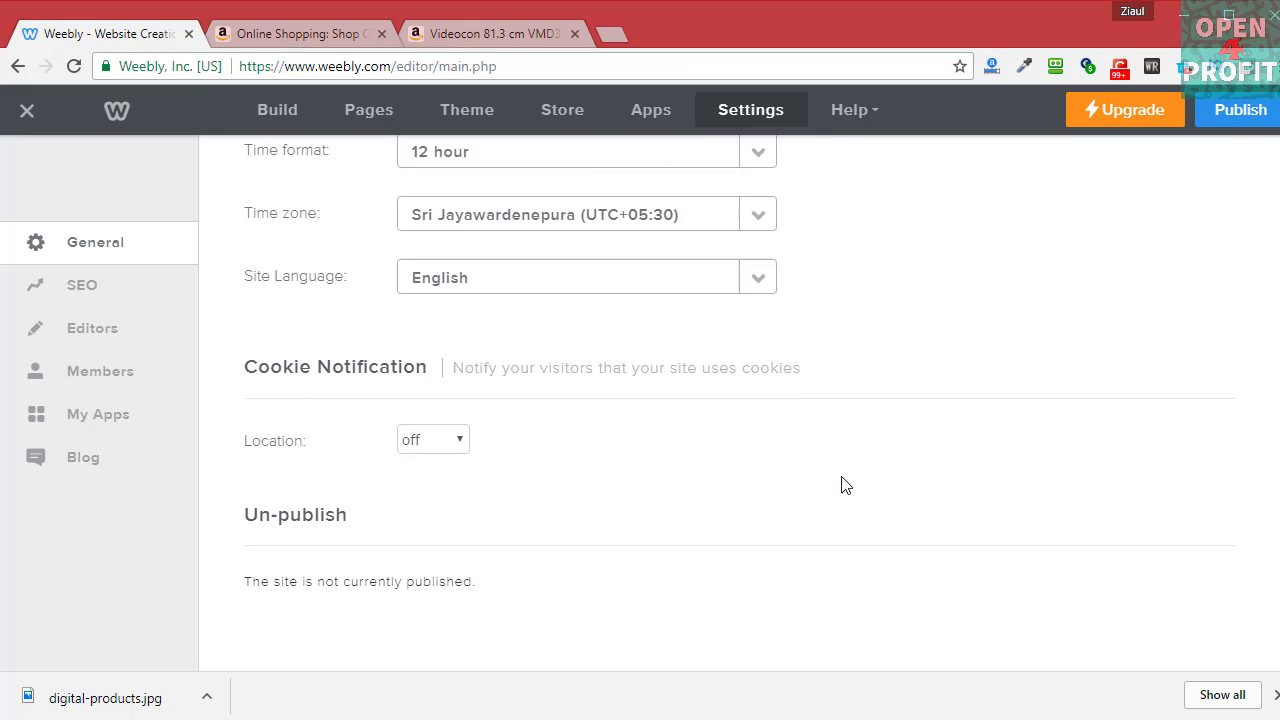
scroll(908, 484, up, 2)
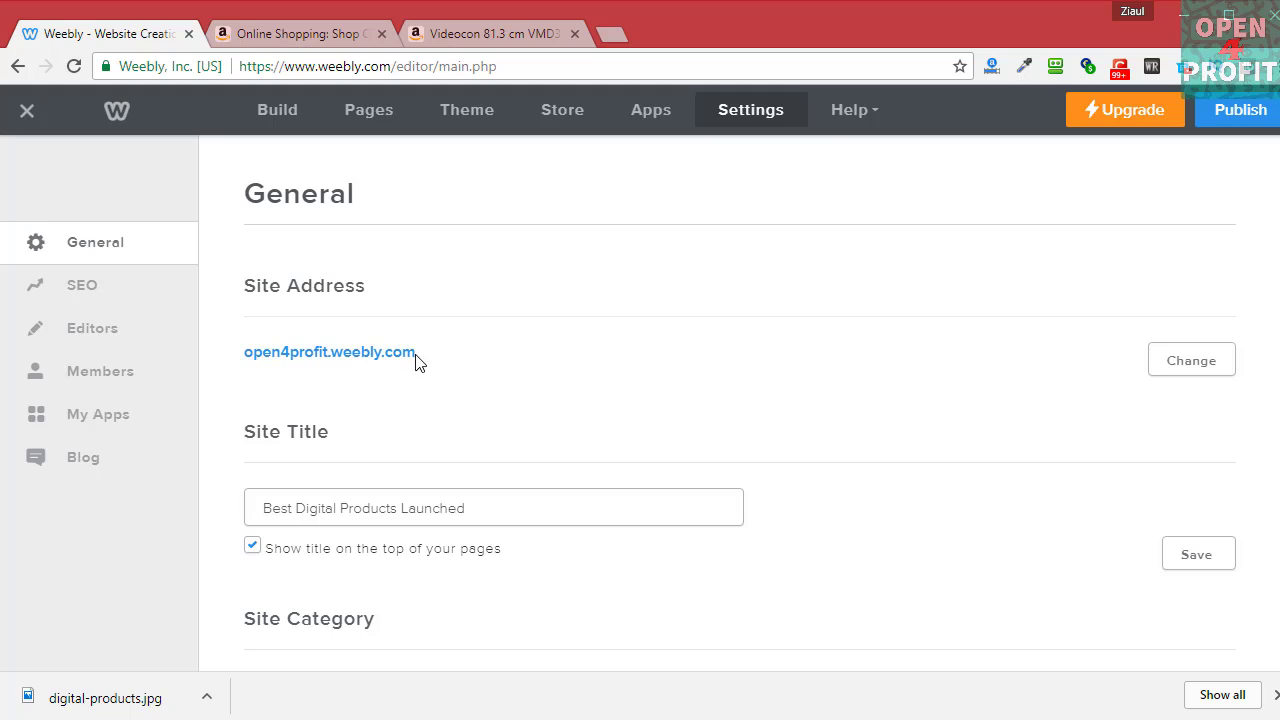
Publish the site on the open4profit.weebly.com subdomain and open the live address.
click(1241, 111)
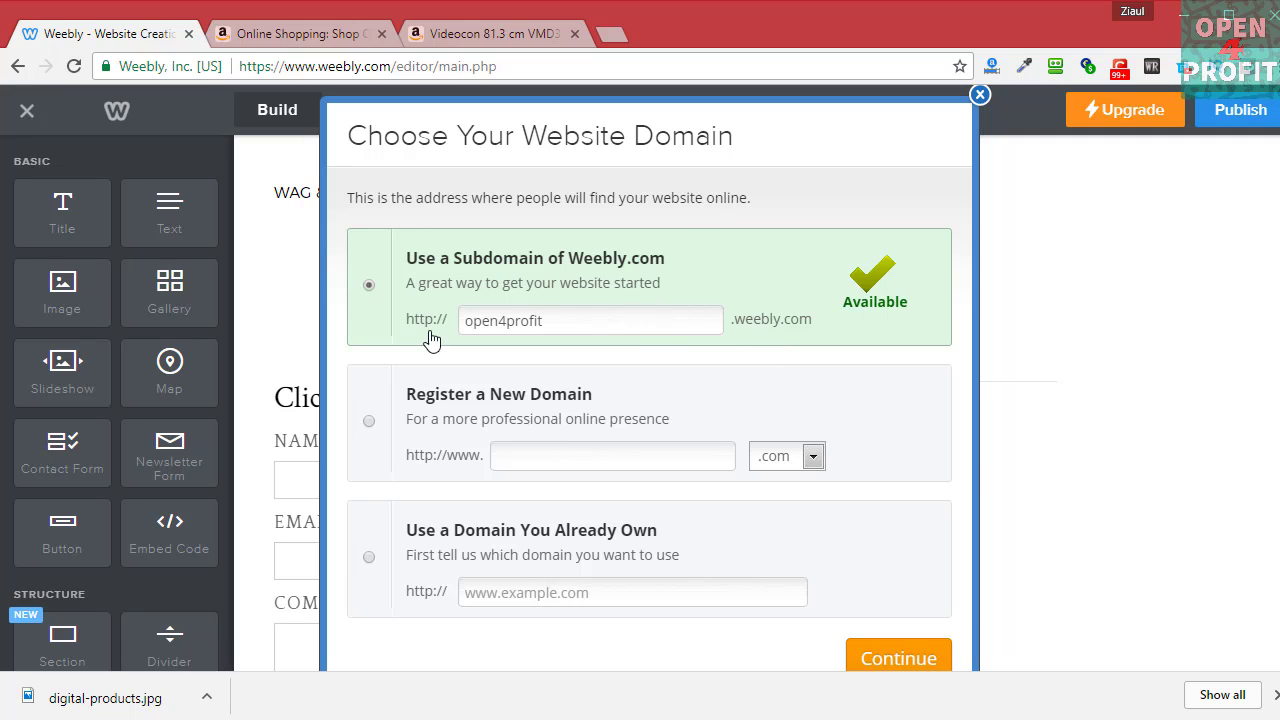
click(913, 654)
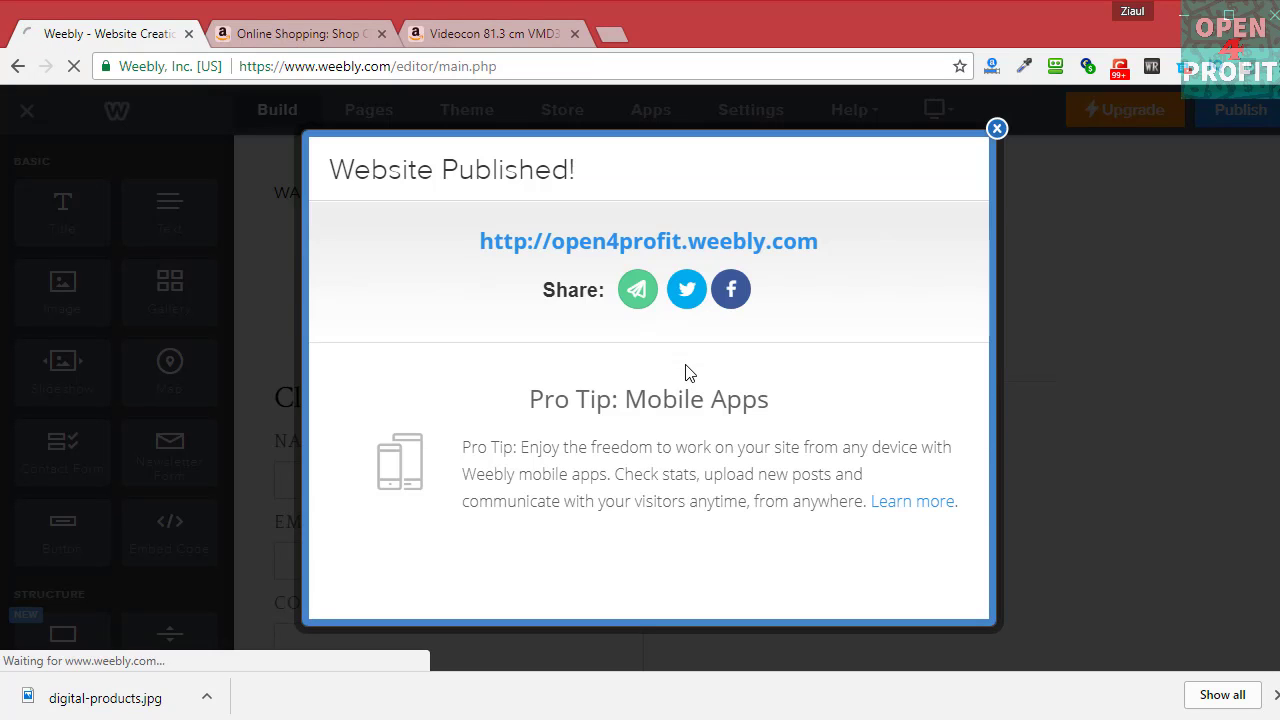
click(605, 255)
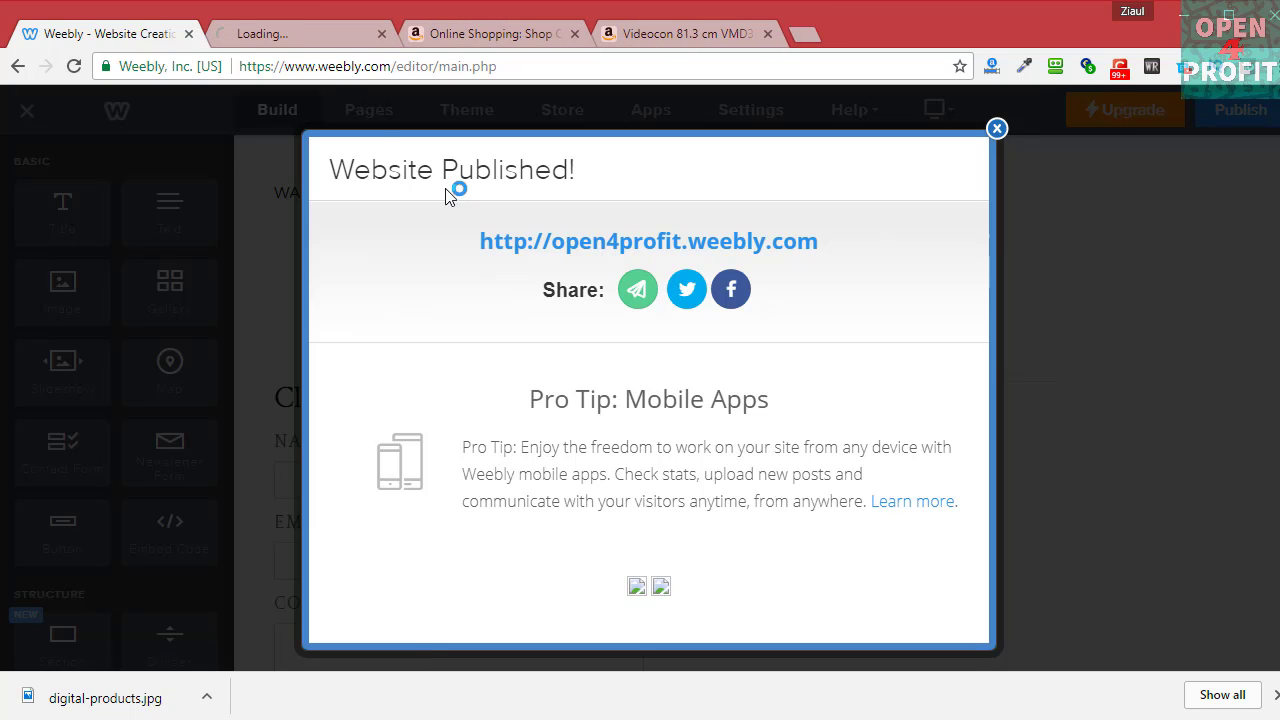
View the live site down to the Videocon TV image, amzn.to link and Amazon card.
click(293, 36)
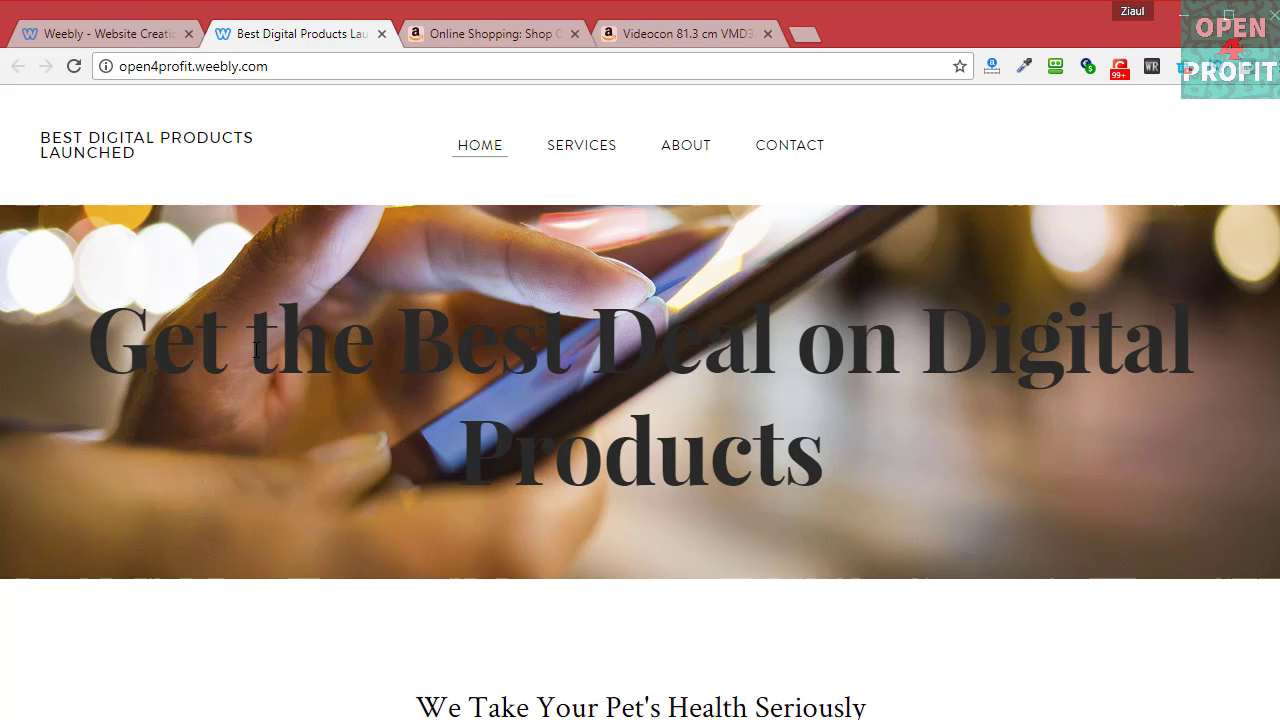
scroll(730, 391, down, 3)
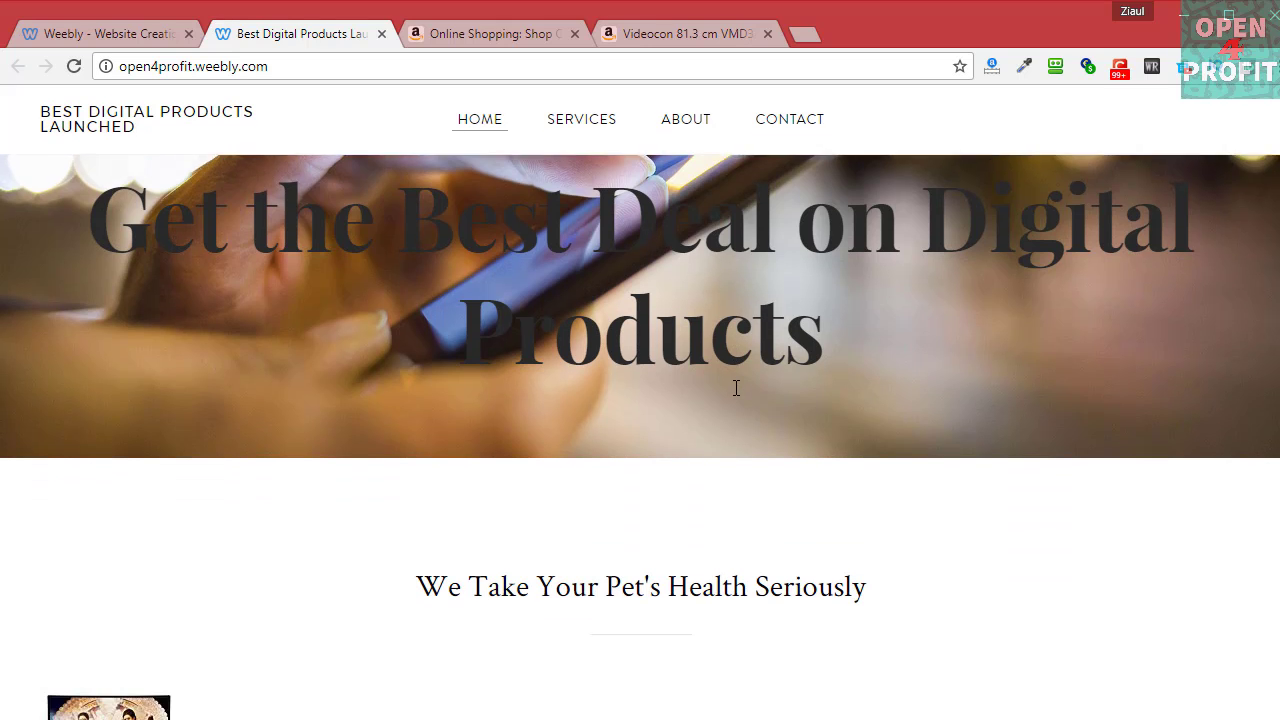
scroll(808, 391, down, 2)
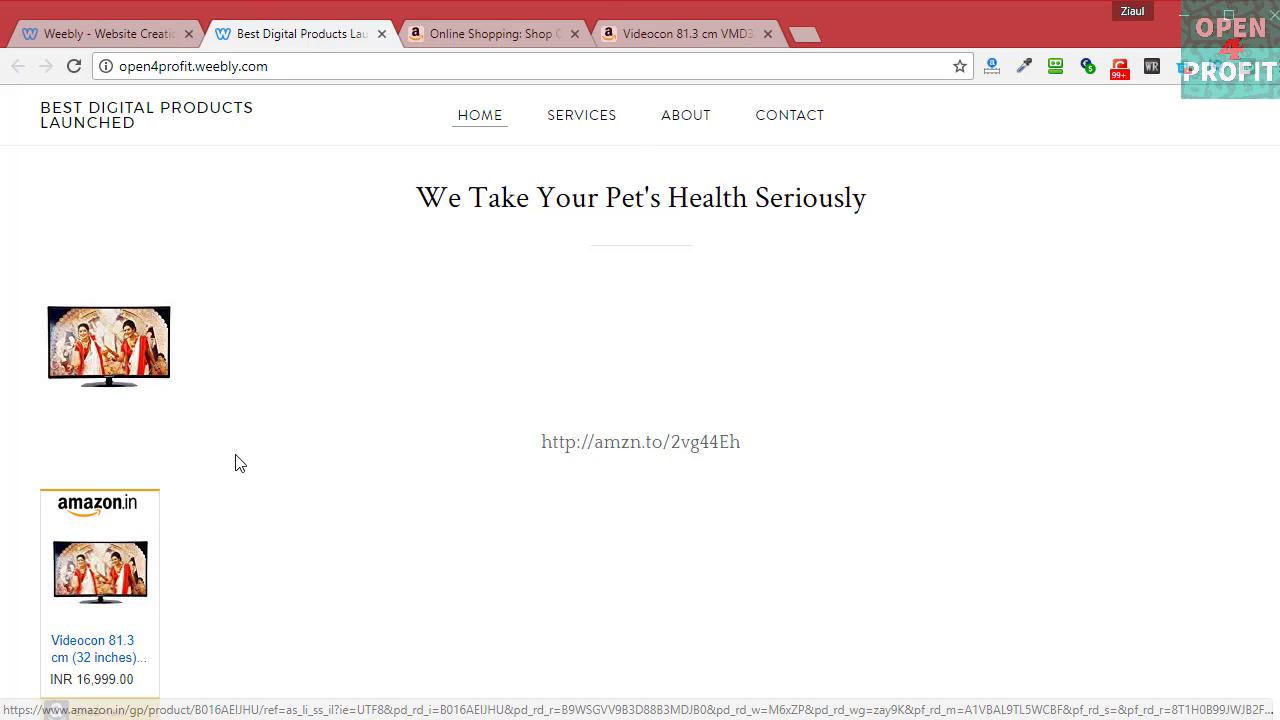
scroll(237, 463, down, 2)
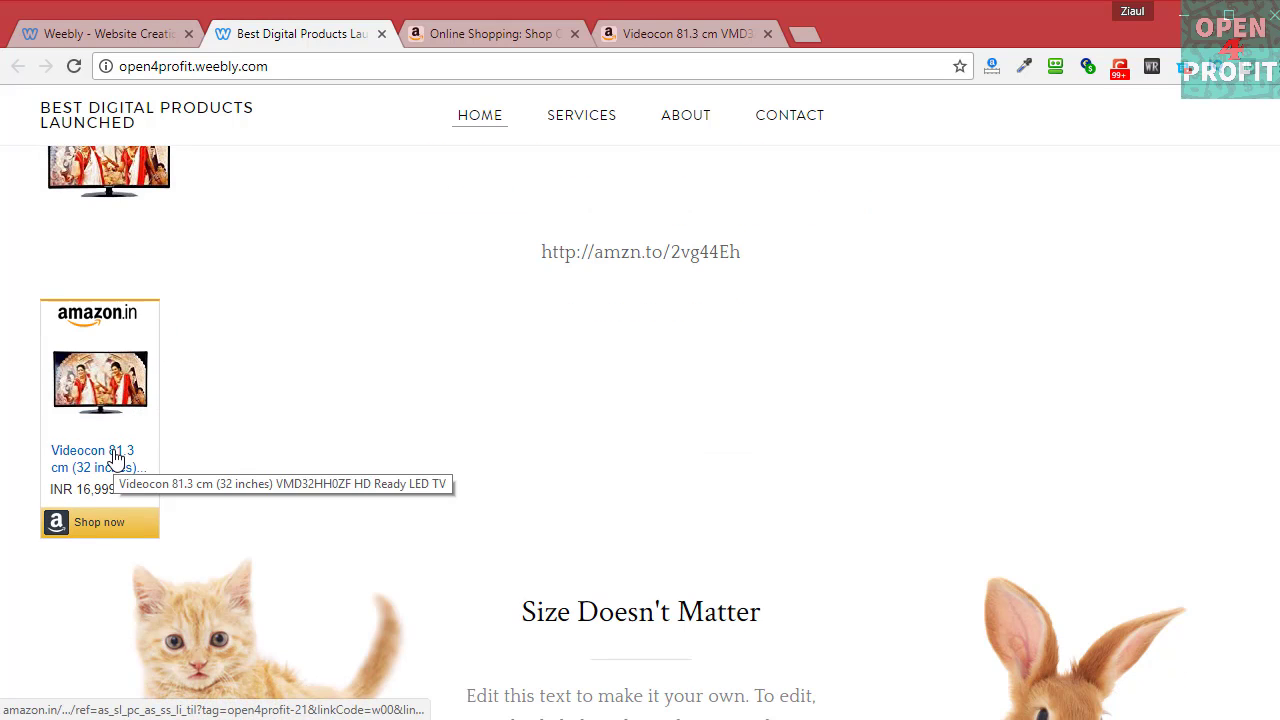
scroll(466, 389, down, 2)
scroll(590, 372, up, 2)
scroll(590, 372, up, 2)
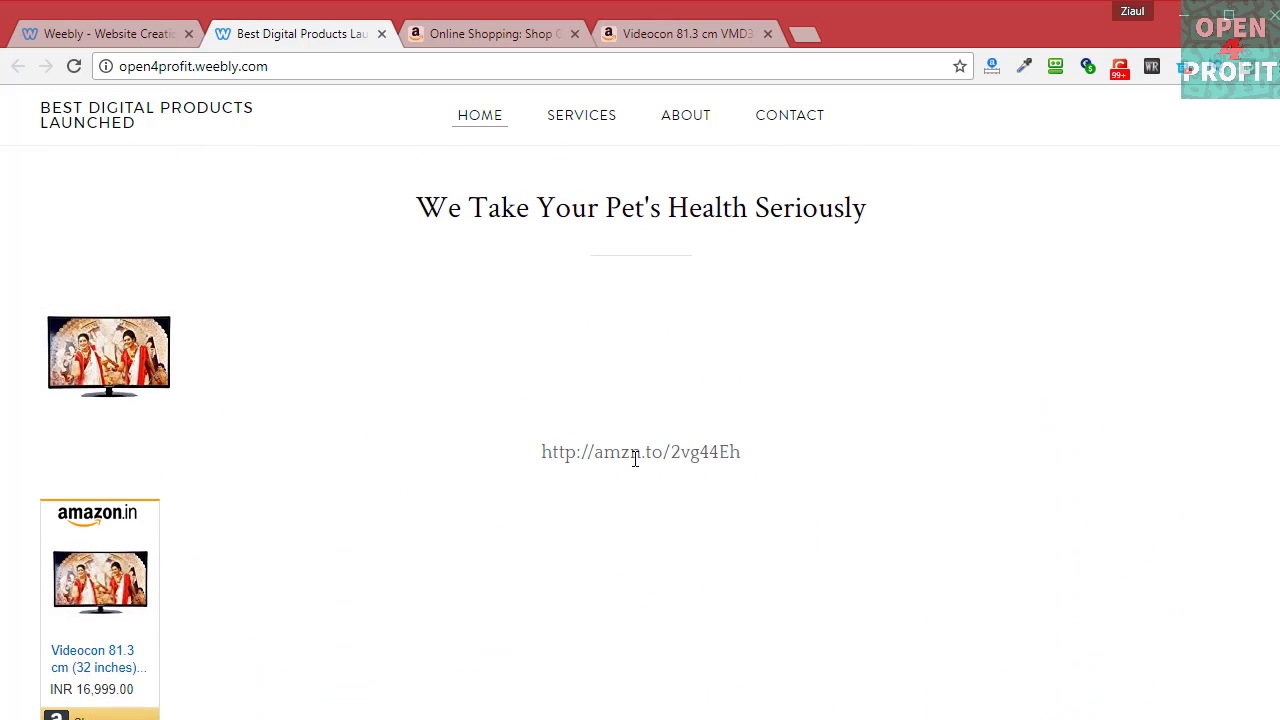
scroll(398, 430, down, 1)
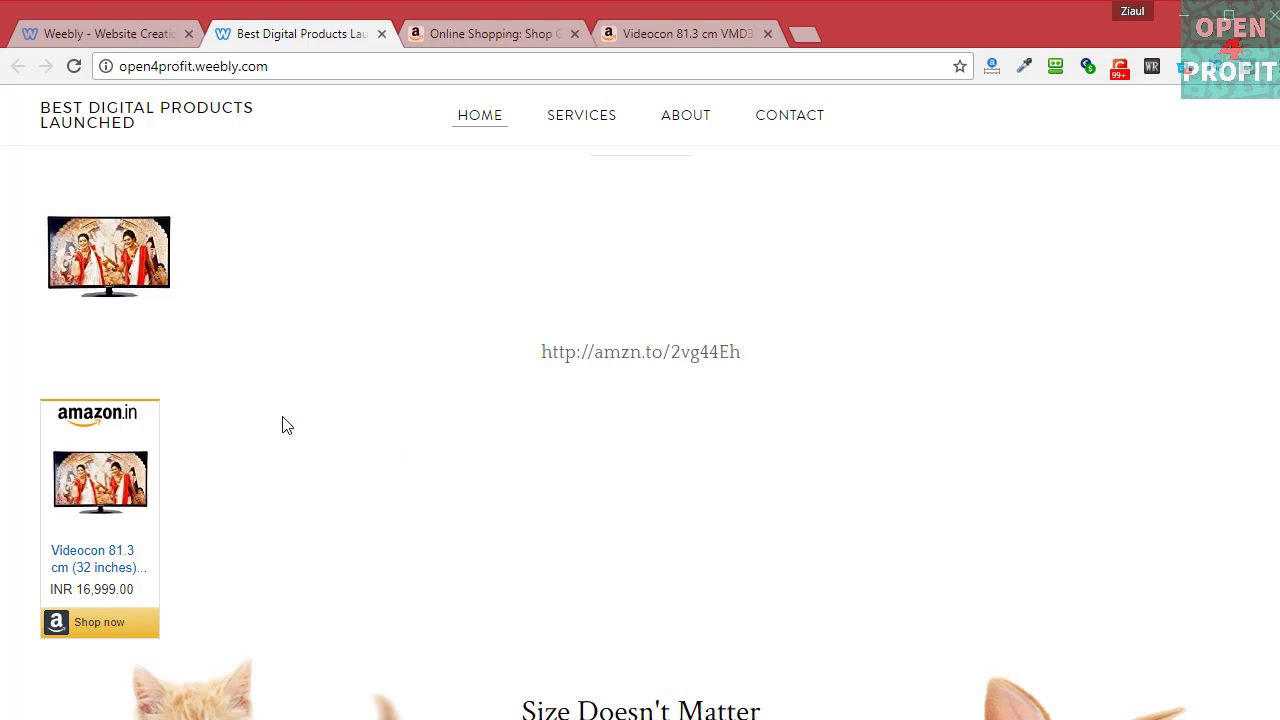
click(93, 483)
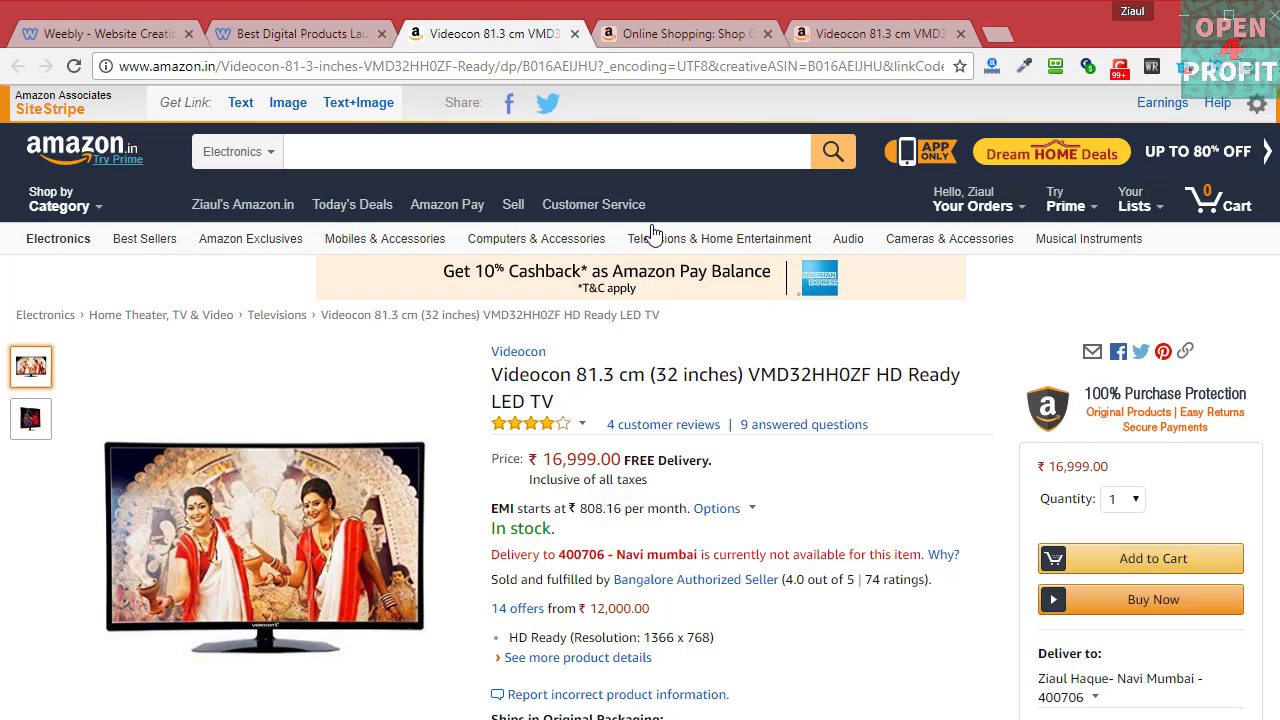
Close the Amazon product page and scroll the live site back to its top banner.
click(575, 34)
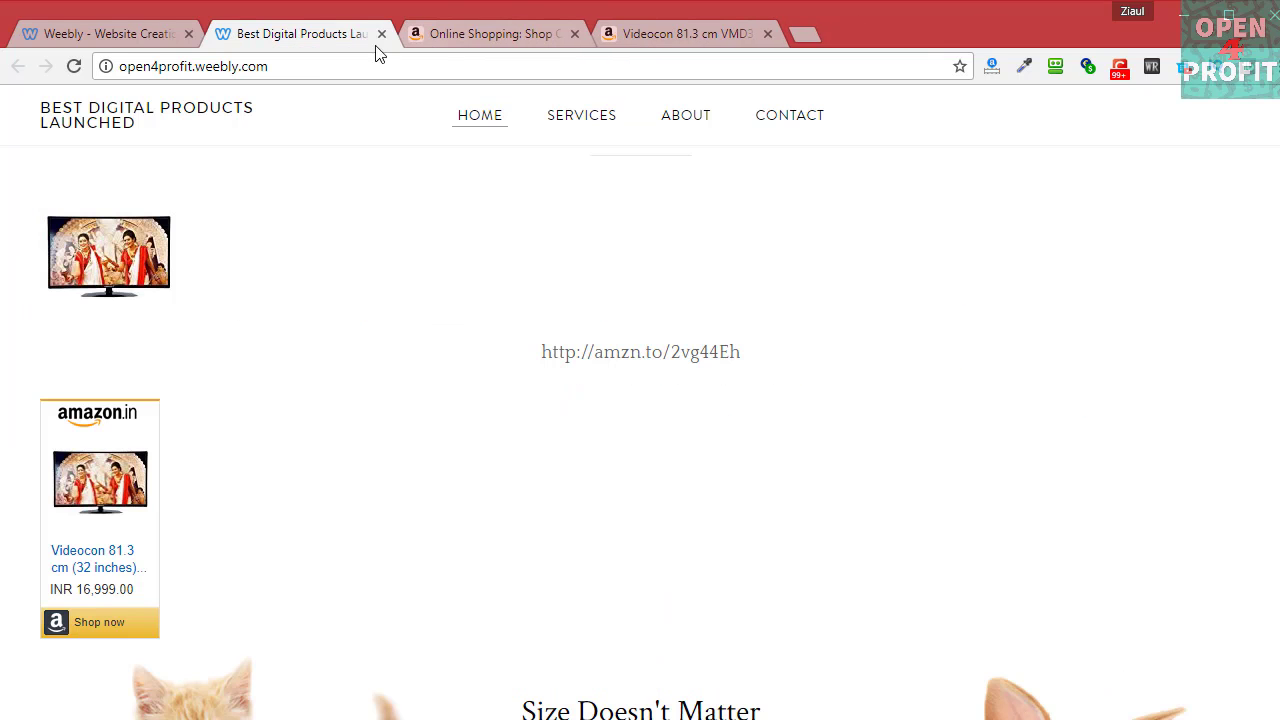
scroll(680, 429, down, 4)
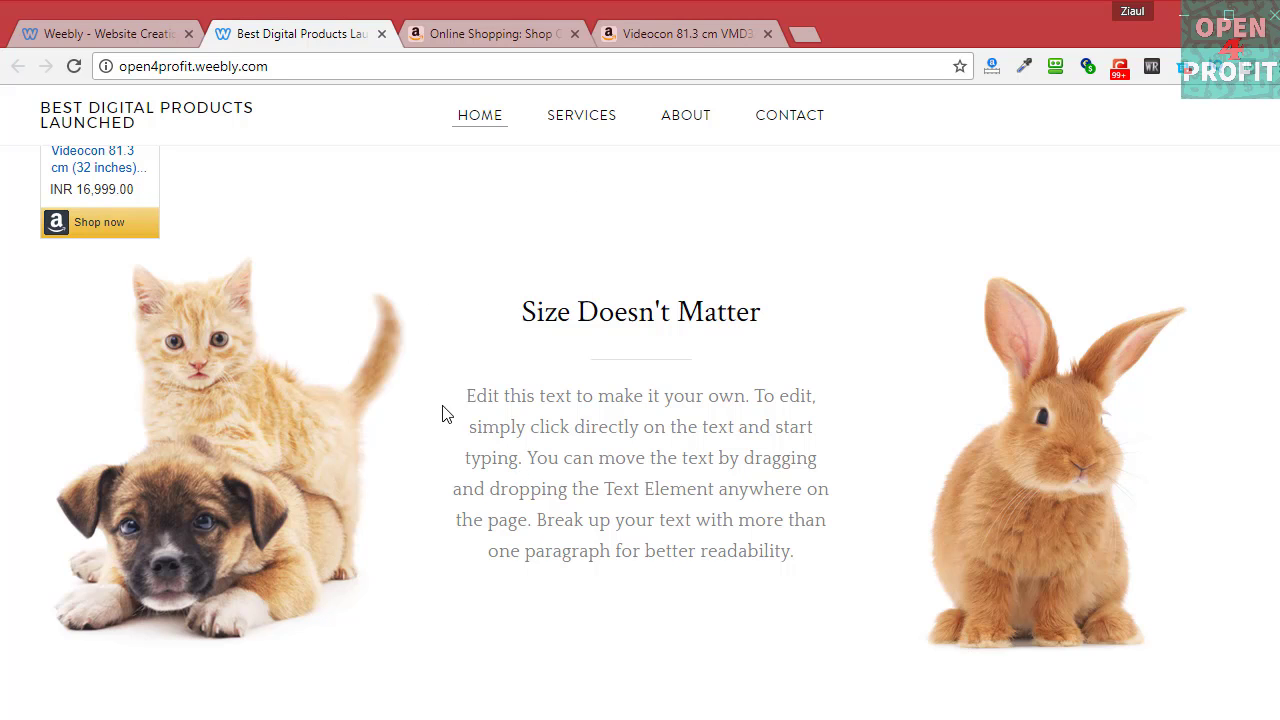
scroll(354, 351, down, 5)
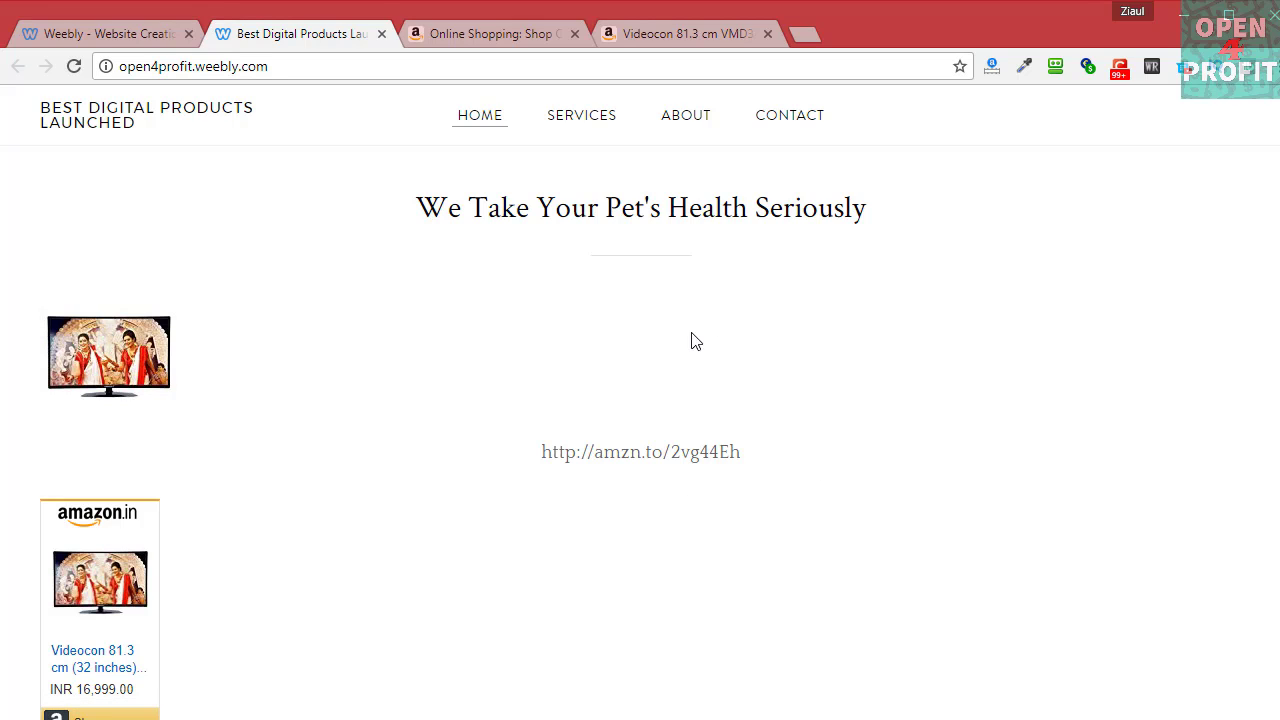
scroll(658, 375, up, 2)
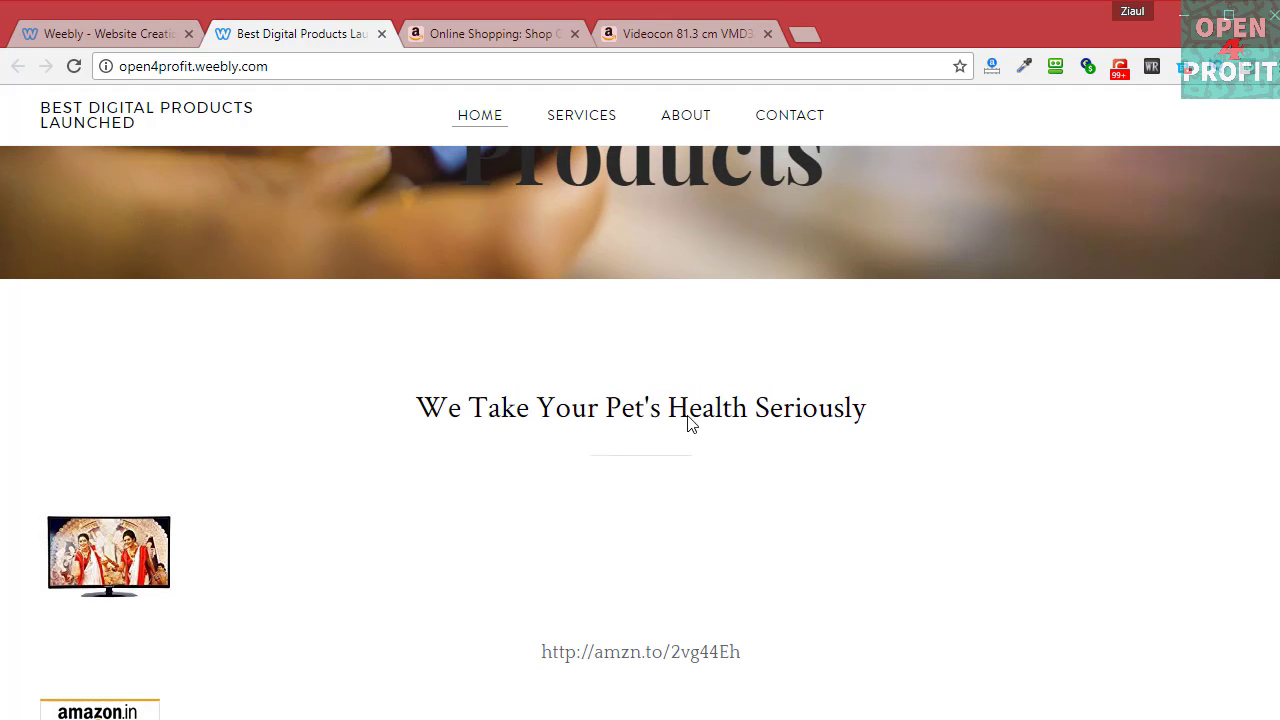
scroll(671, 493, down, 1)
scroll(718, 450, up, 1)
scroll(240, 584, down, 2)
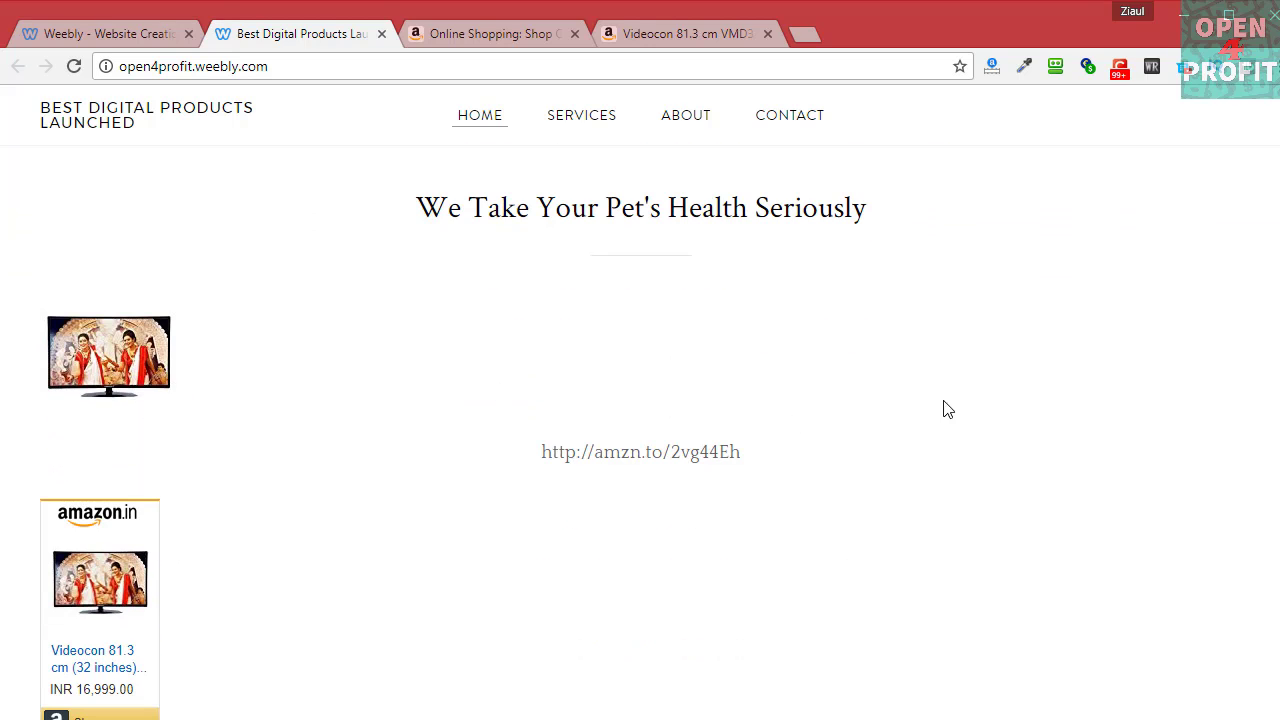
scroll(966, 420, down, 2)
scroll(1011, 291, up, 3)
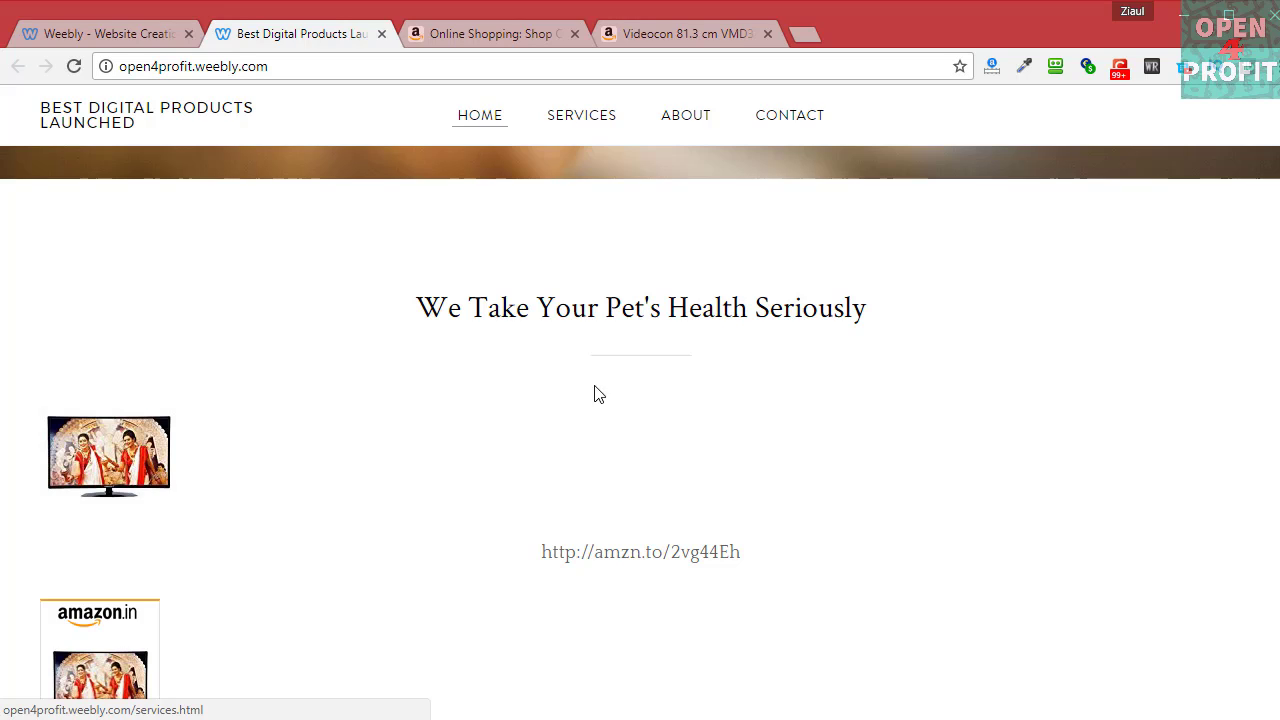
scroll(600, 443, up, 4)
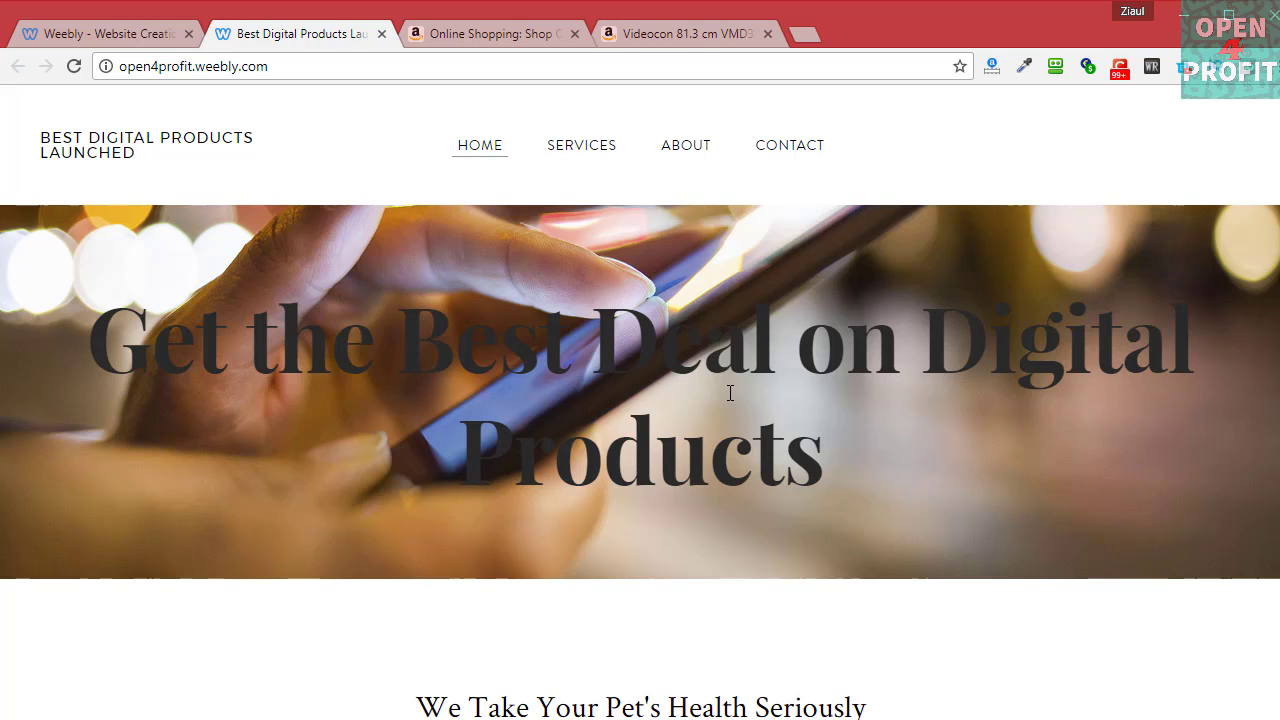
Go to the amazon.in home page and open the Amazon Launchpad startups store.
click(491, 42)
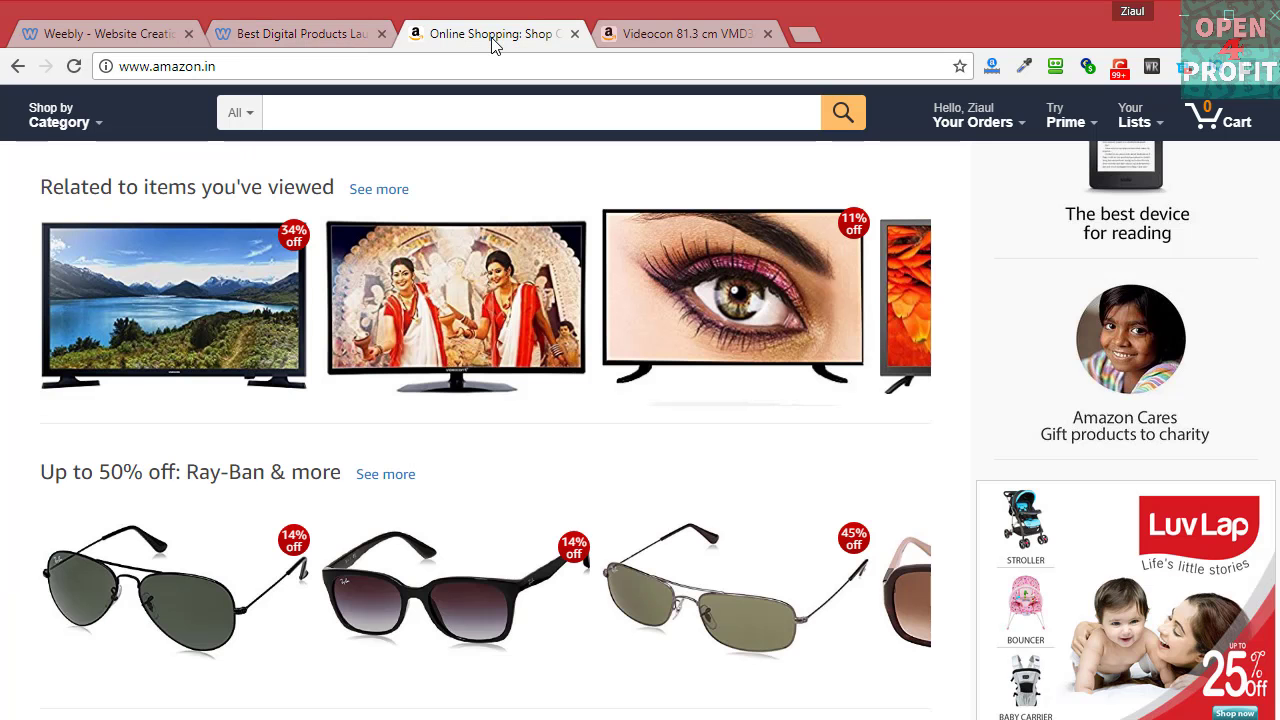
scroll(578, 248, up, 6)
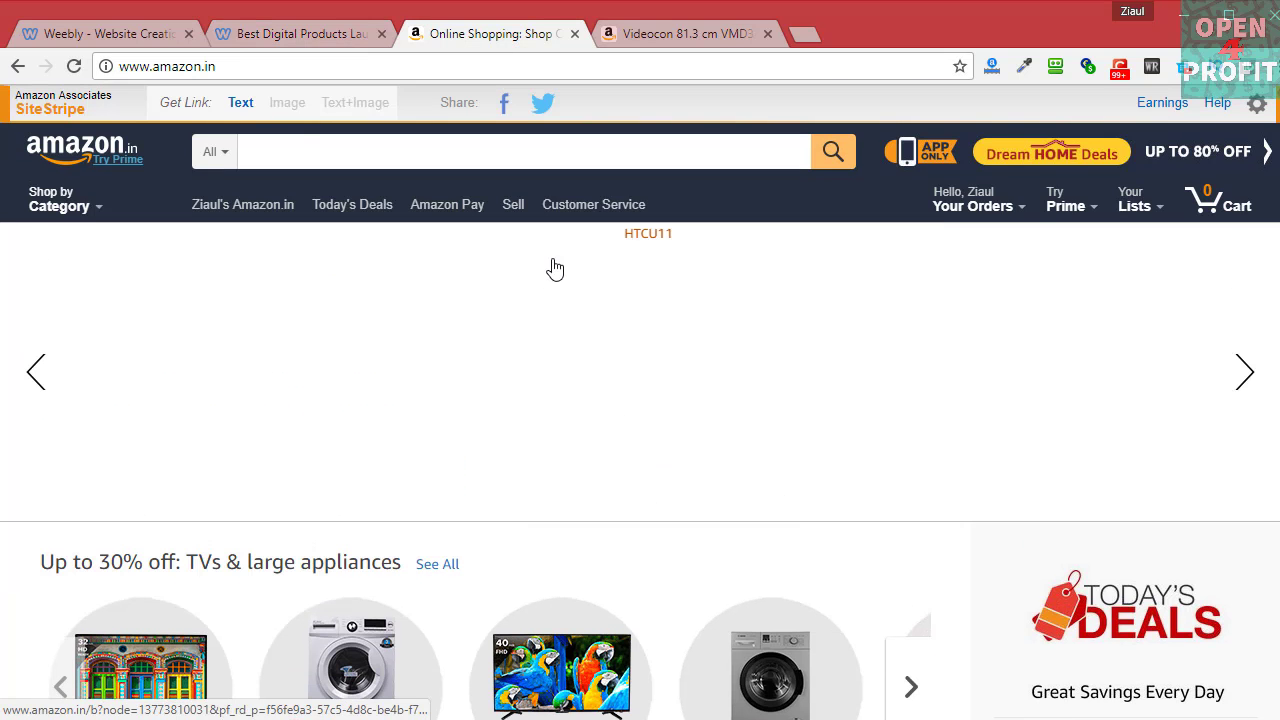
scroll(551, 351, down, 2)
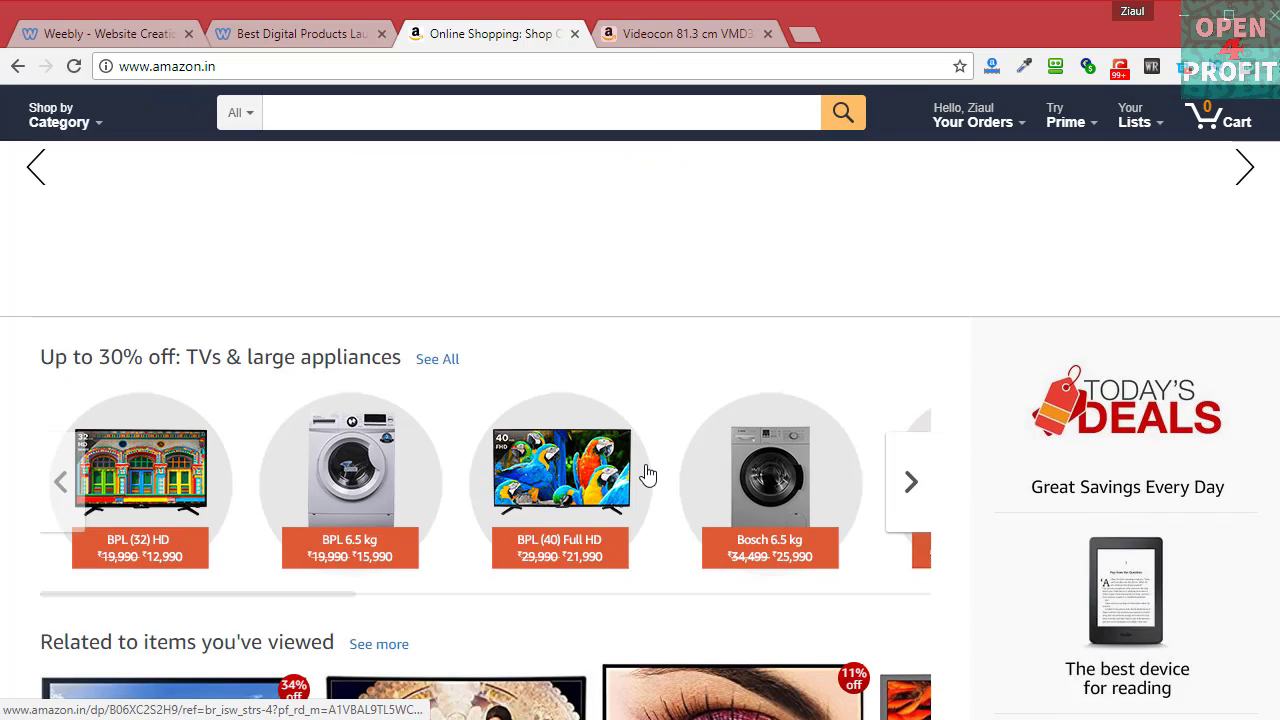
scroll(647, 475, down, 3)
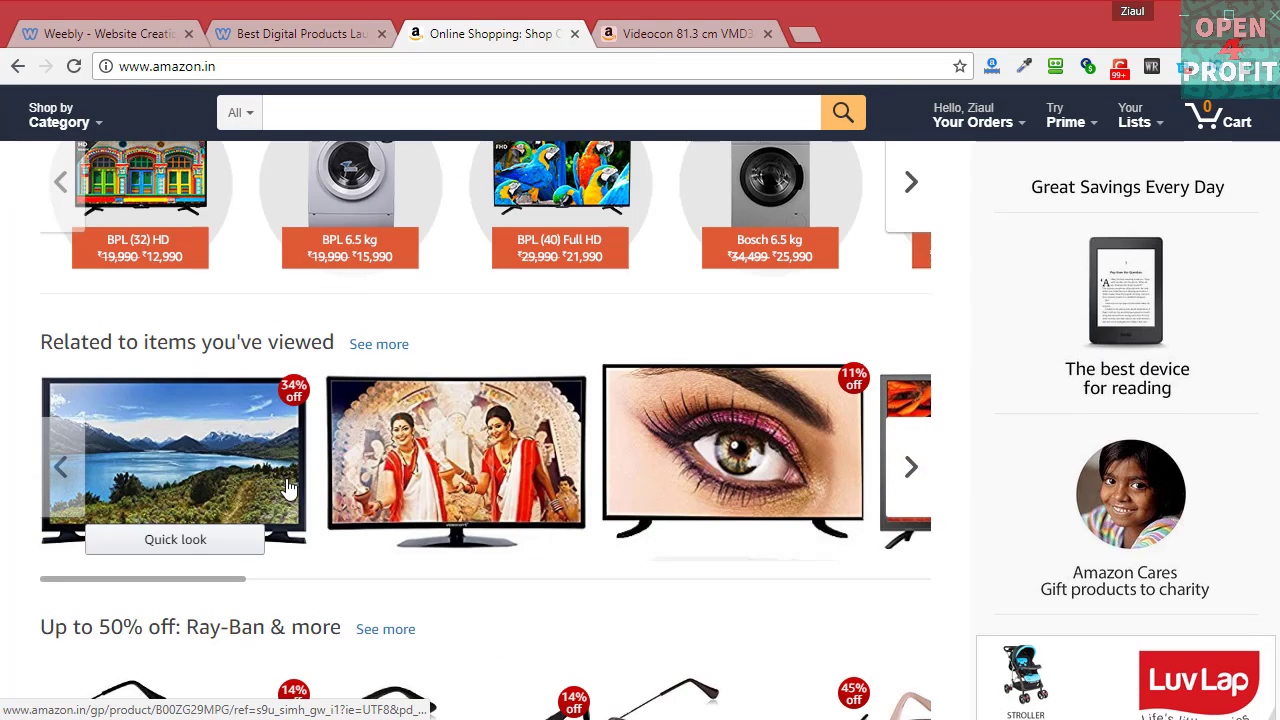
scroll(300, 500, down, 3)
scroll(686, 586, down, 3)
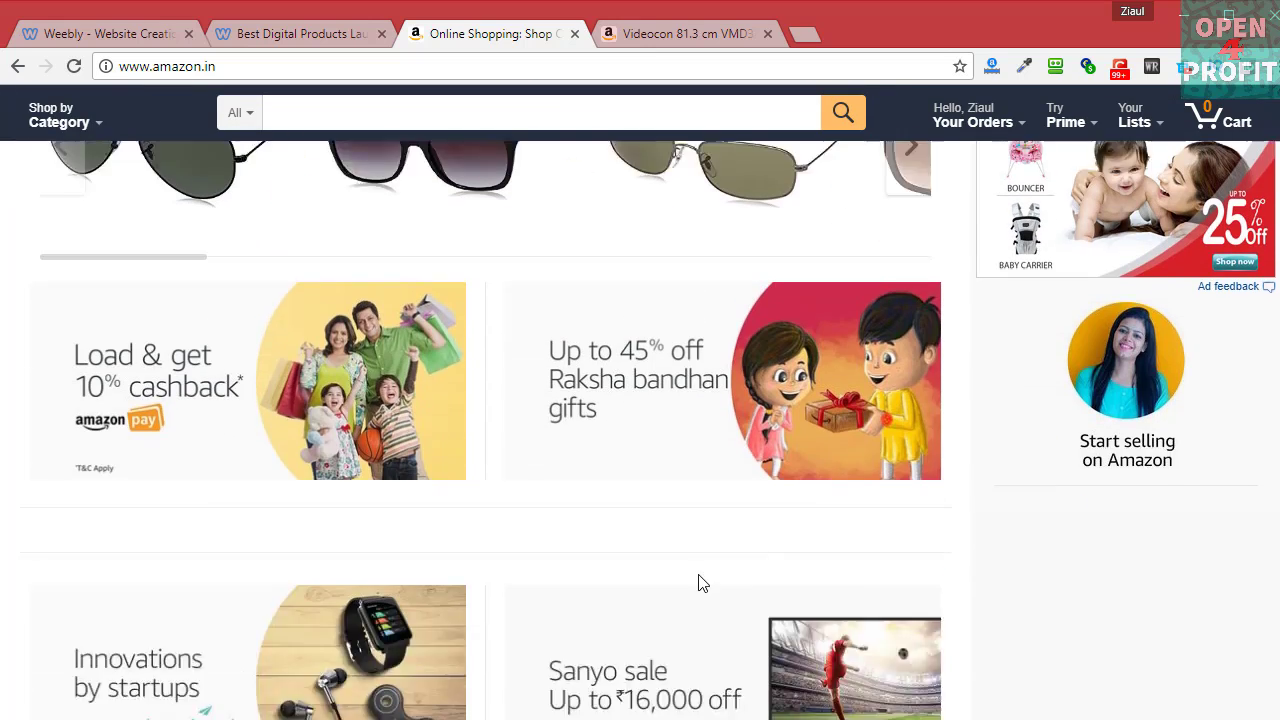
scroll(703, 583, down, 3)
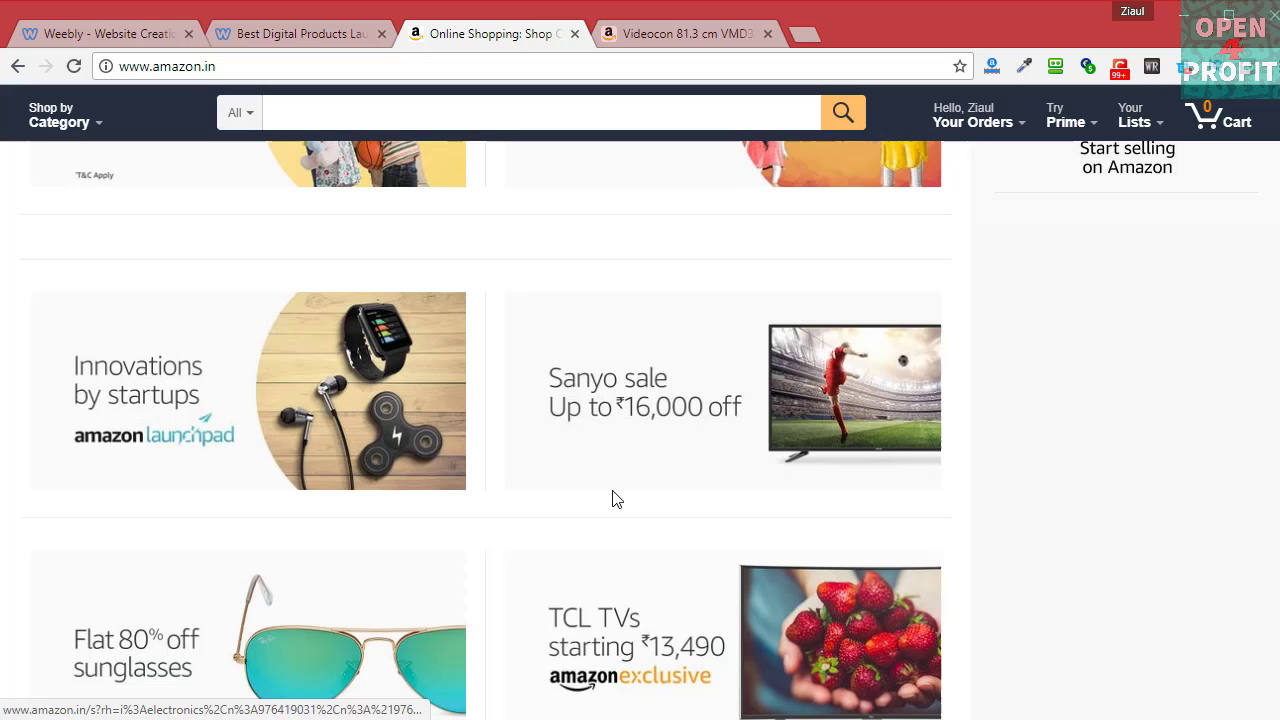
click(393, 432)
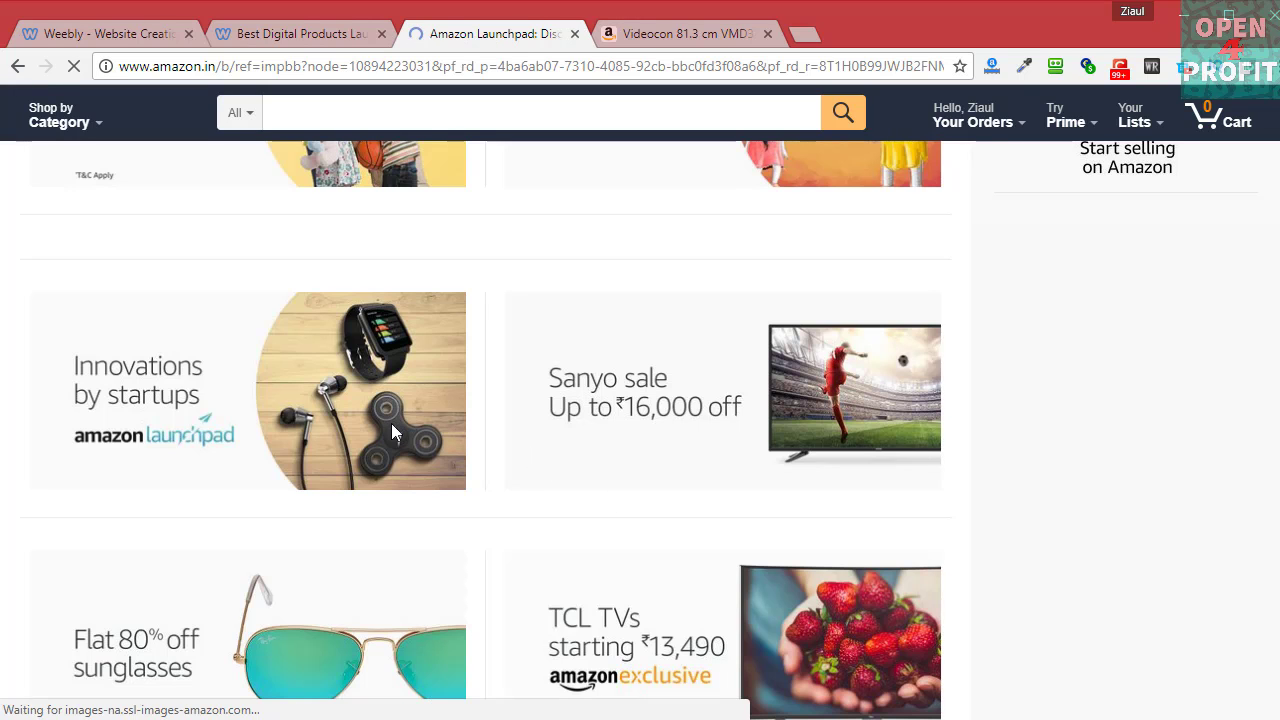
Open the Lifesense Watch with Dynamic Heart Rate monitor from New Releases.
scroll(529, 466, down, 1)
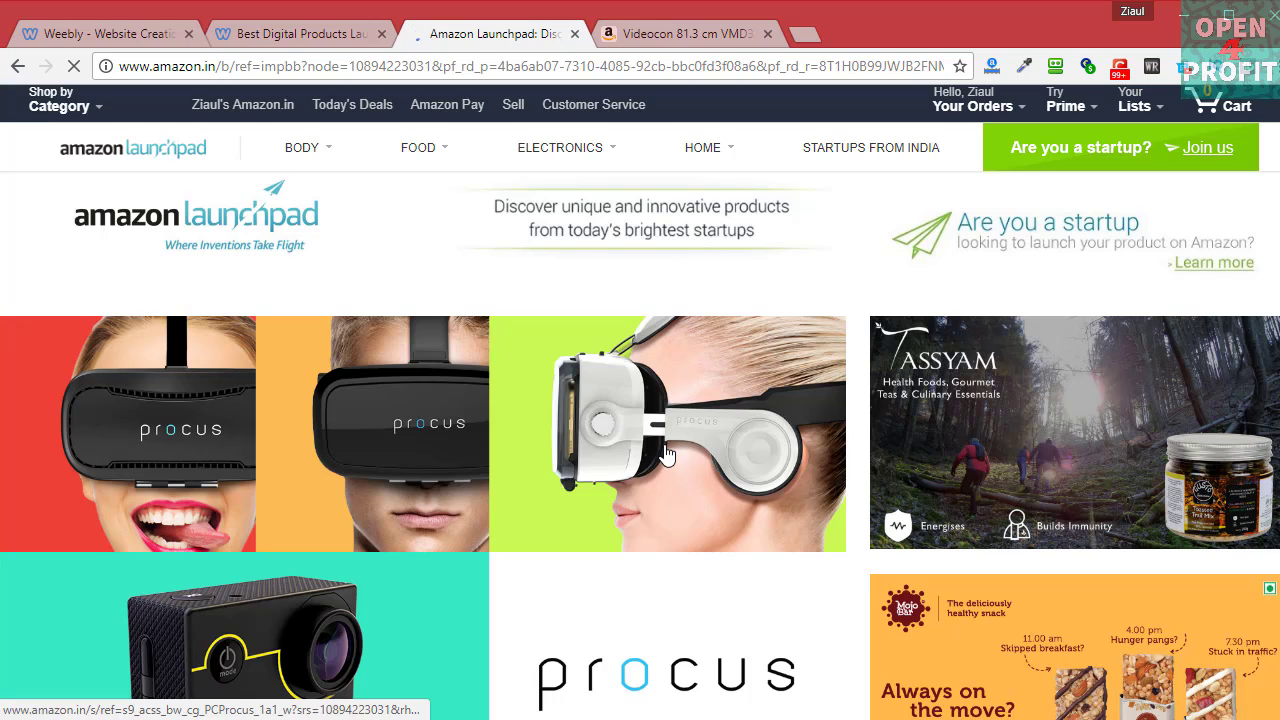
scroll(665, 453, down, 5)
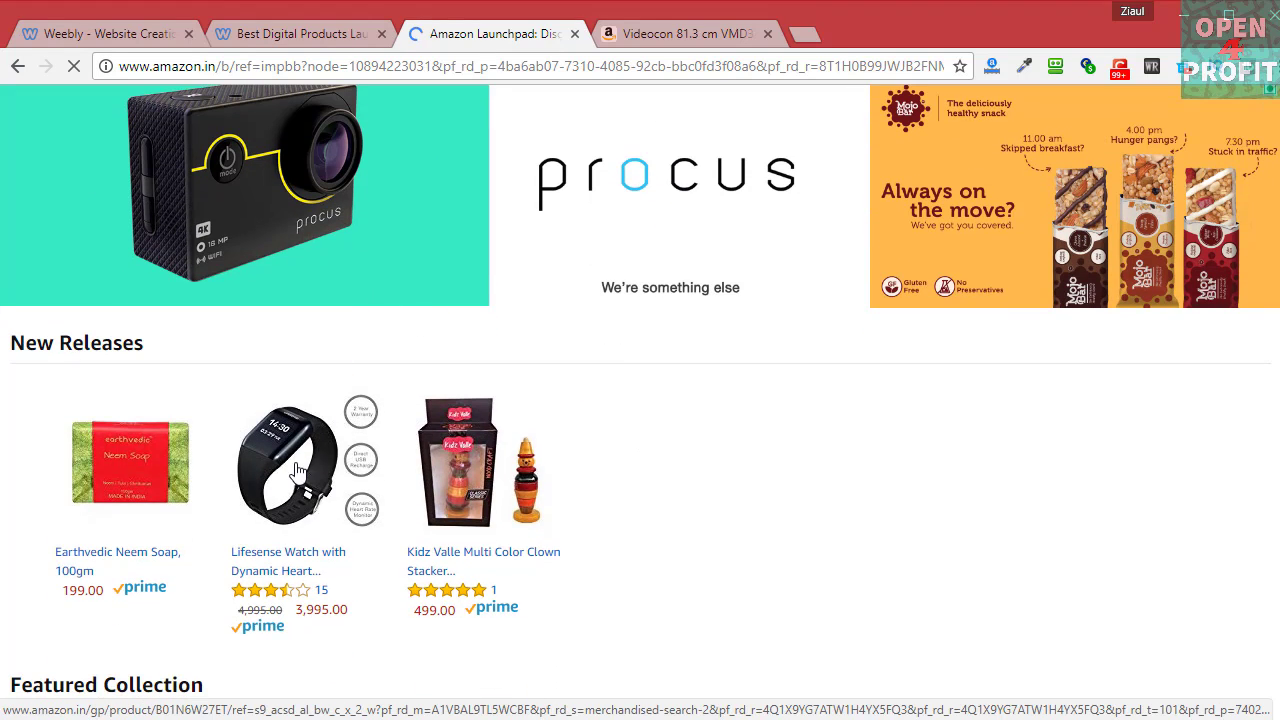
click(272, 466)
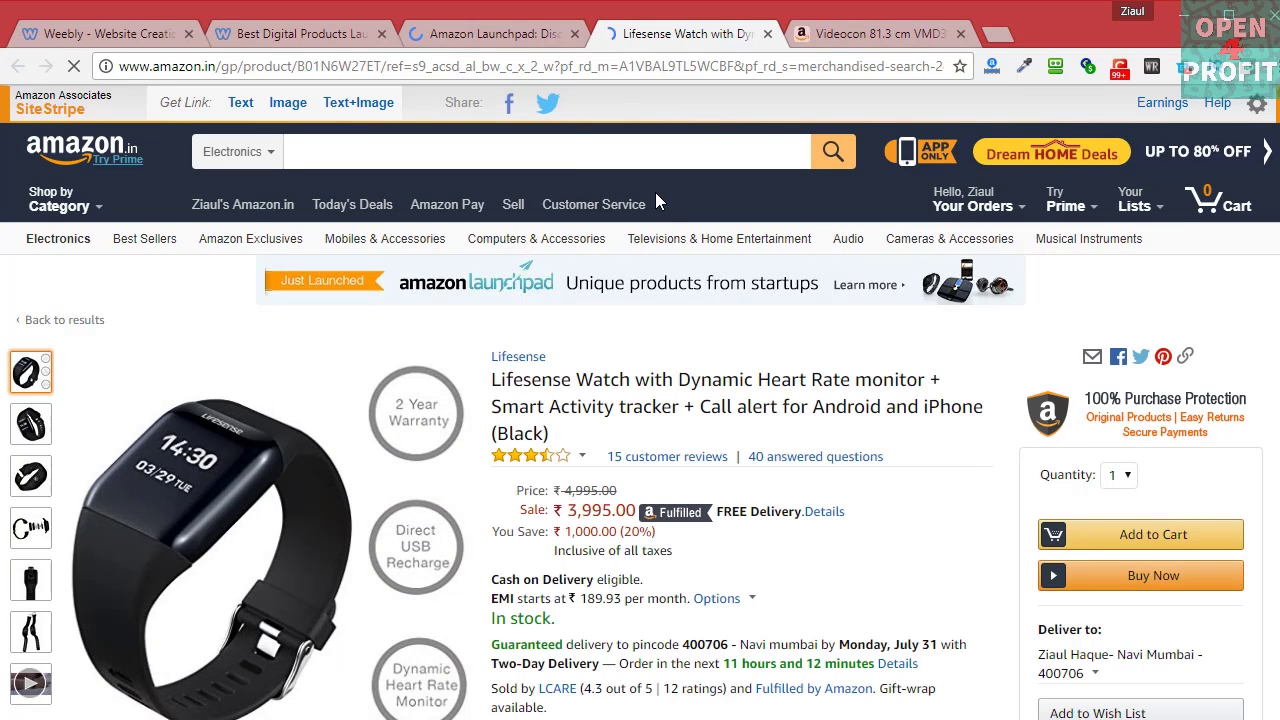
Share the Lifesense Watch affiliate link via SiteStripe as a tweet and a Facebook post.
click(548, 106)
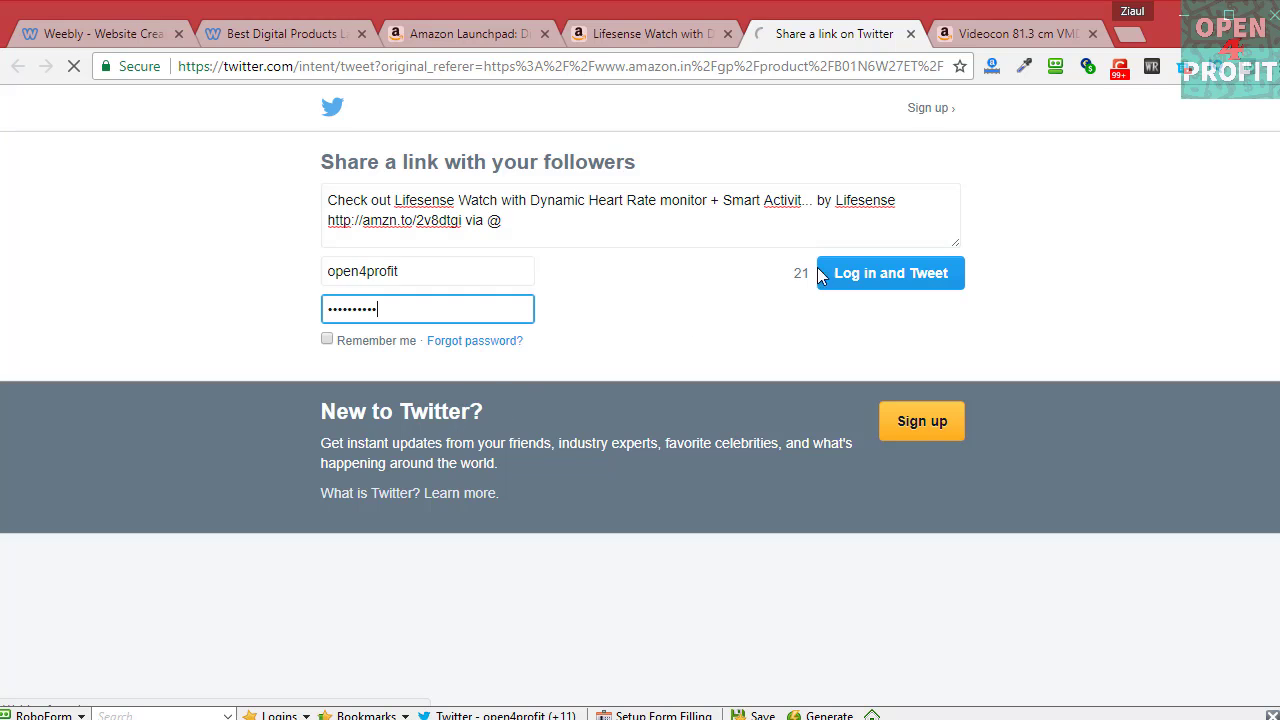
click(880, 275)
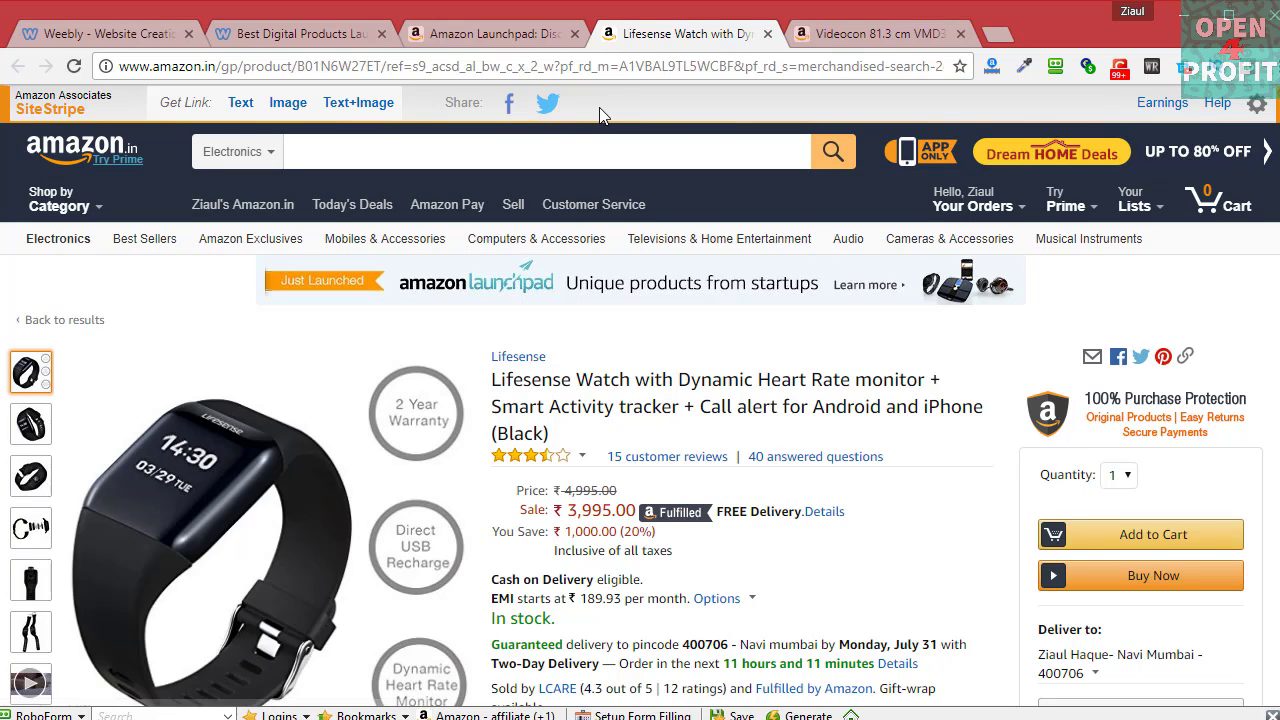
click(511, 106)
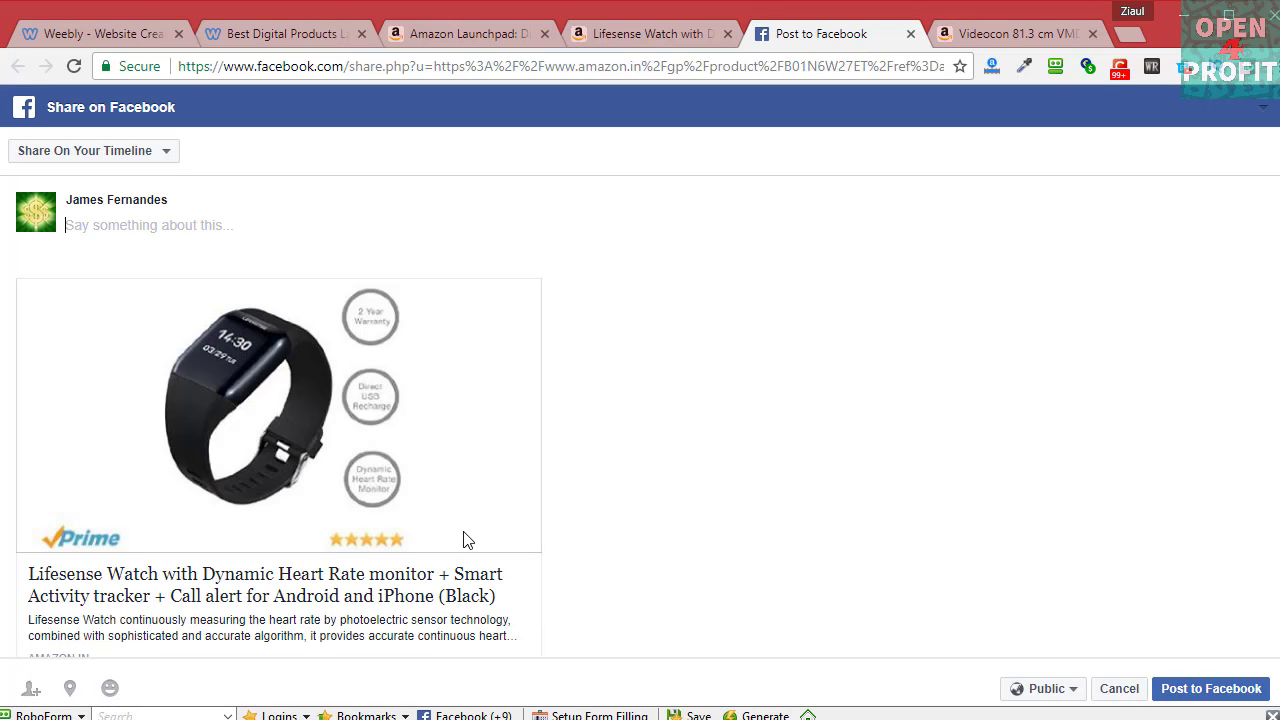
click(1226, 688)
Glance at the published Best Digital Products site, then return to the editor and dismiss the Website Published! notice.
click(287, 33)
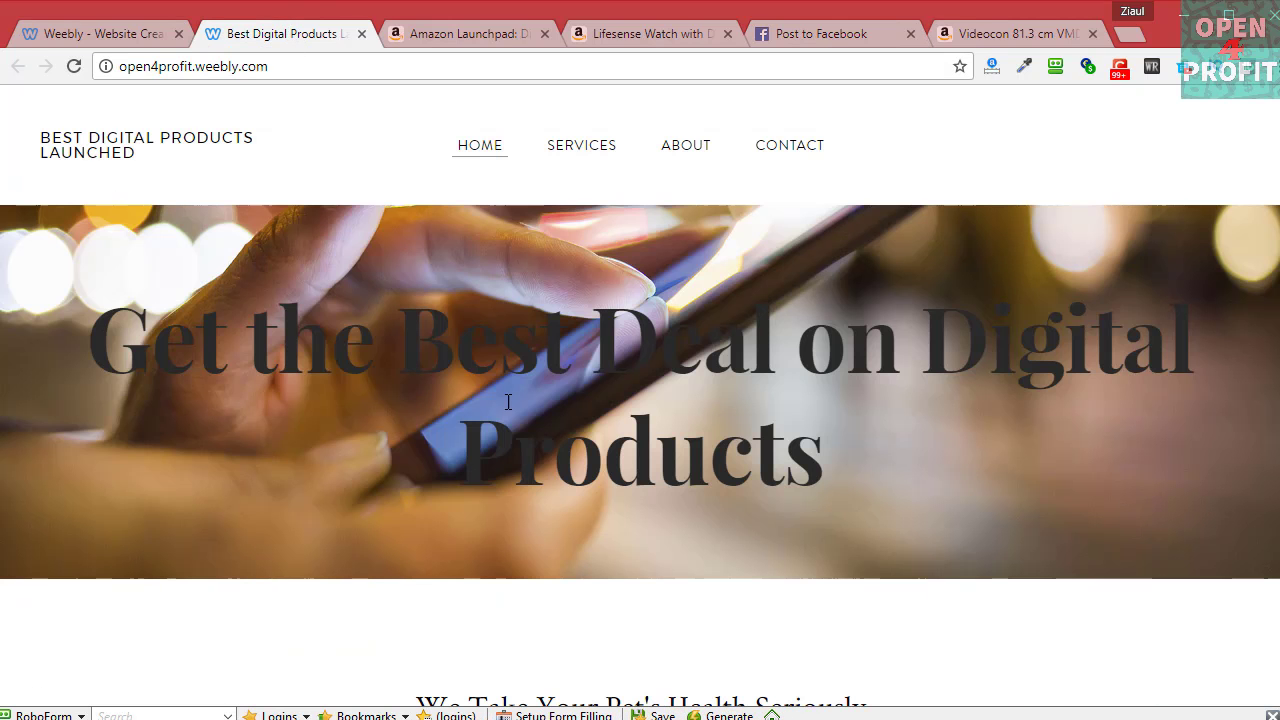
click(113, 34)
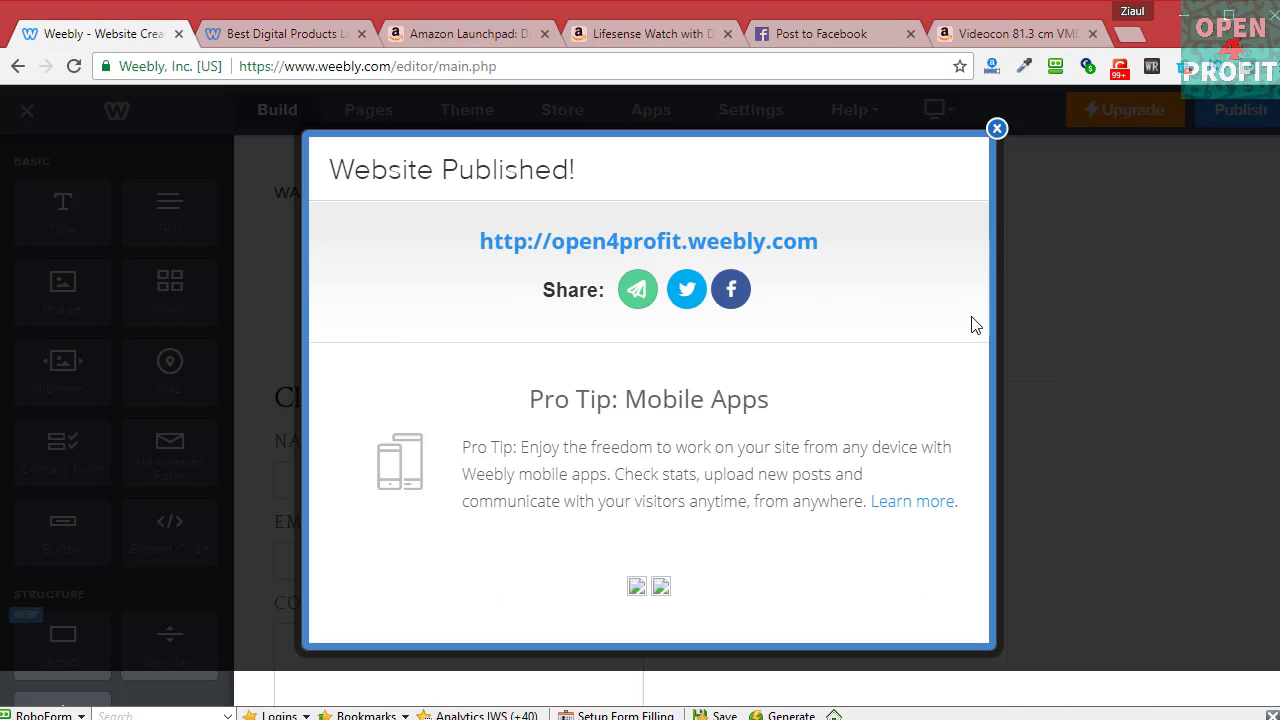
click(996, 129)
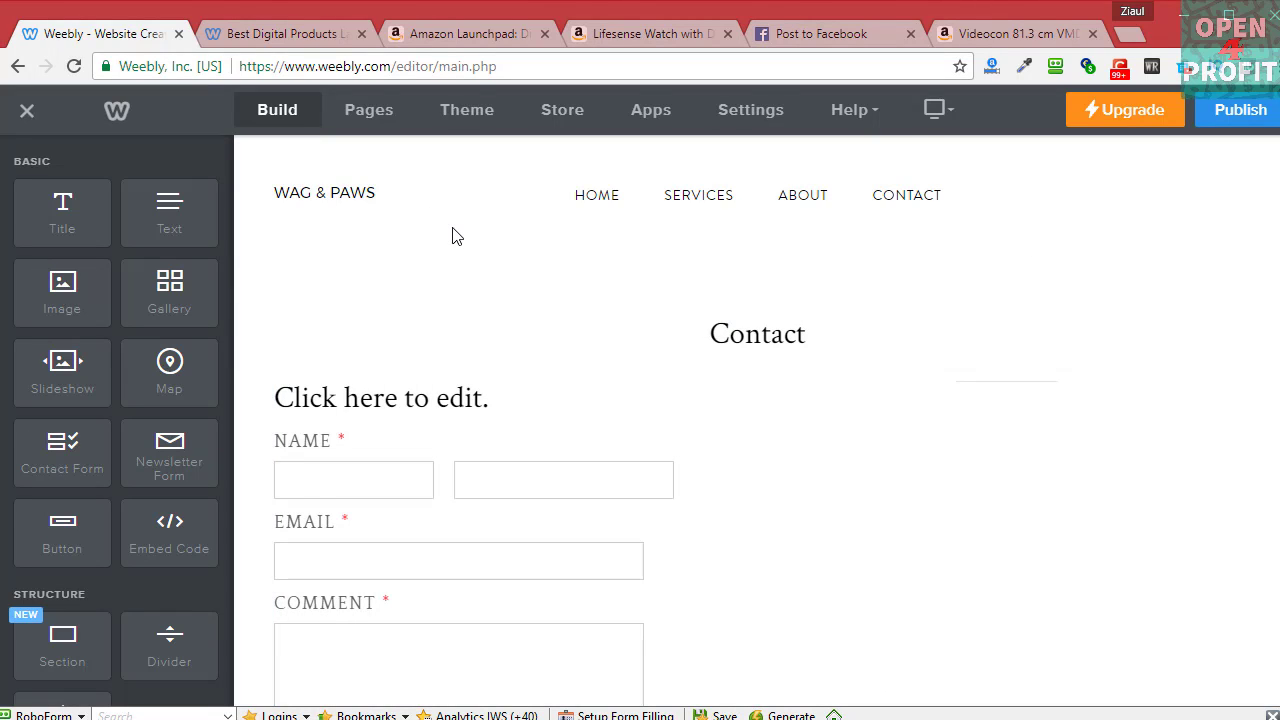